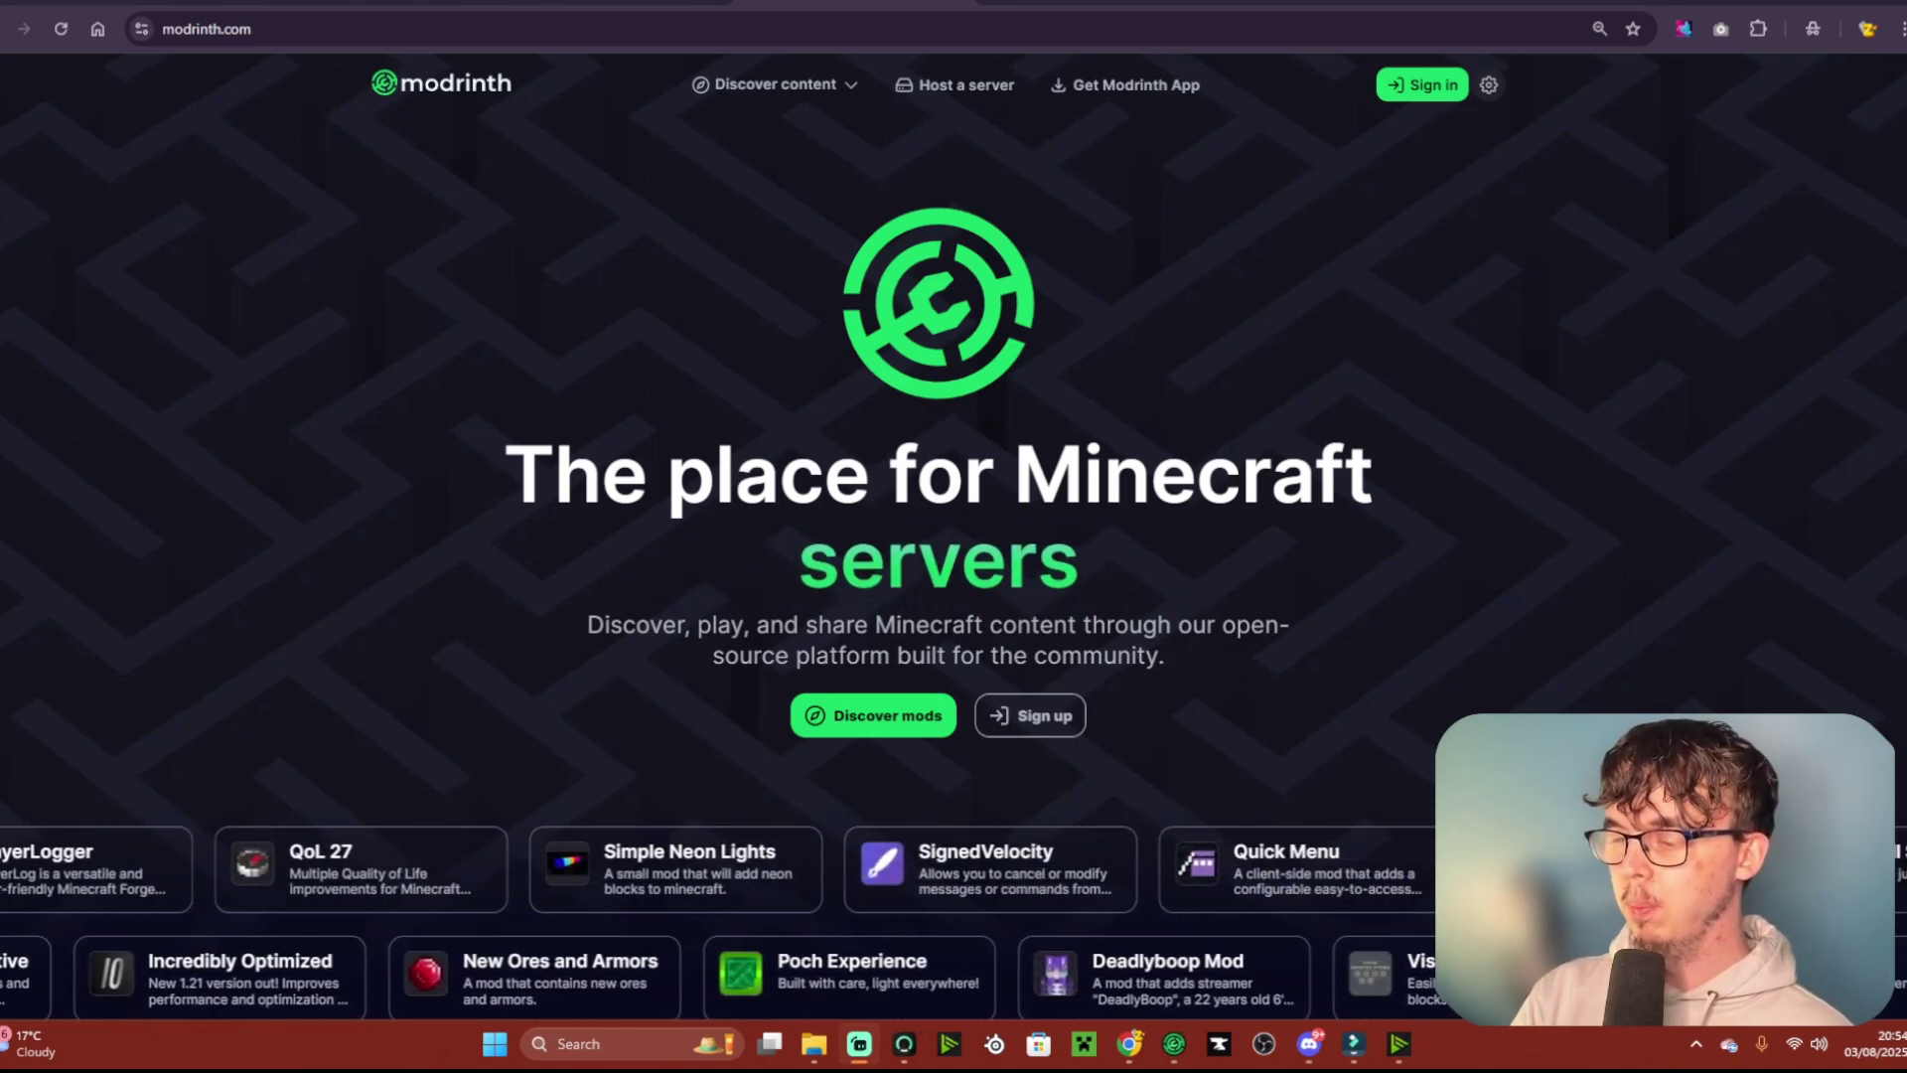
- Switch to the Modrinth App and start creating a new custom instance from the home page
click(1176, 1044)
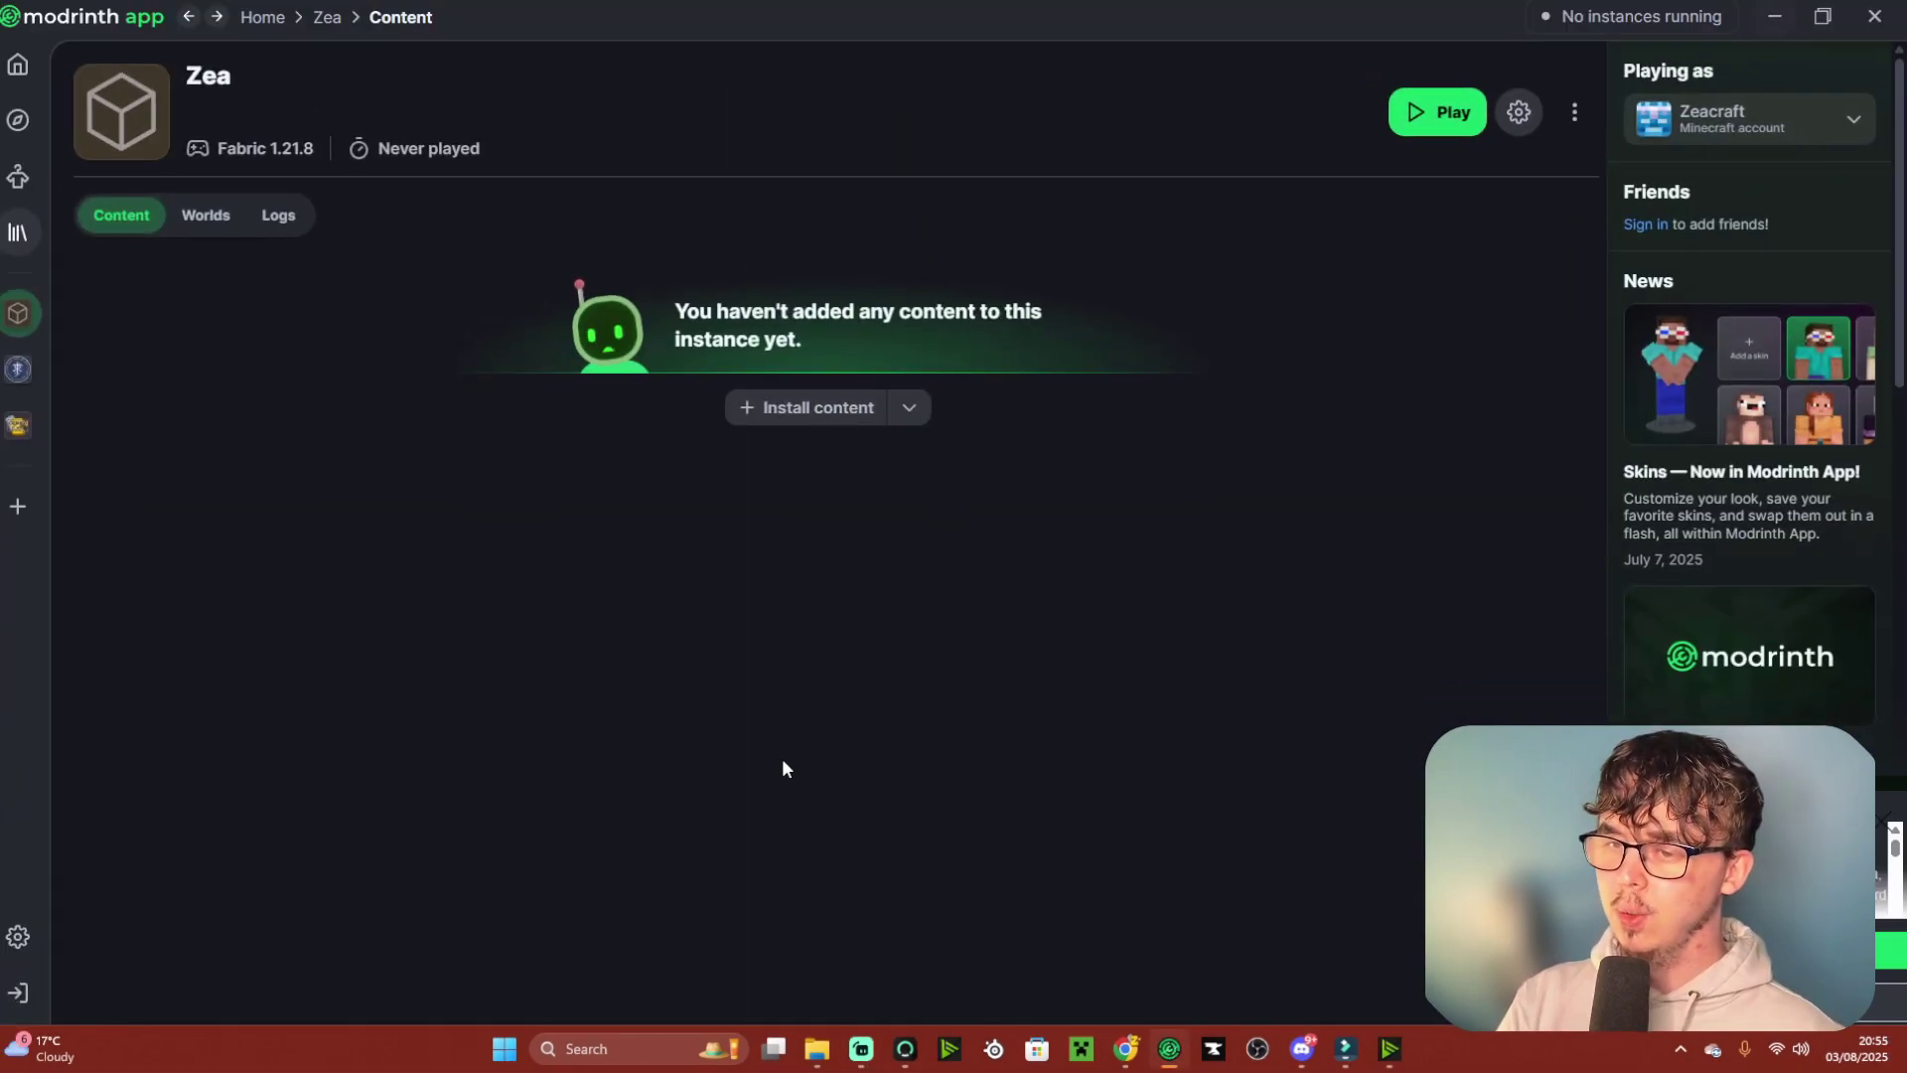
click(18, 64)
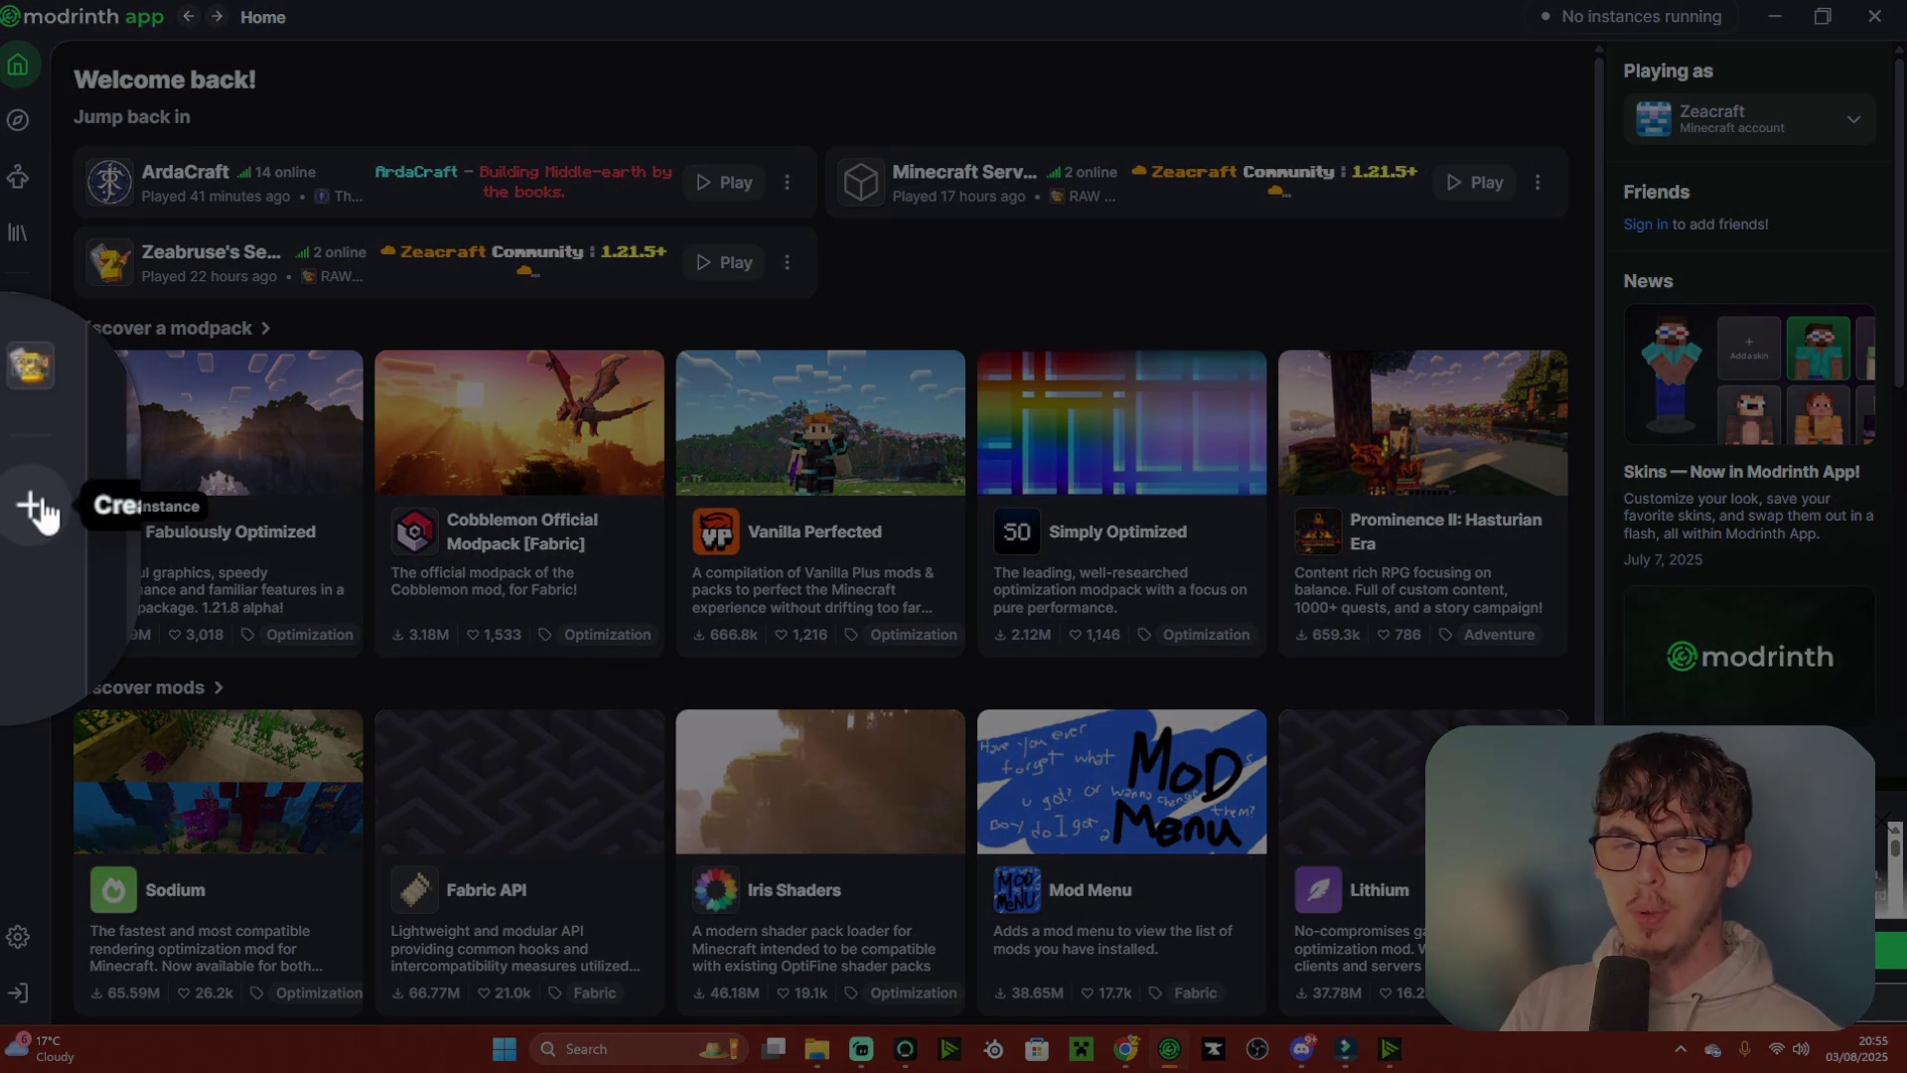
click(25, 509)
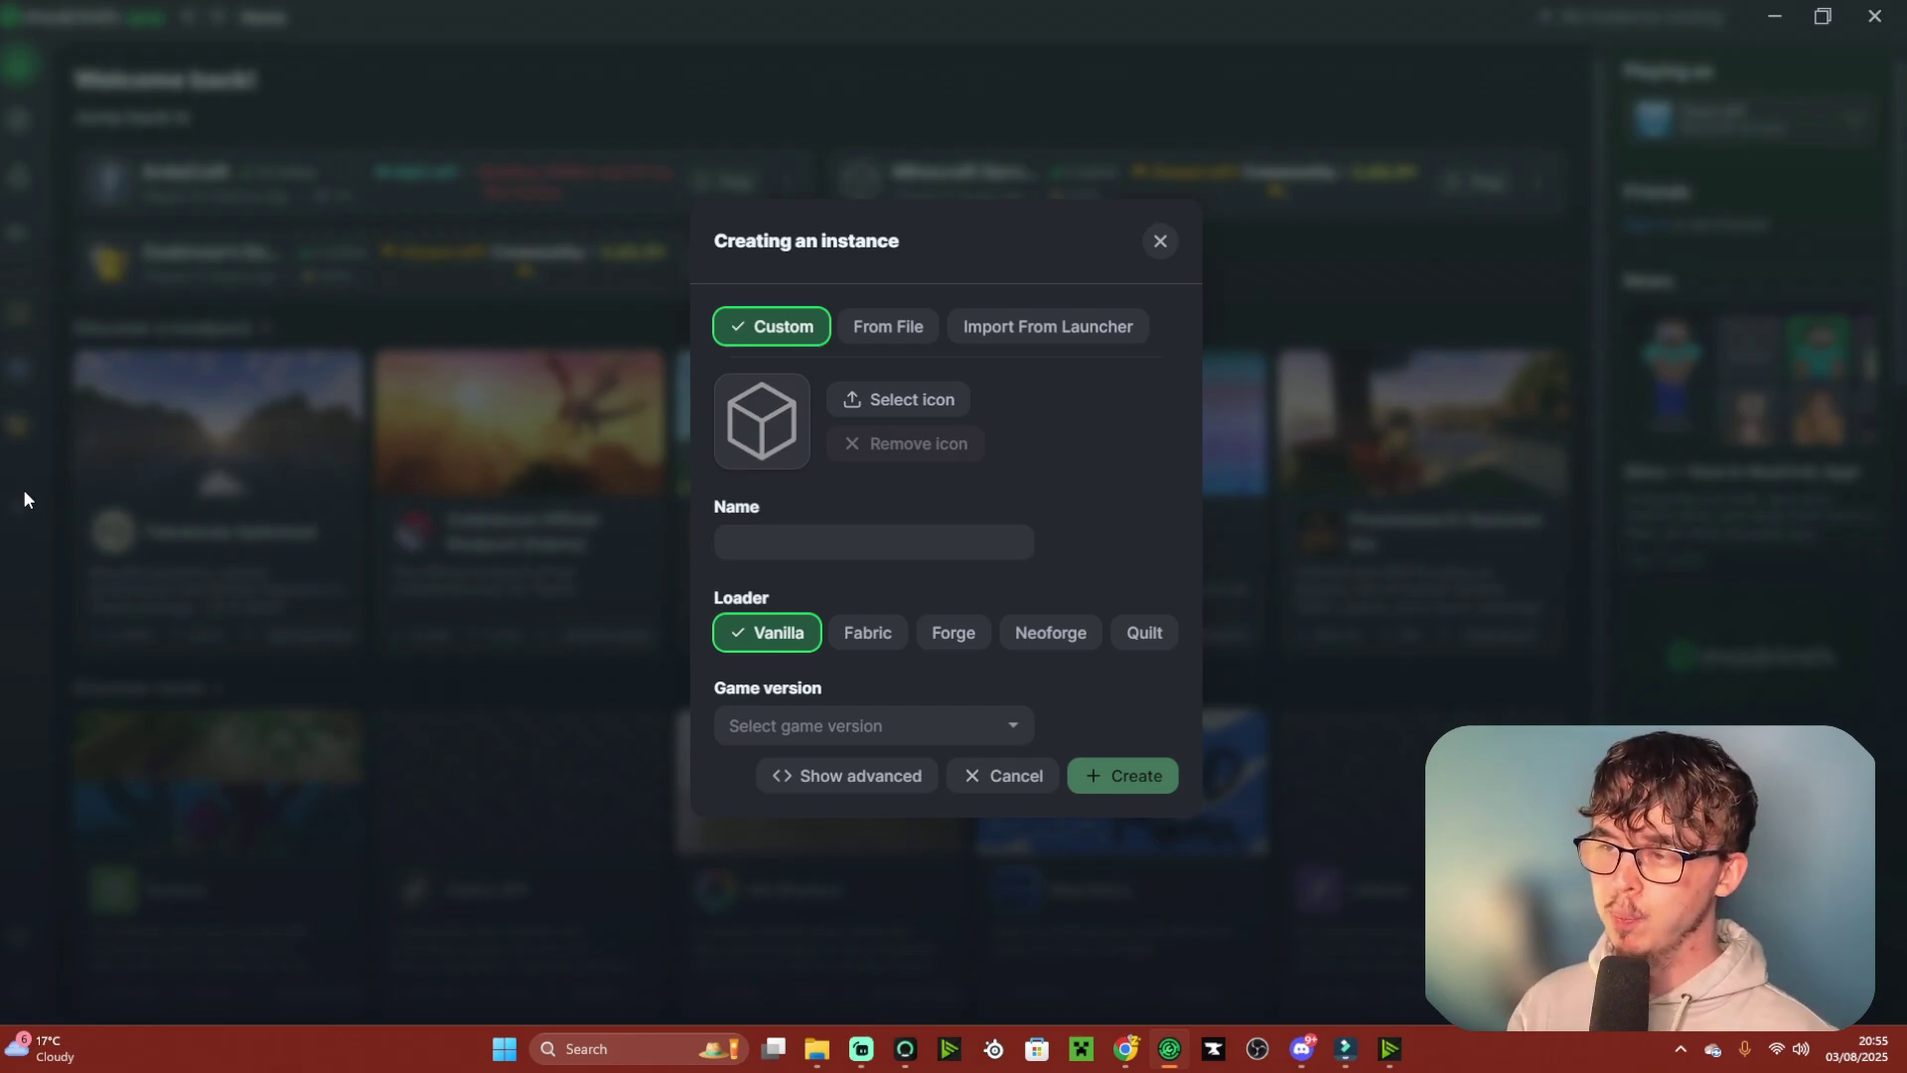
click(1159, 241)
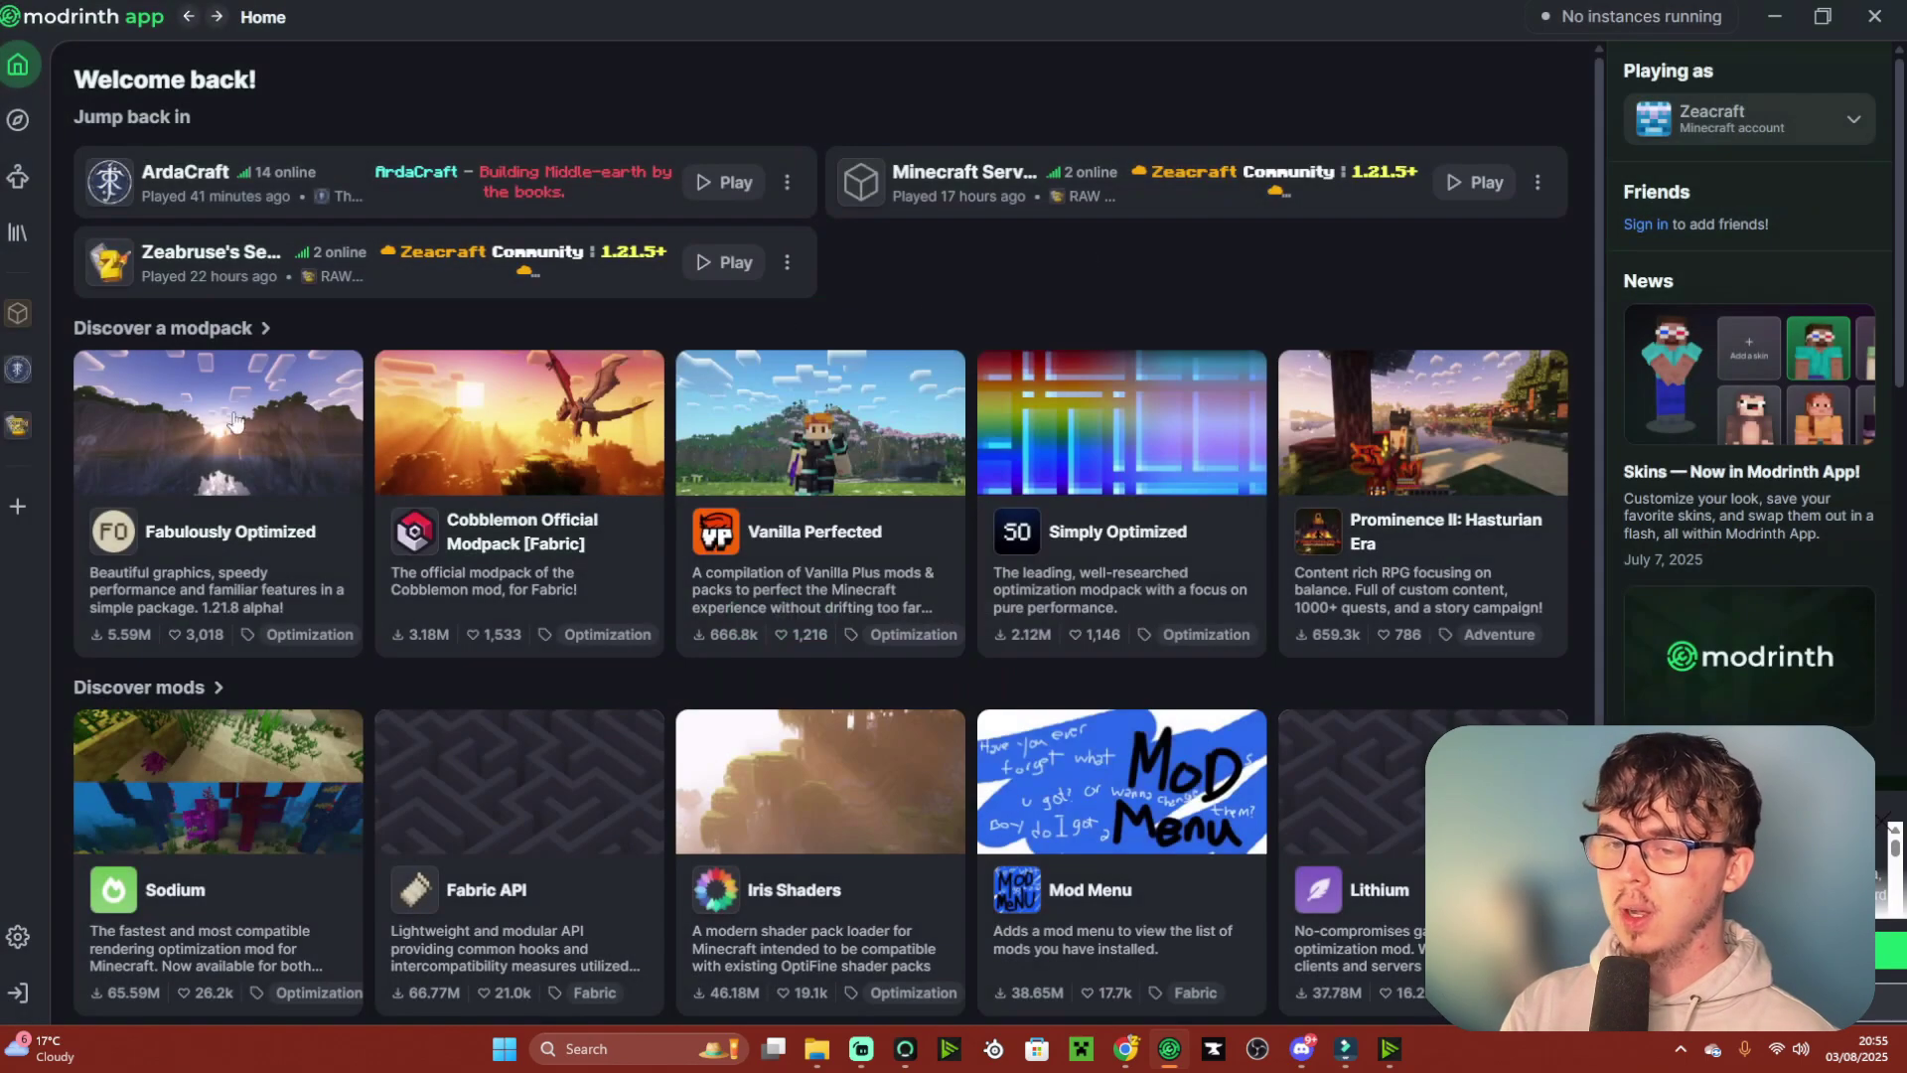
click(19, 511)
drag(752, 244, 863, 241)
click(863, 240)
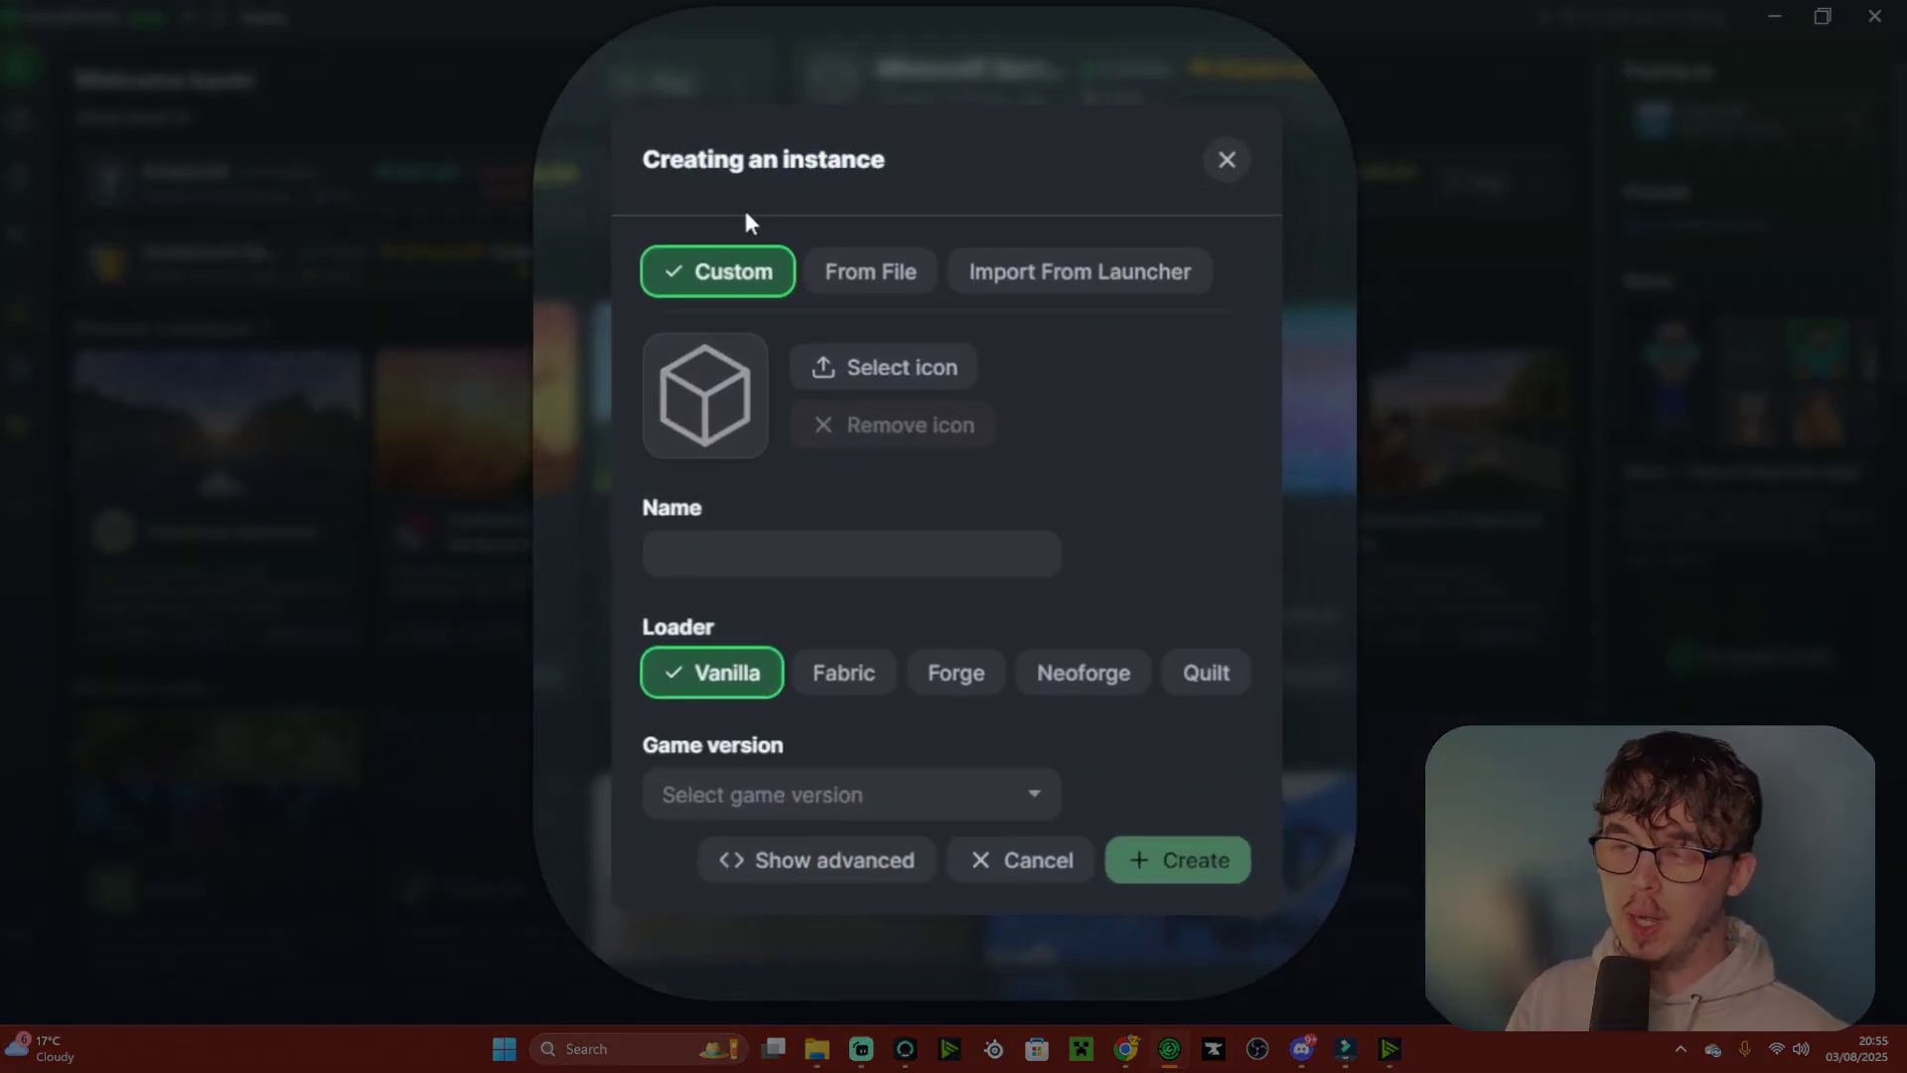
- Name the new instance Zea and choose Fabric as its loader
click(745, 537)
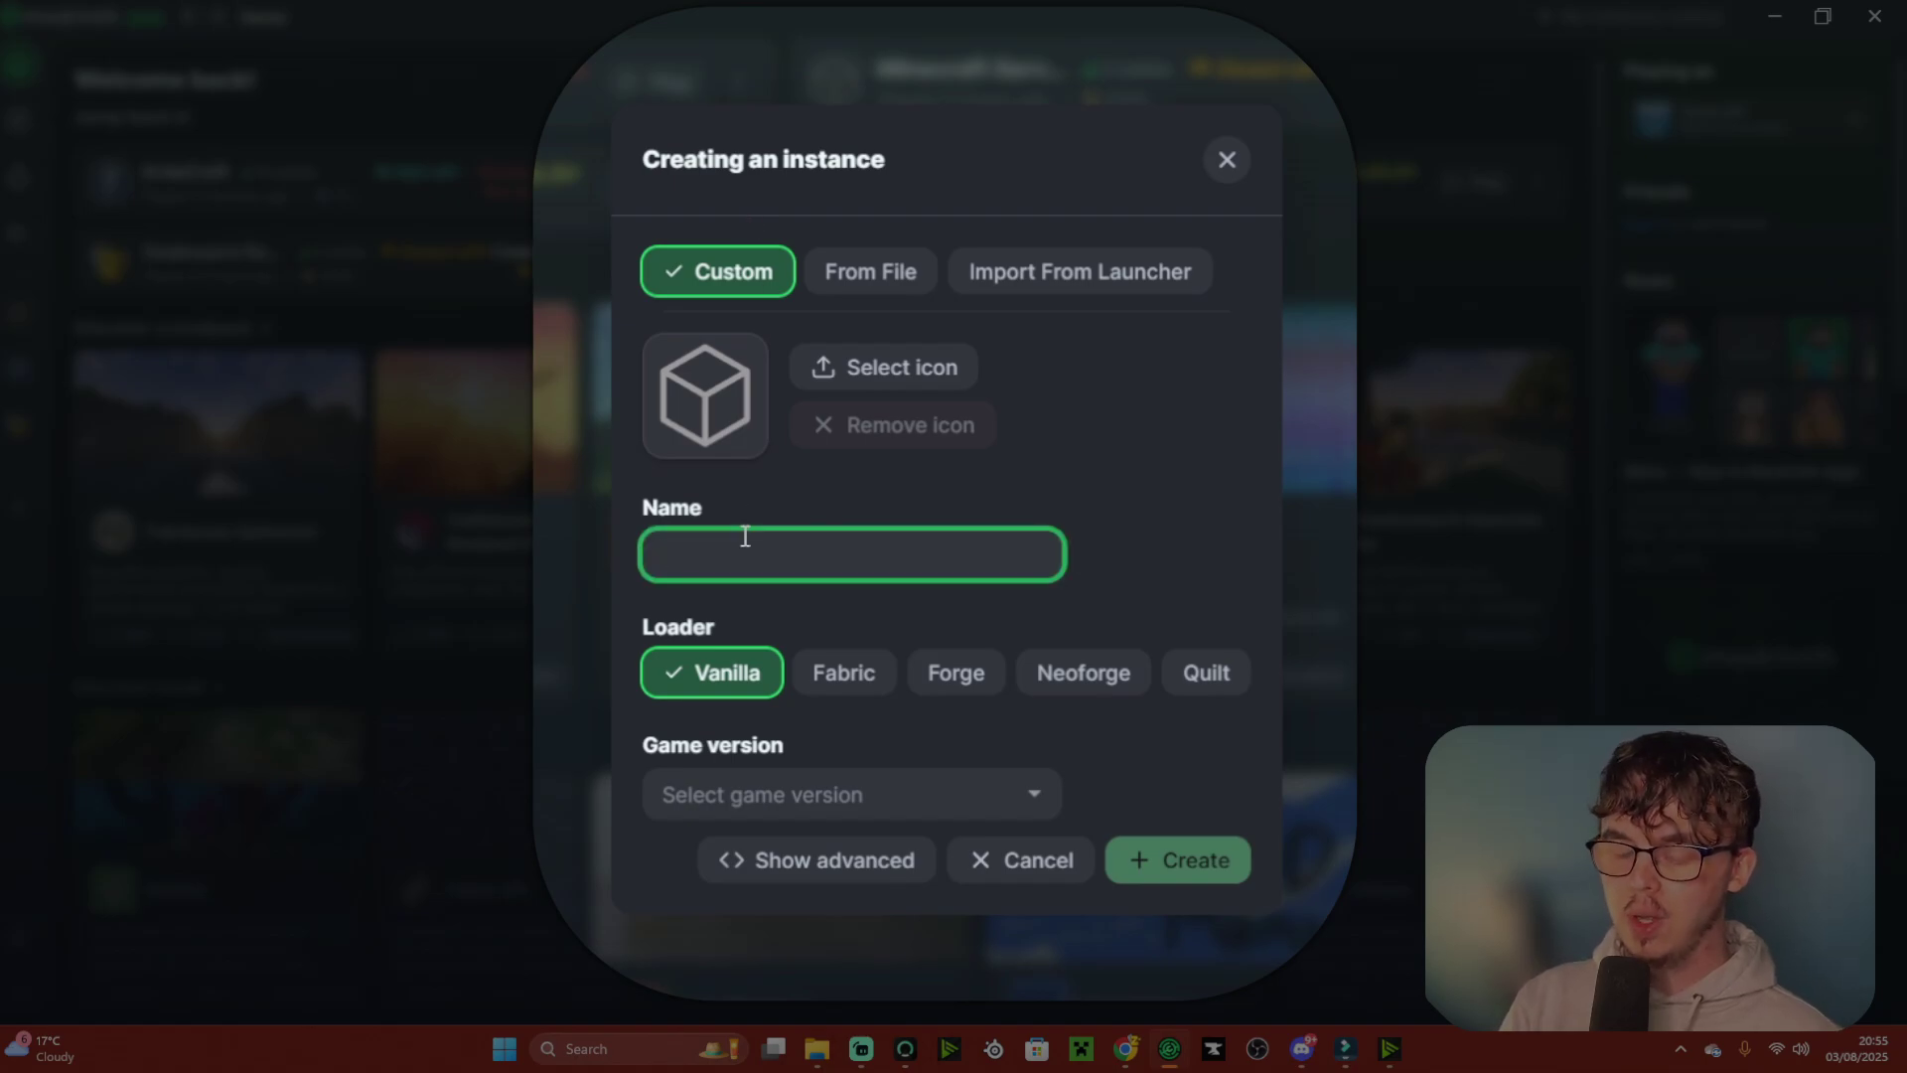
text(Zea)
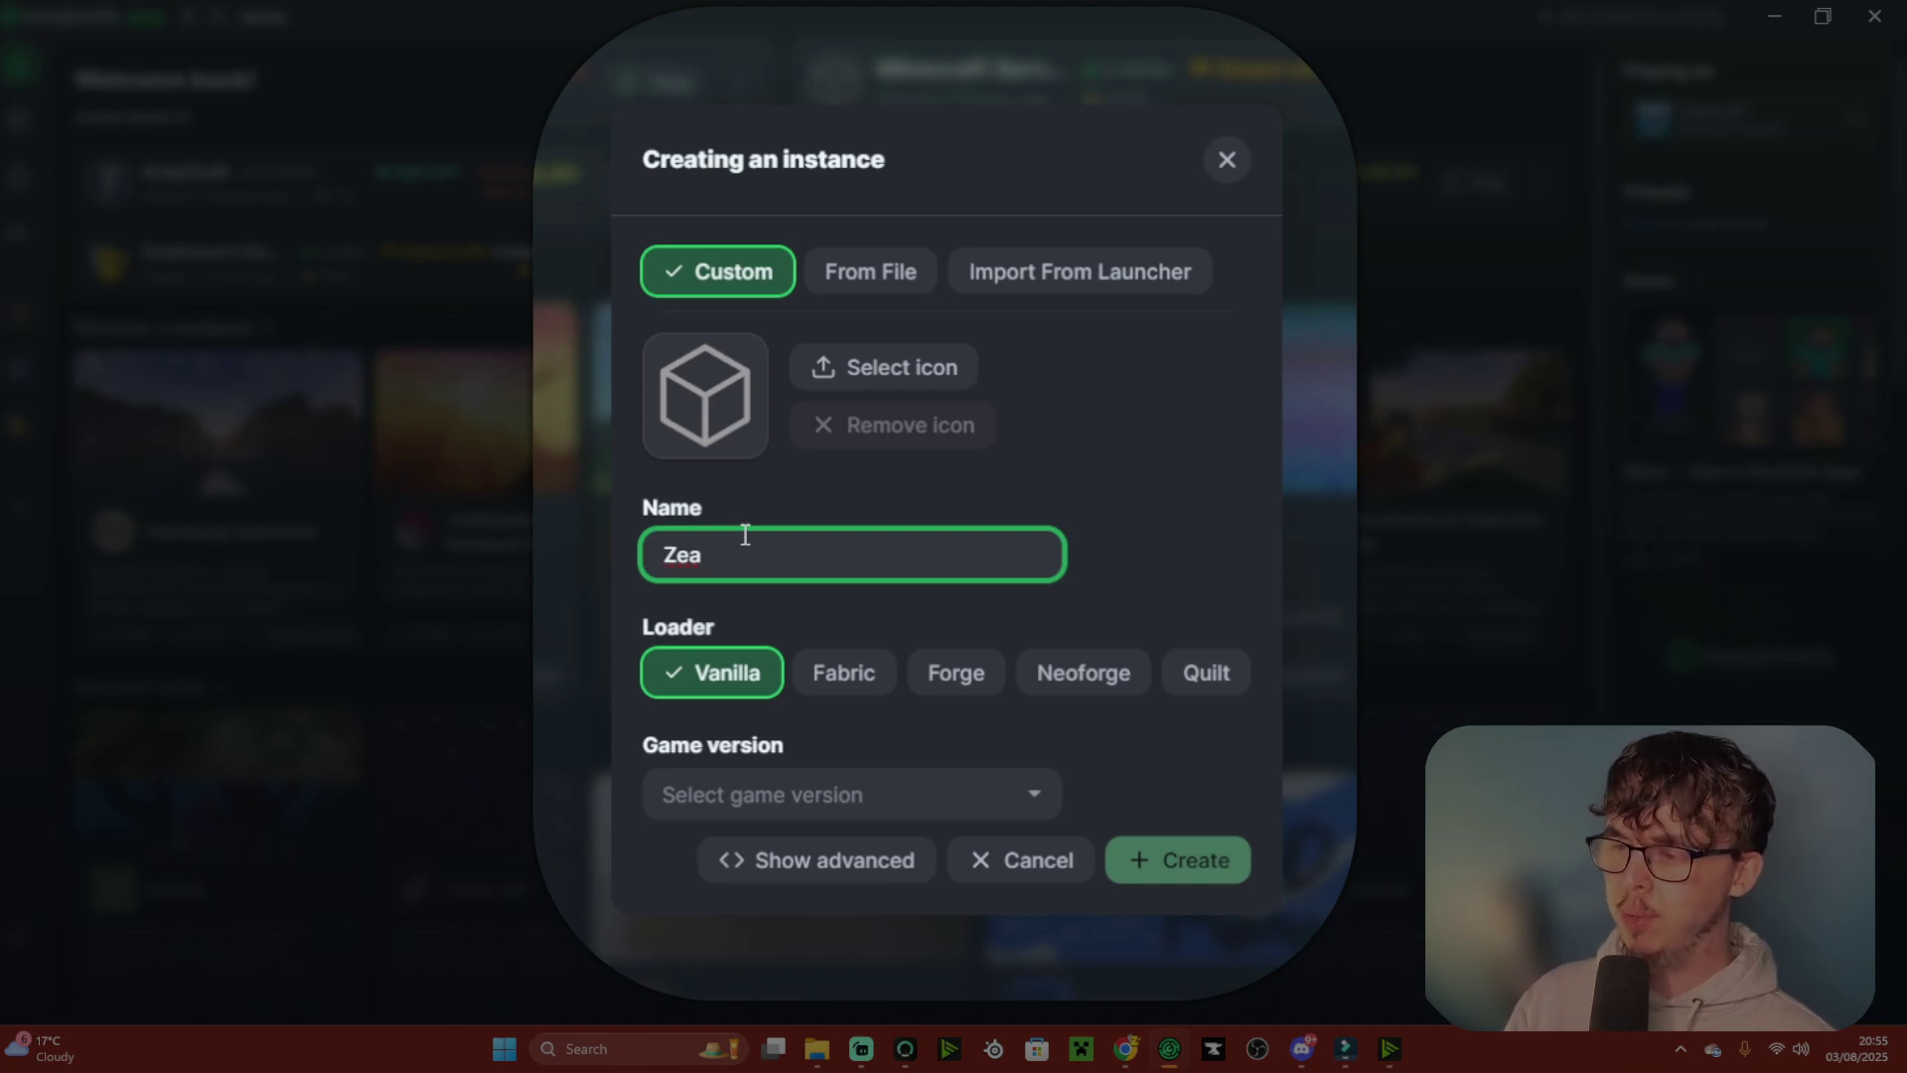
click(781, 638)
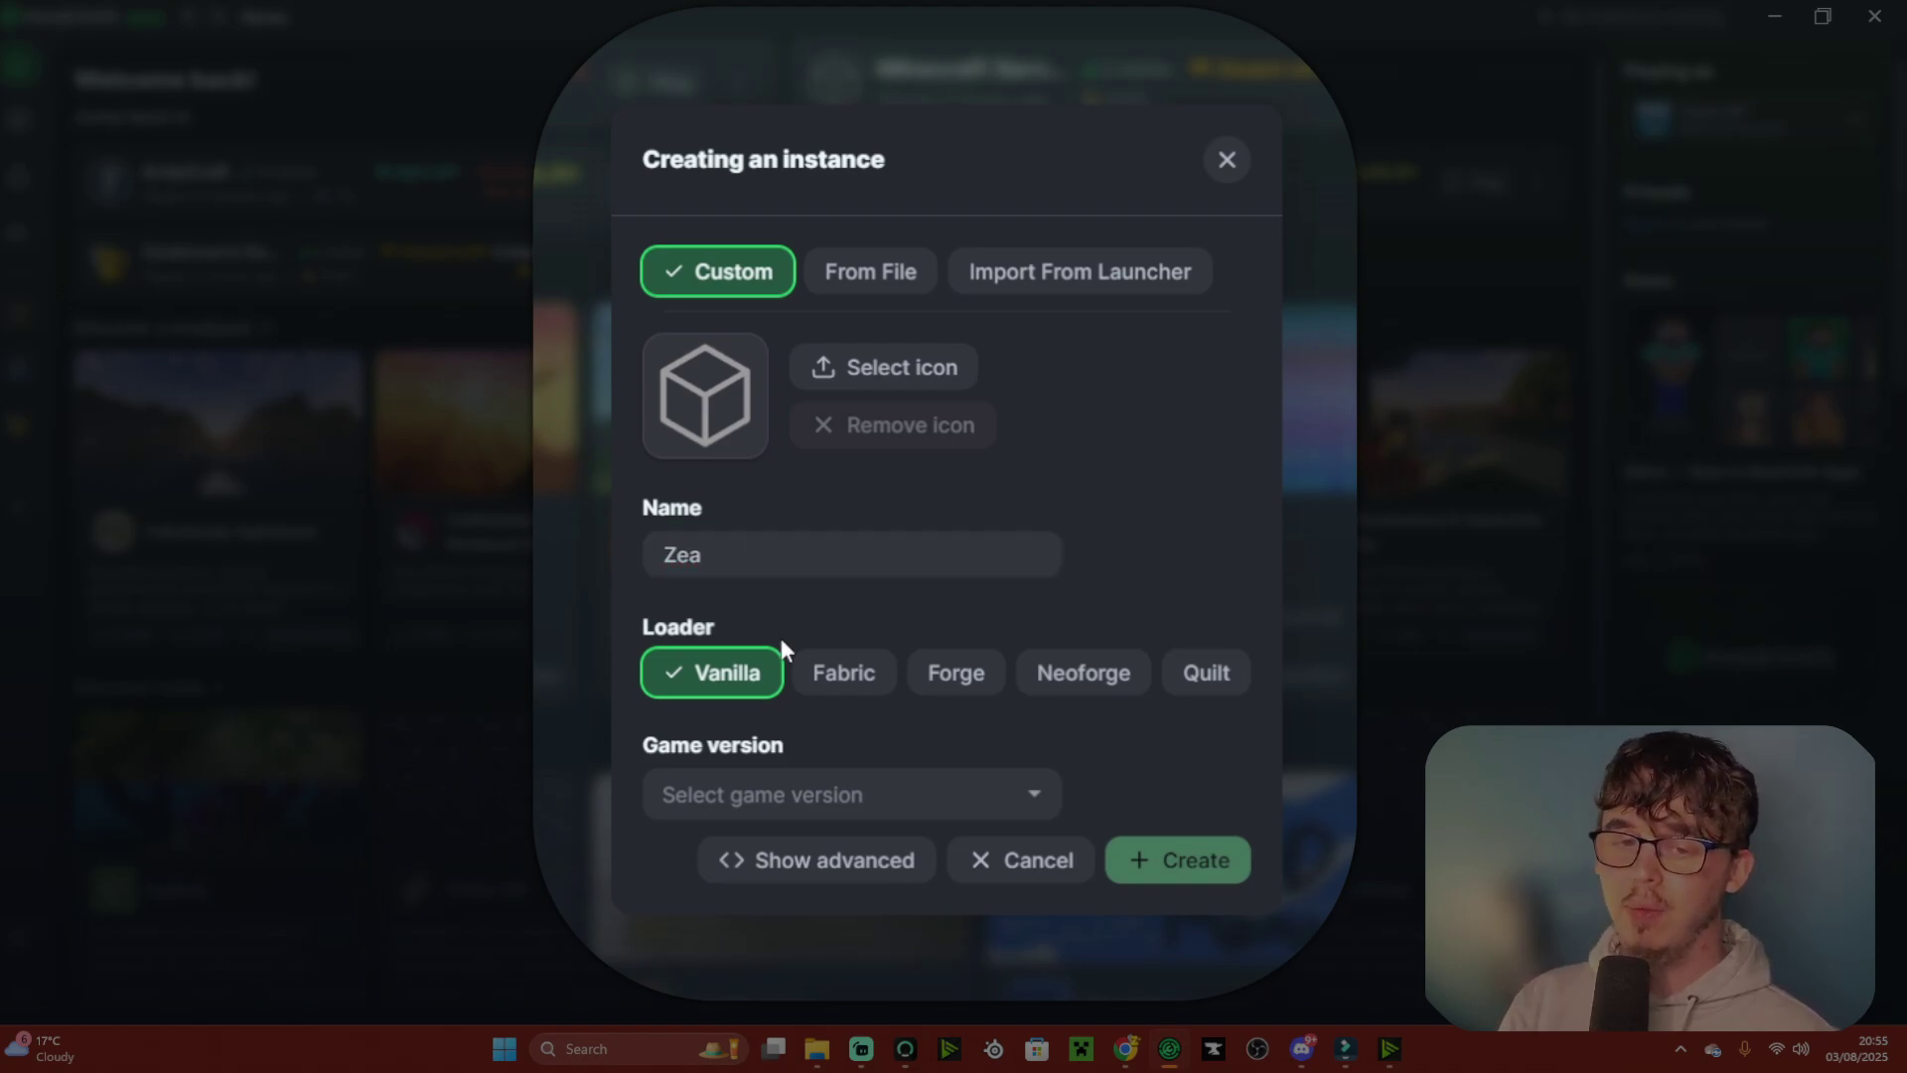
click(850, 669)
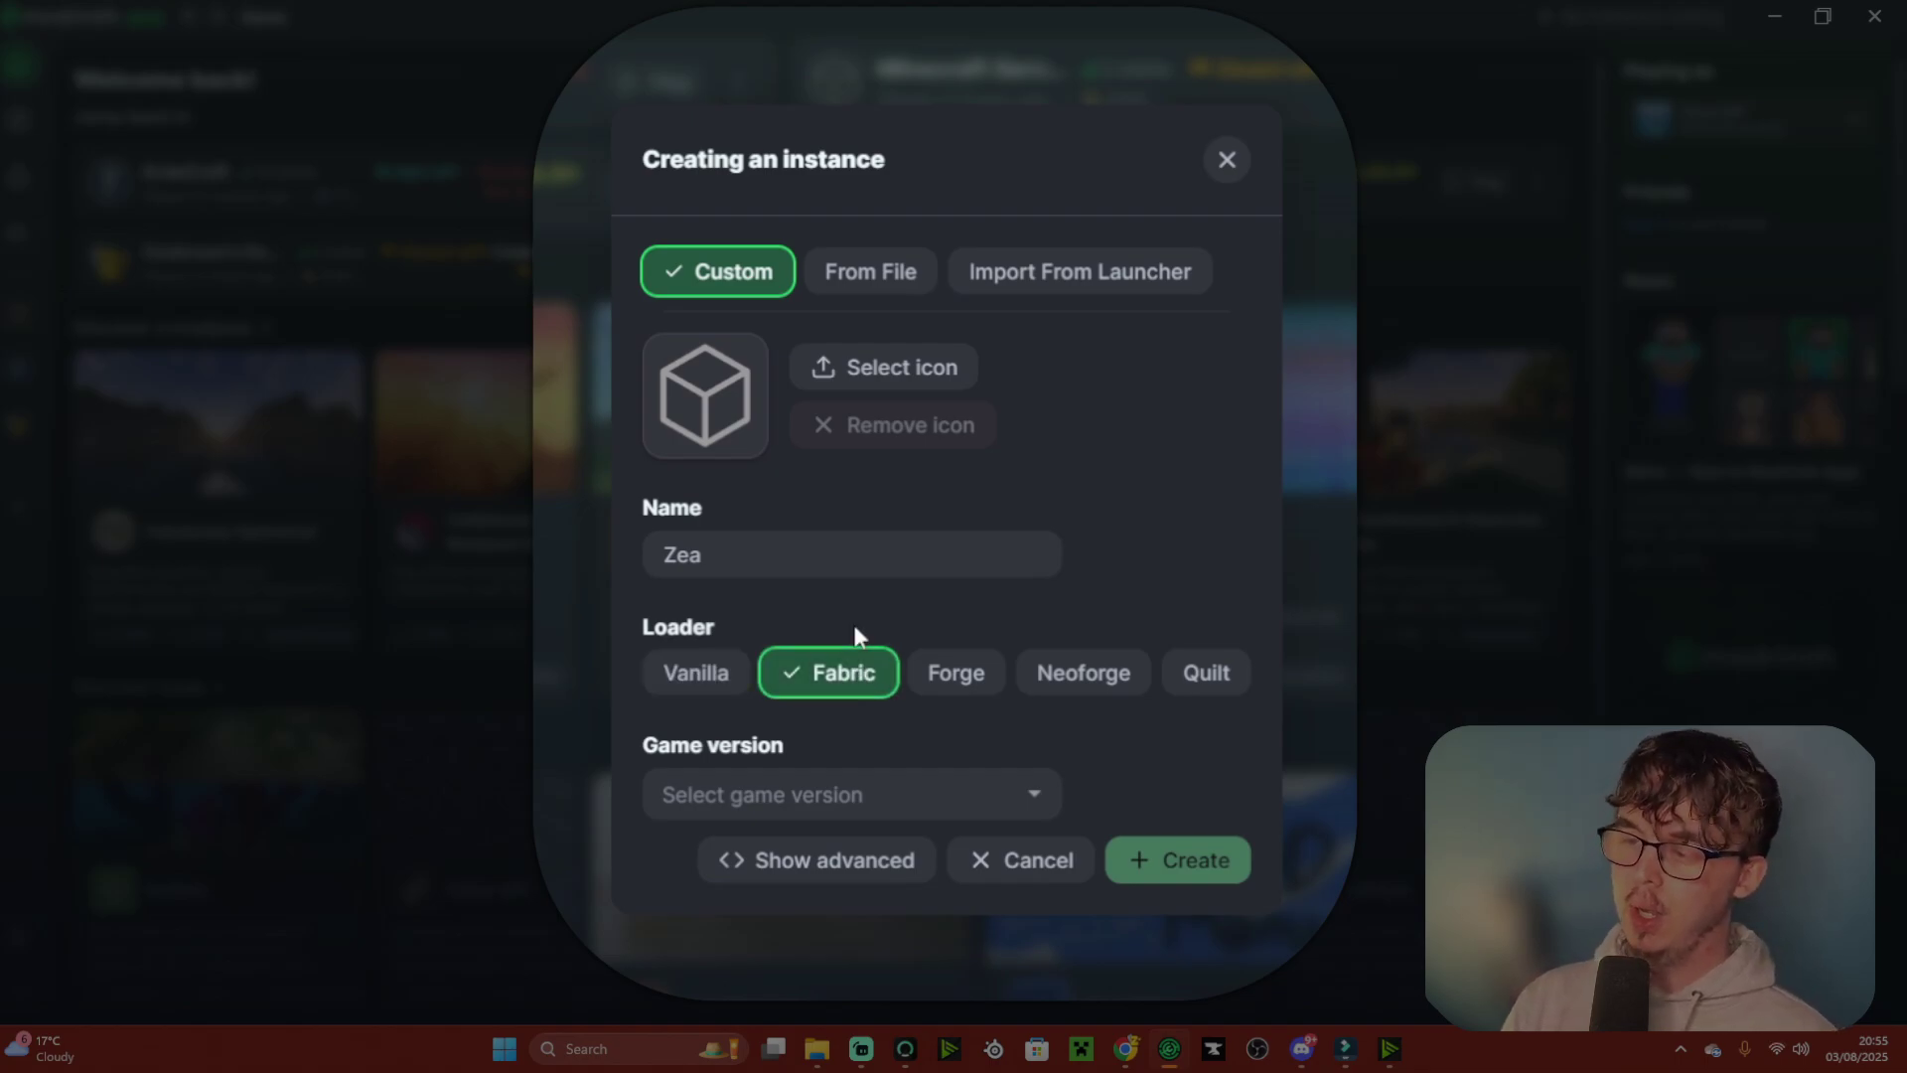
click(944, 683)
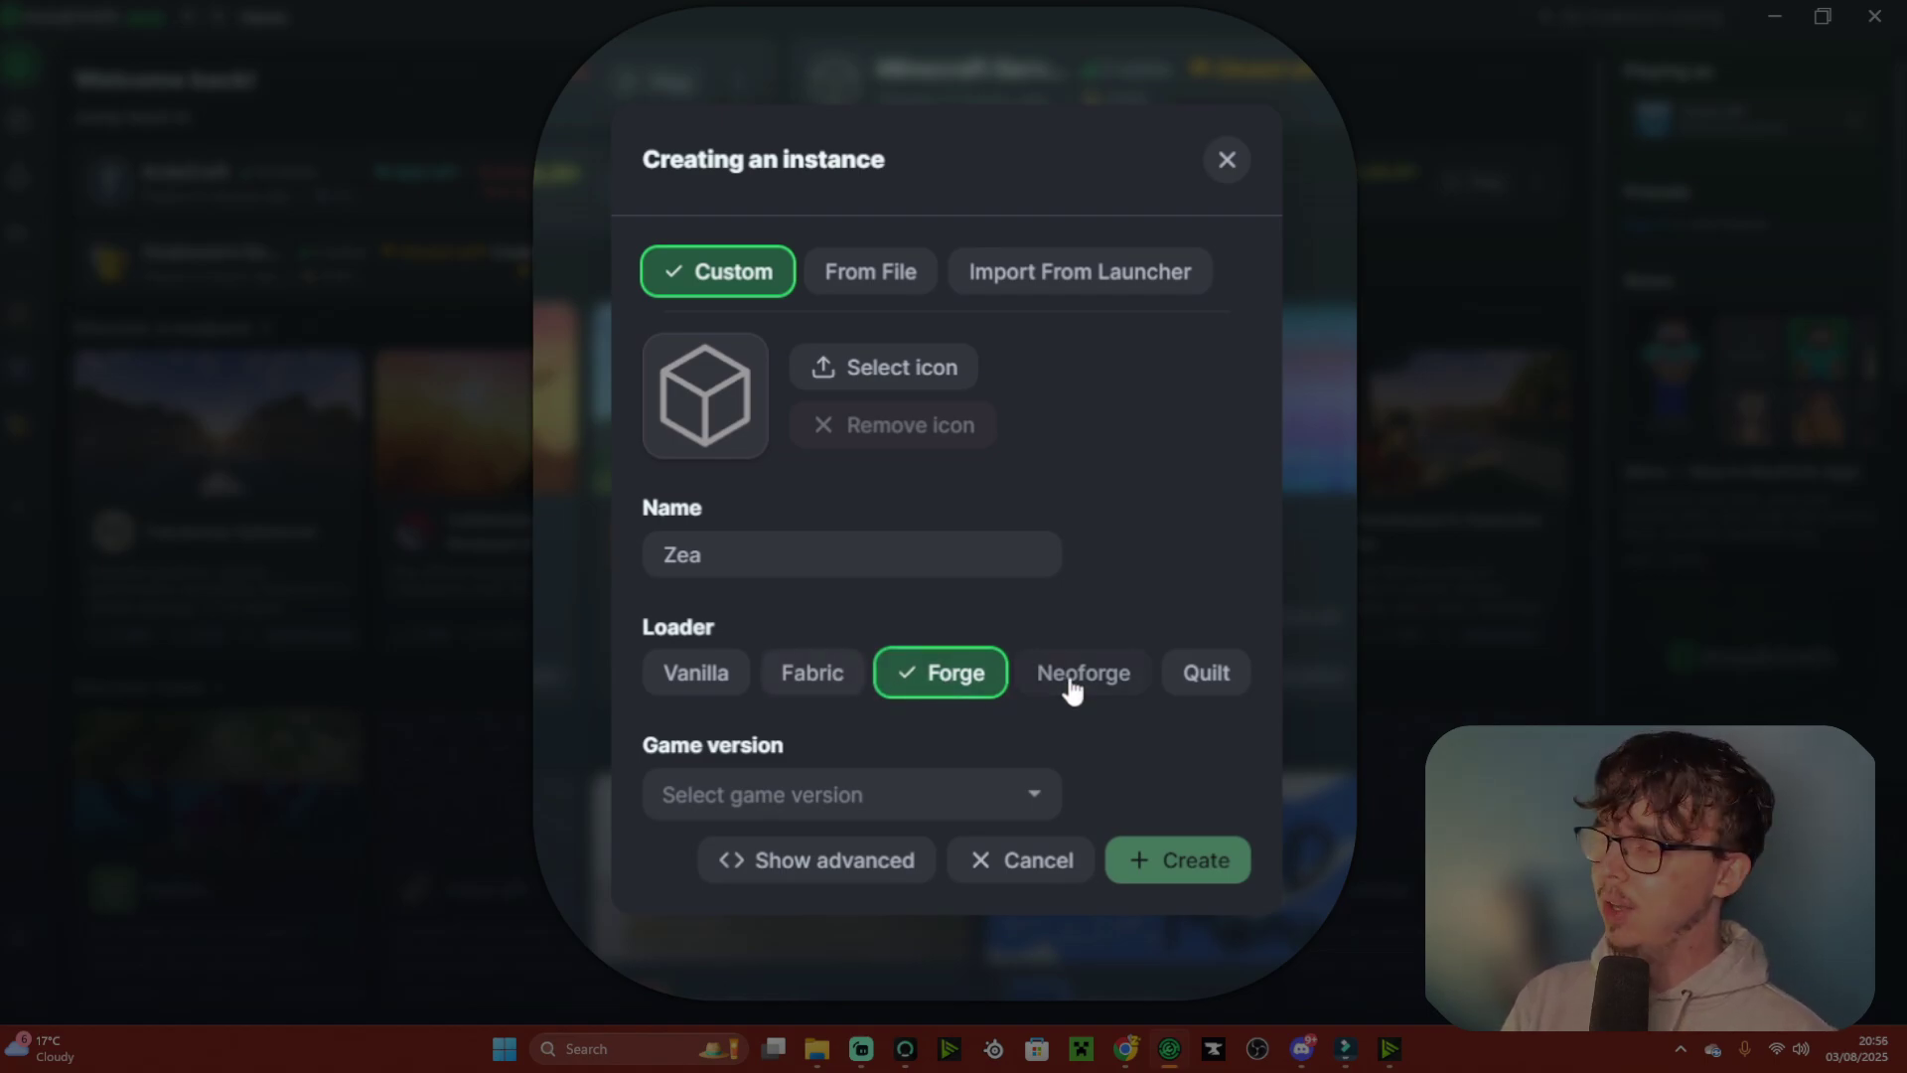
click(815, 681)
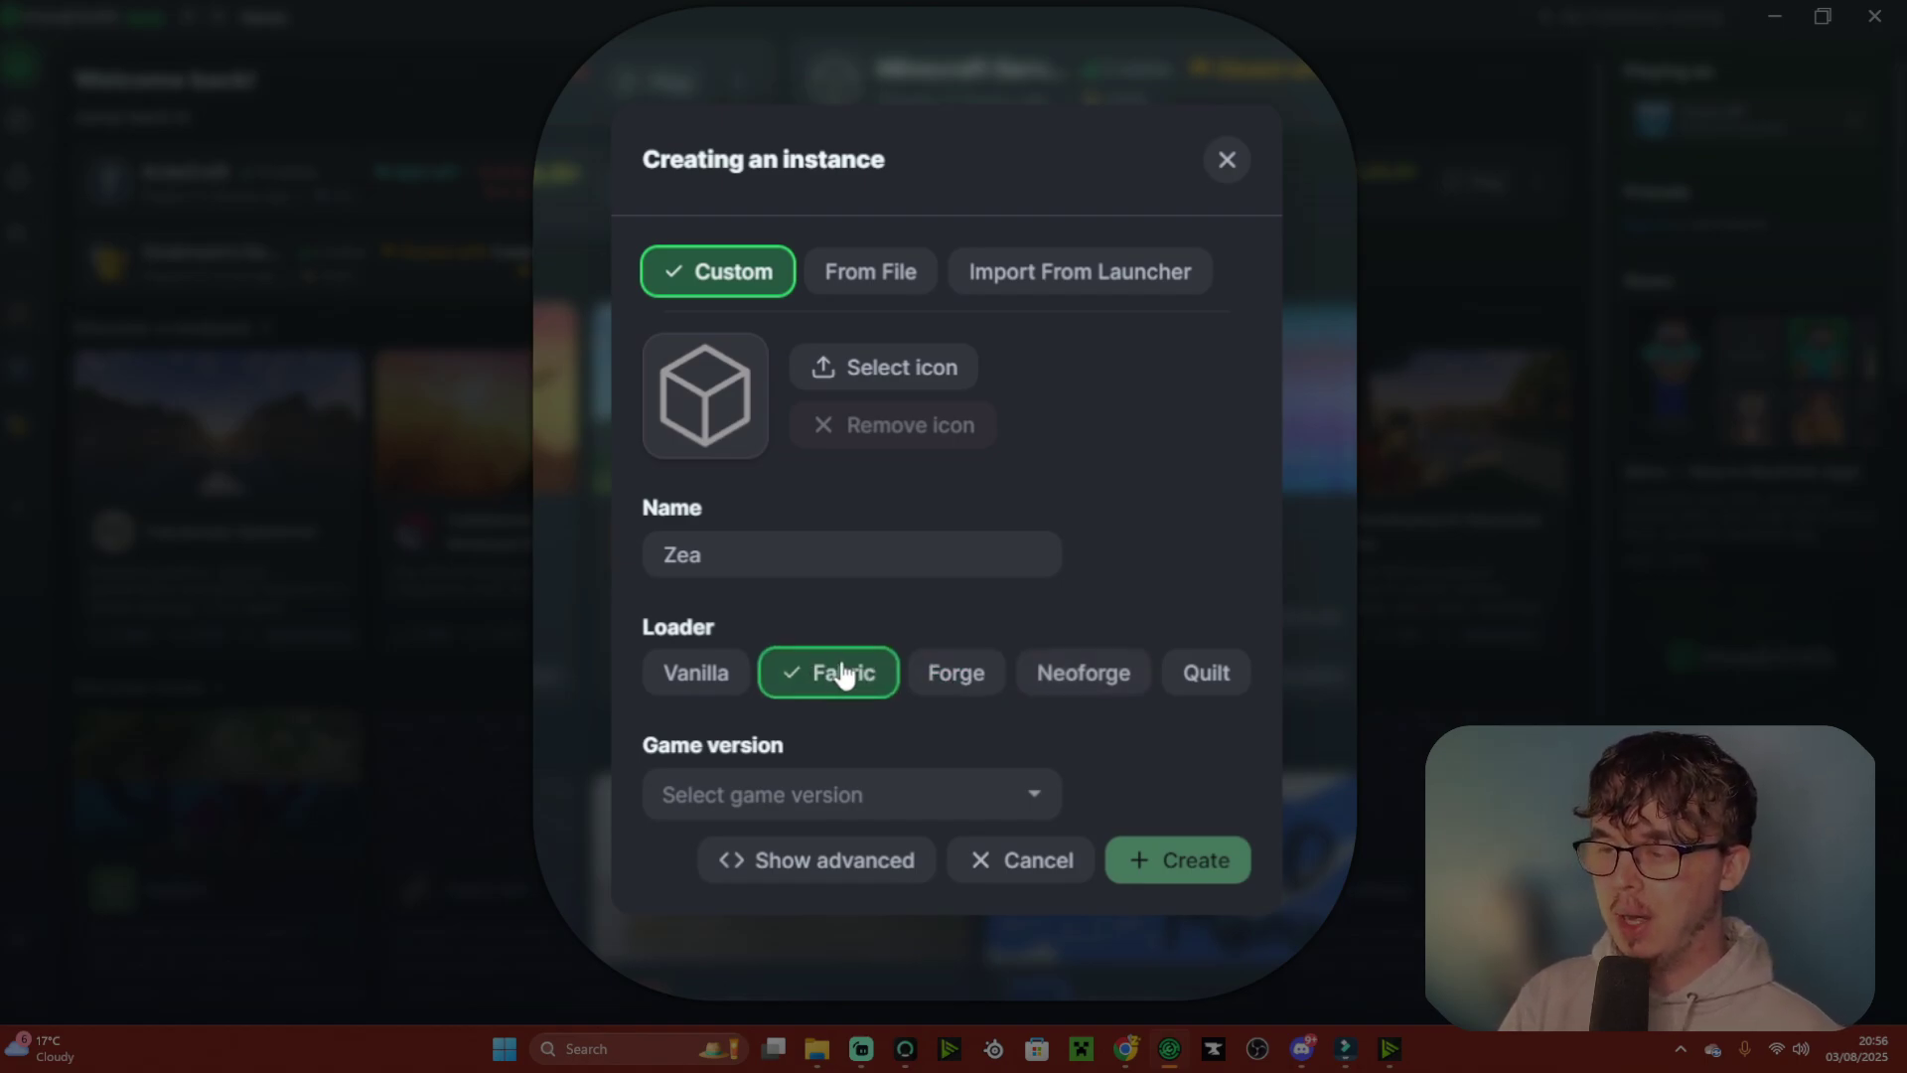
- Set the instance's game version to 1.21.8 and create it
click(862, 795)
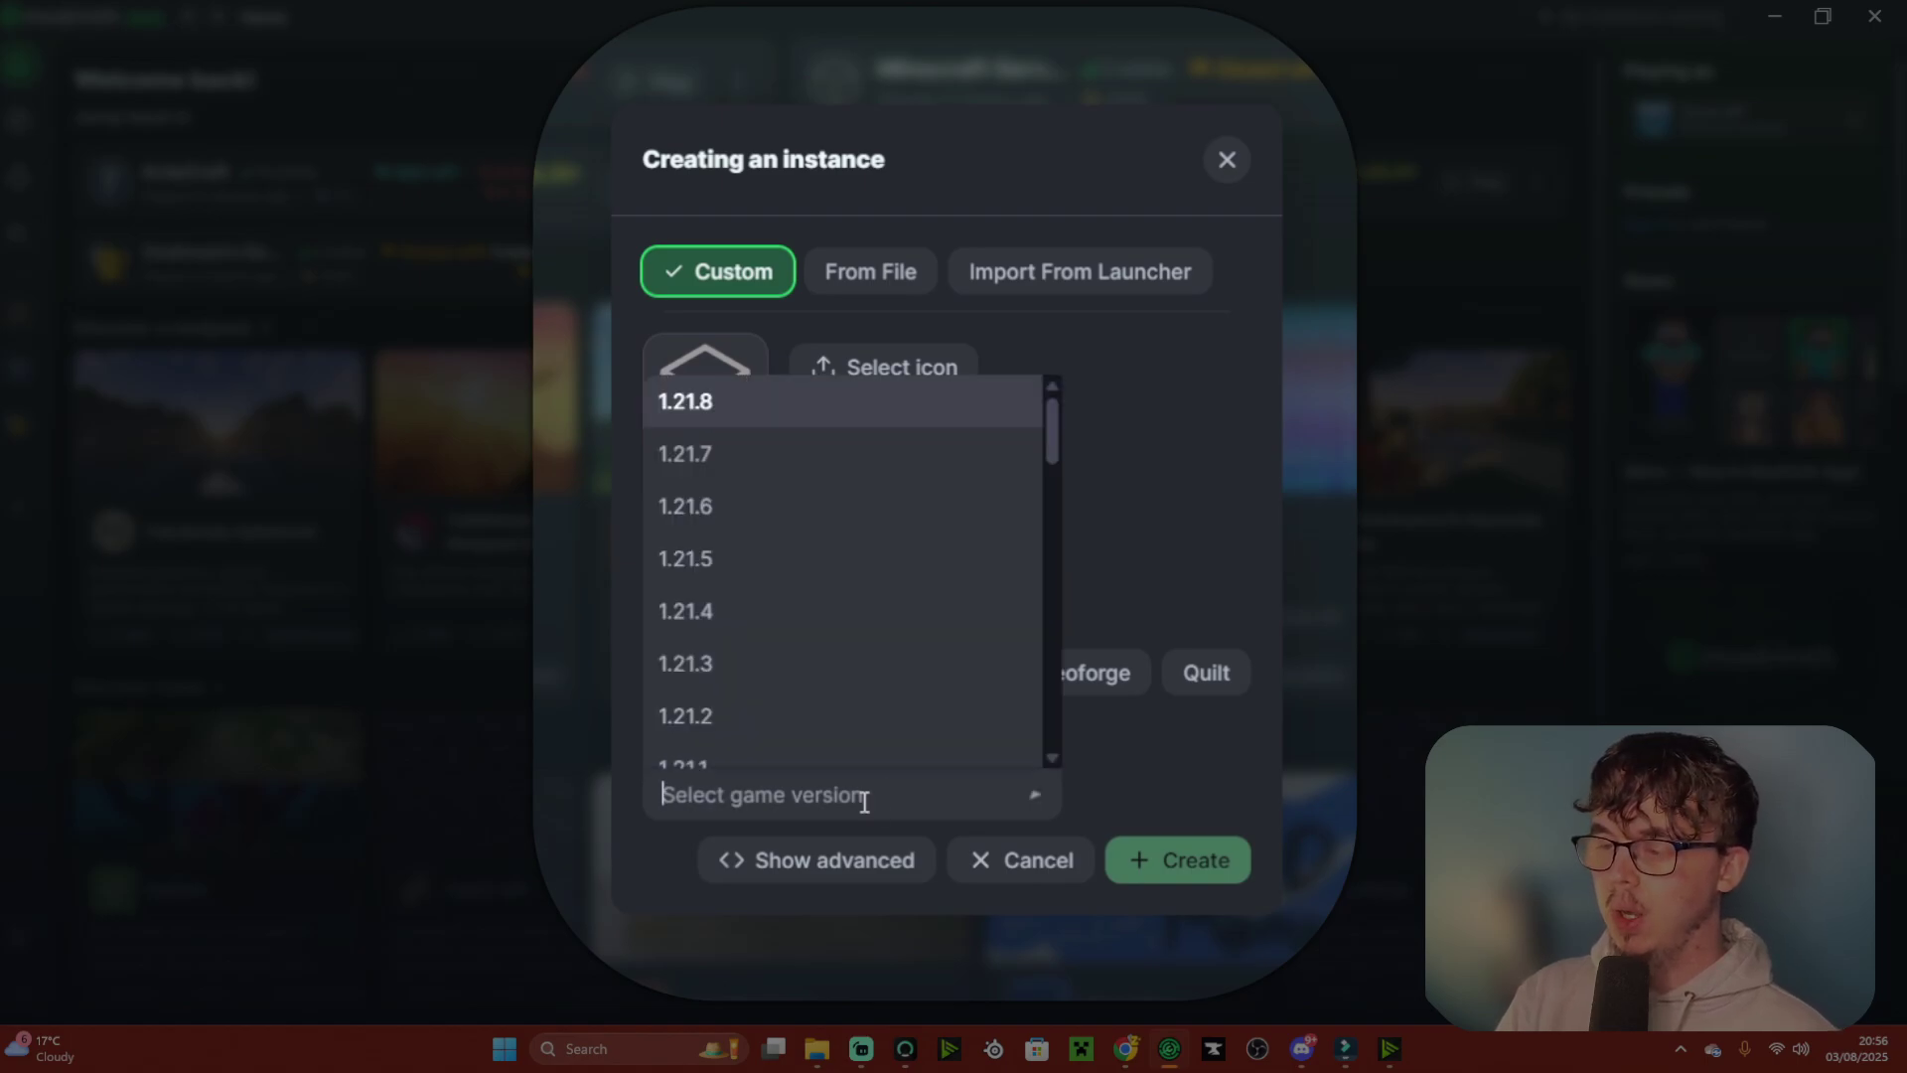
scroll(845, 651, down, 3)
scroll(845, 652, down, 1)
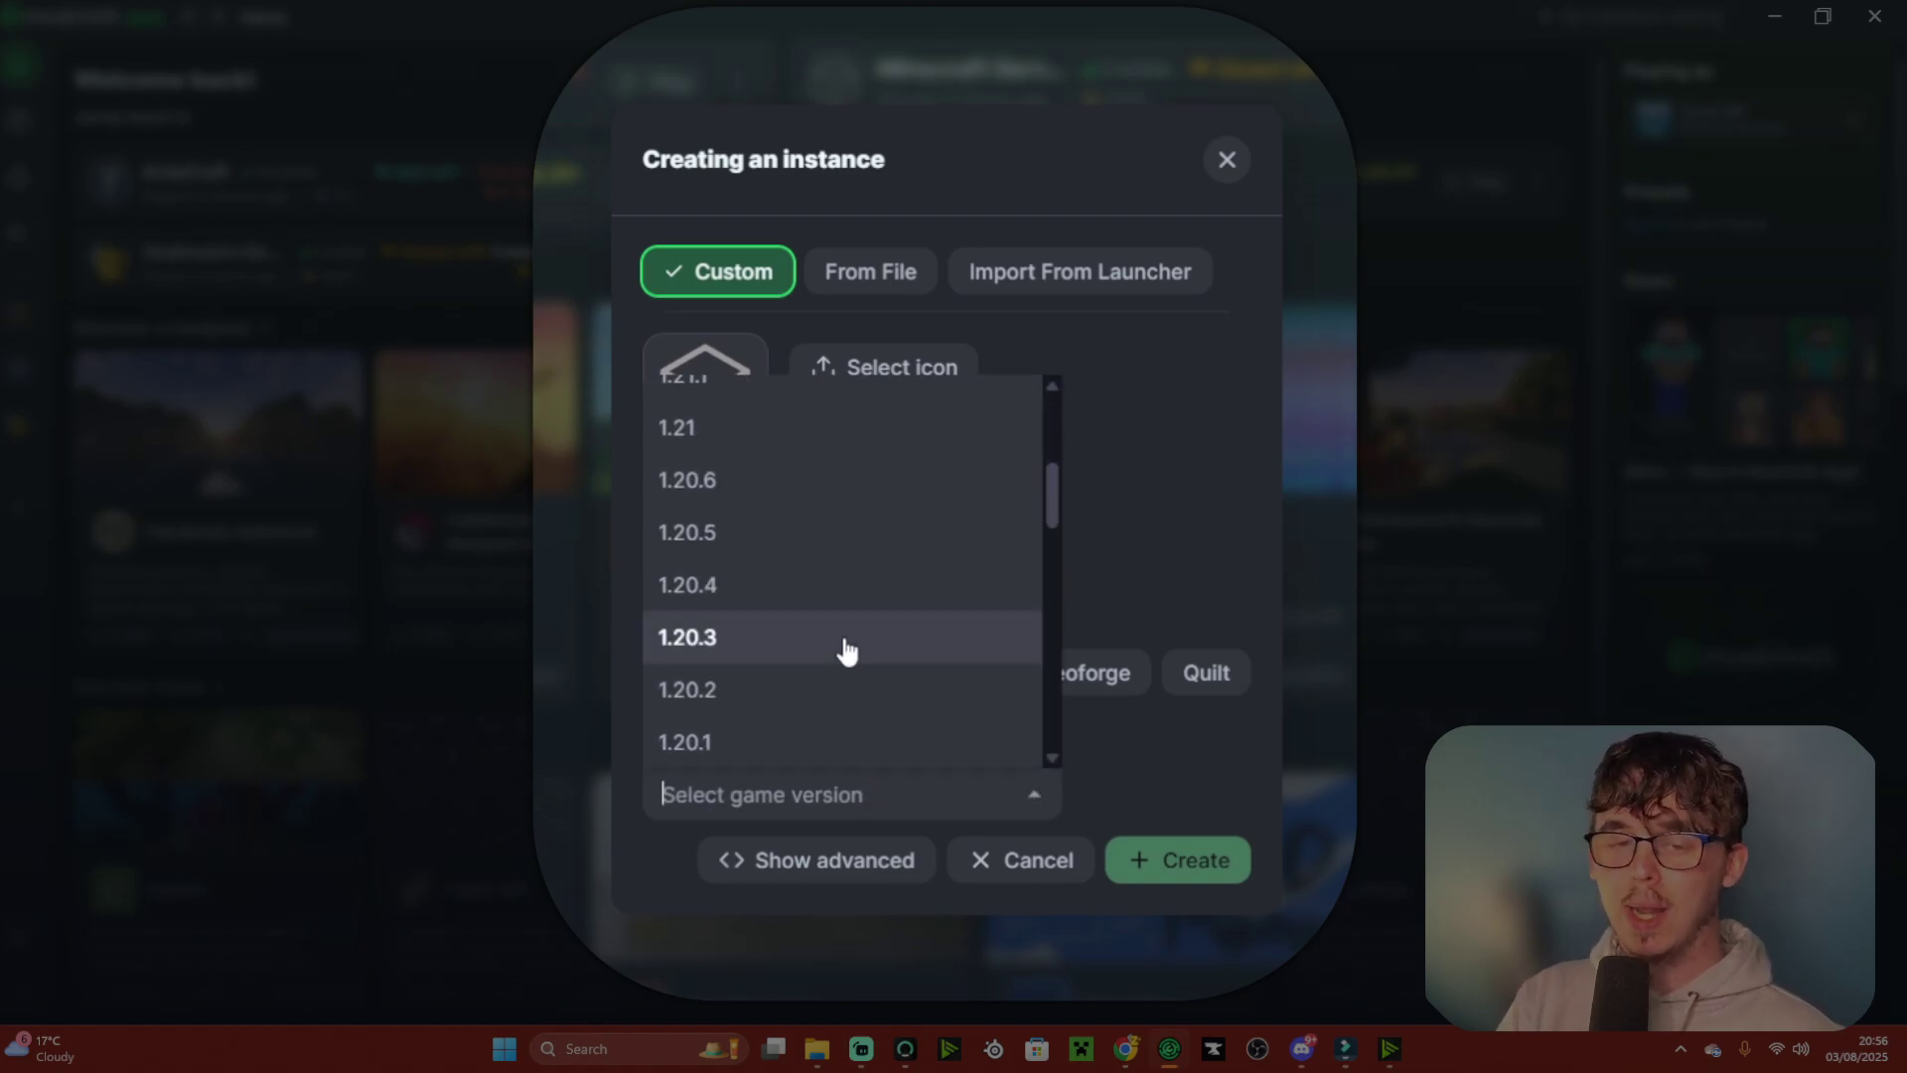
scroll(845, 652, up, 5)
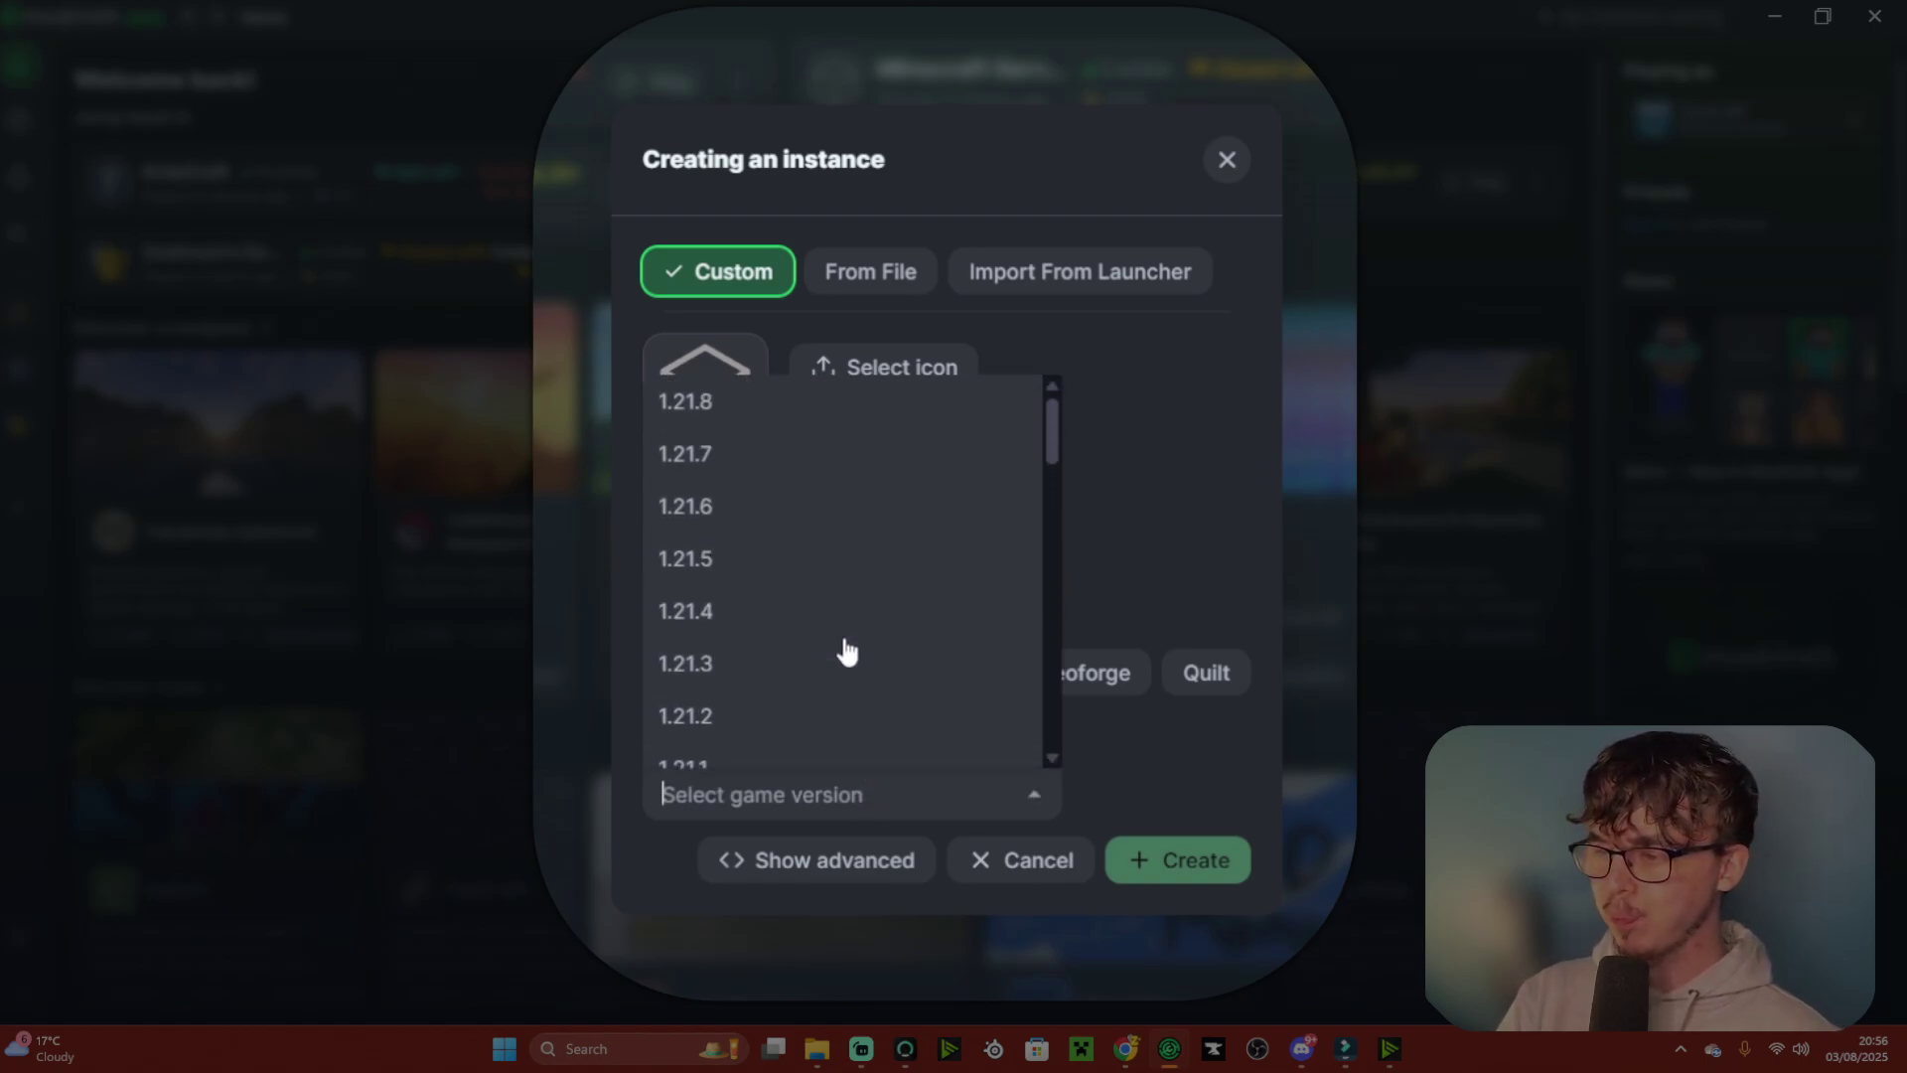
click(752, 427)
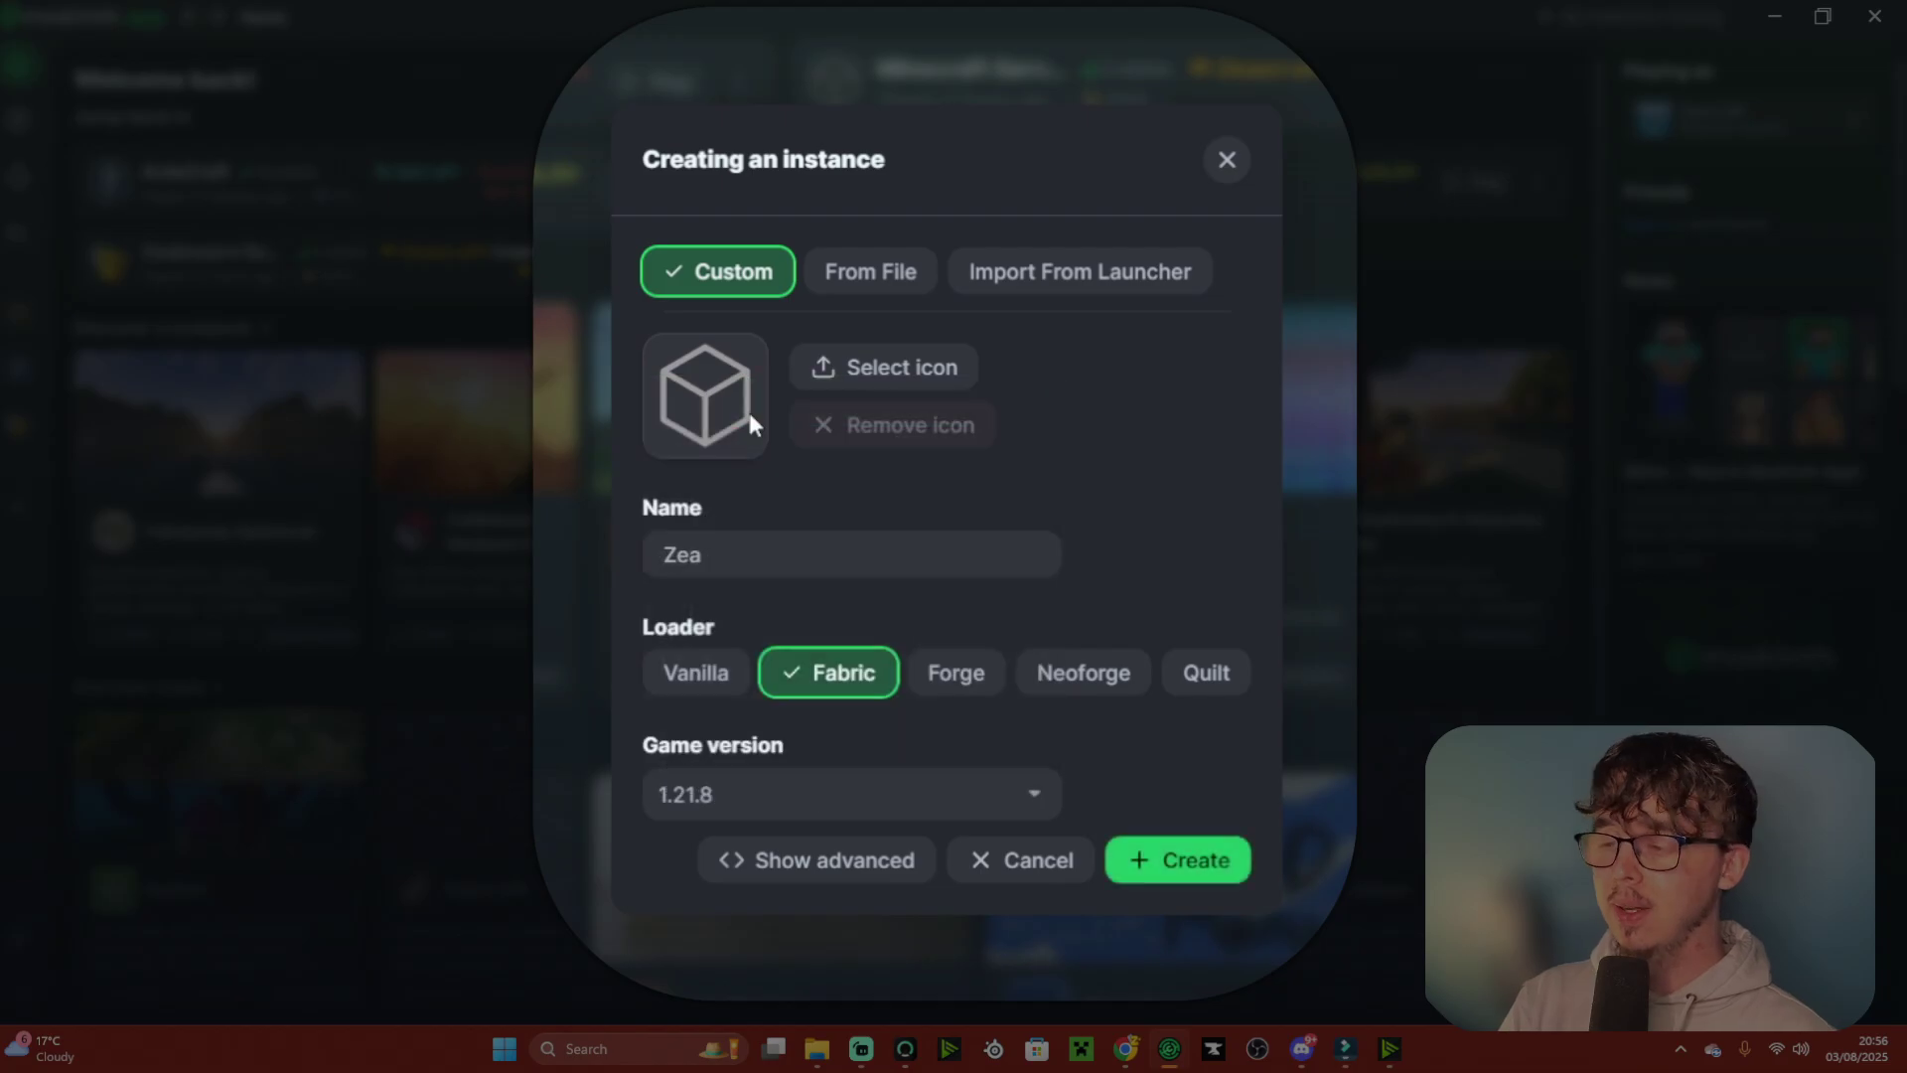
click(1149, 867)
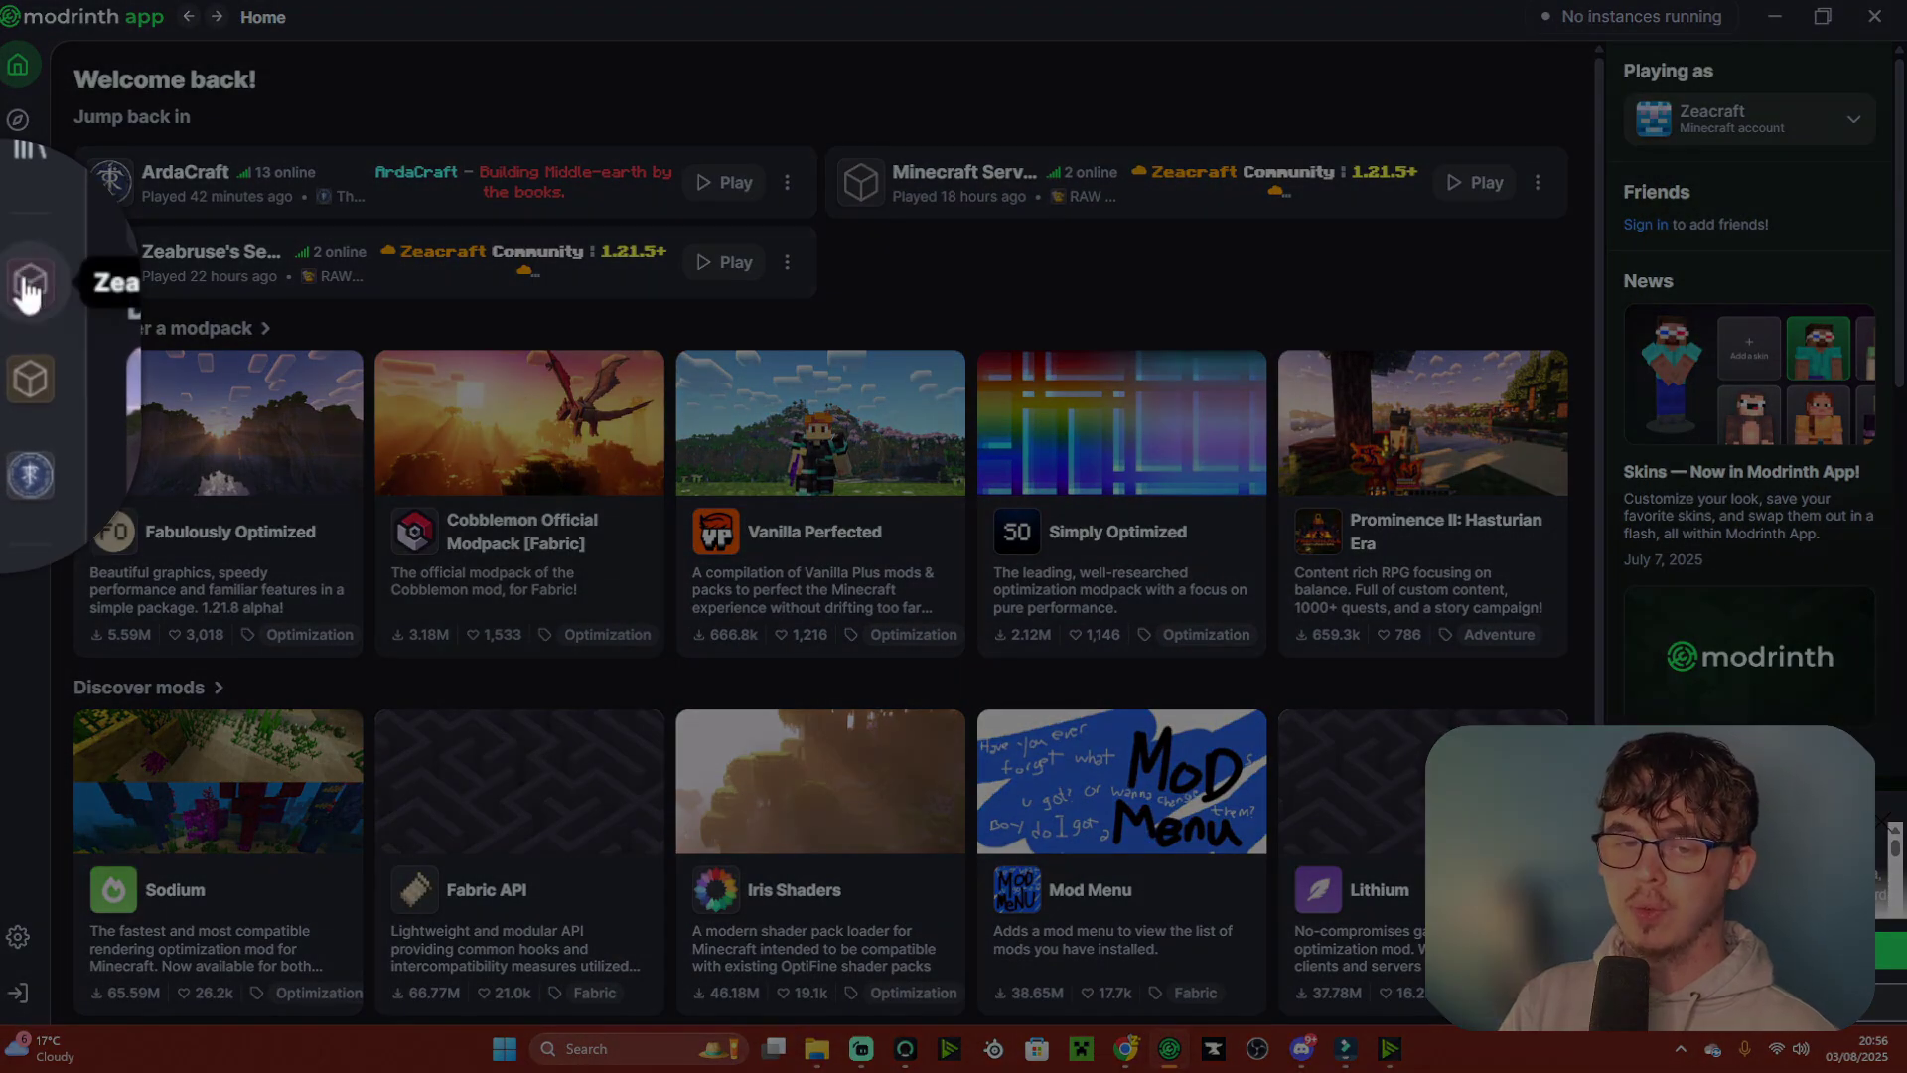
- Open the new Zea instance and browse the mods available to install in it
click(27, 291)
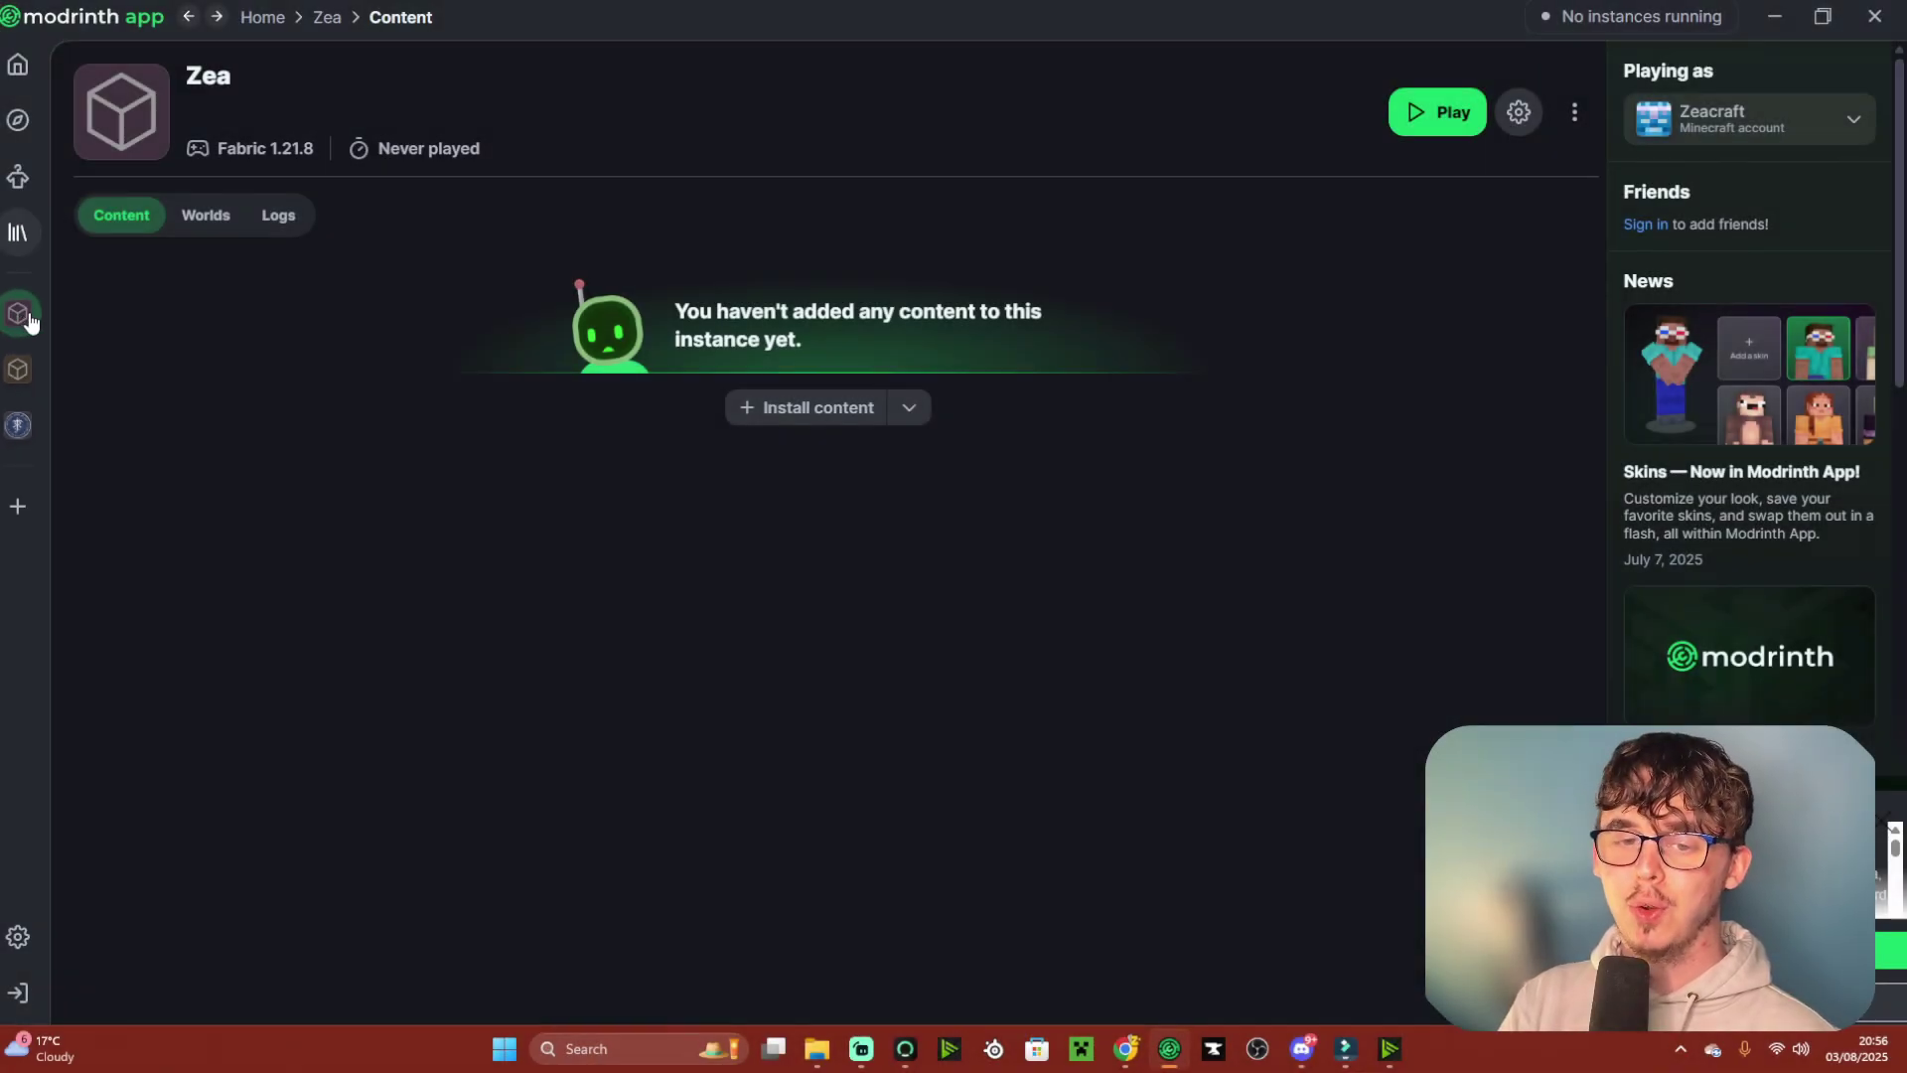
click(824, 415)
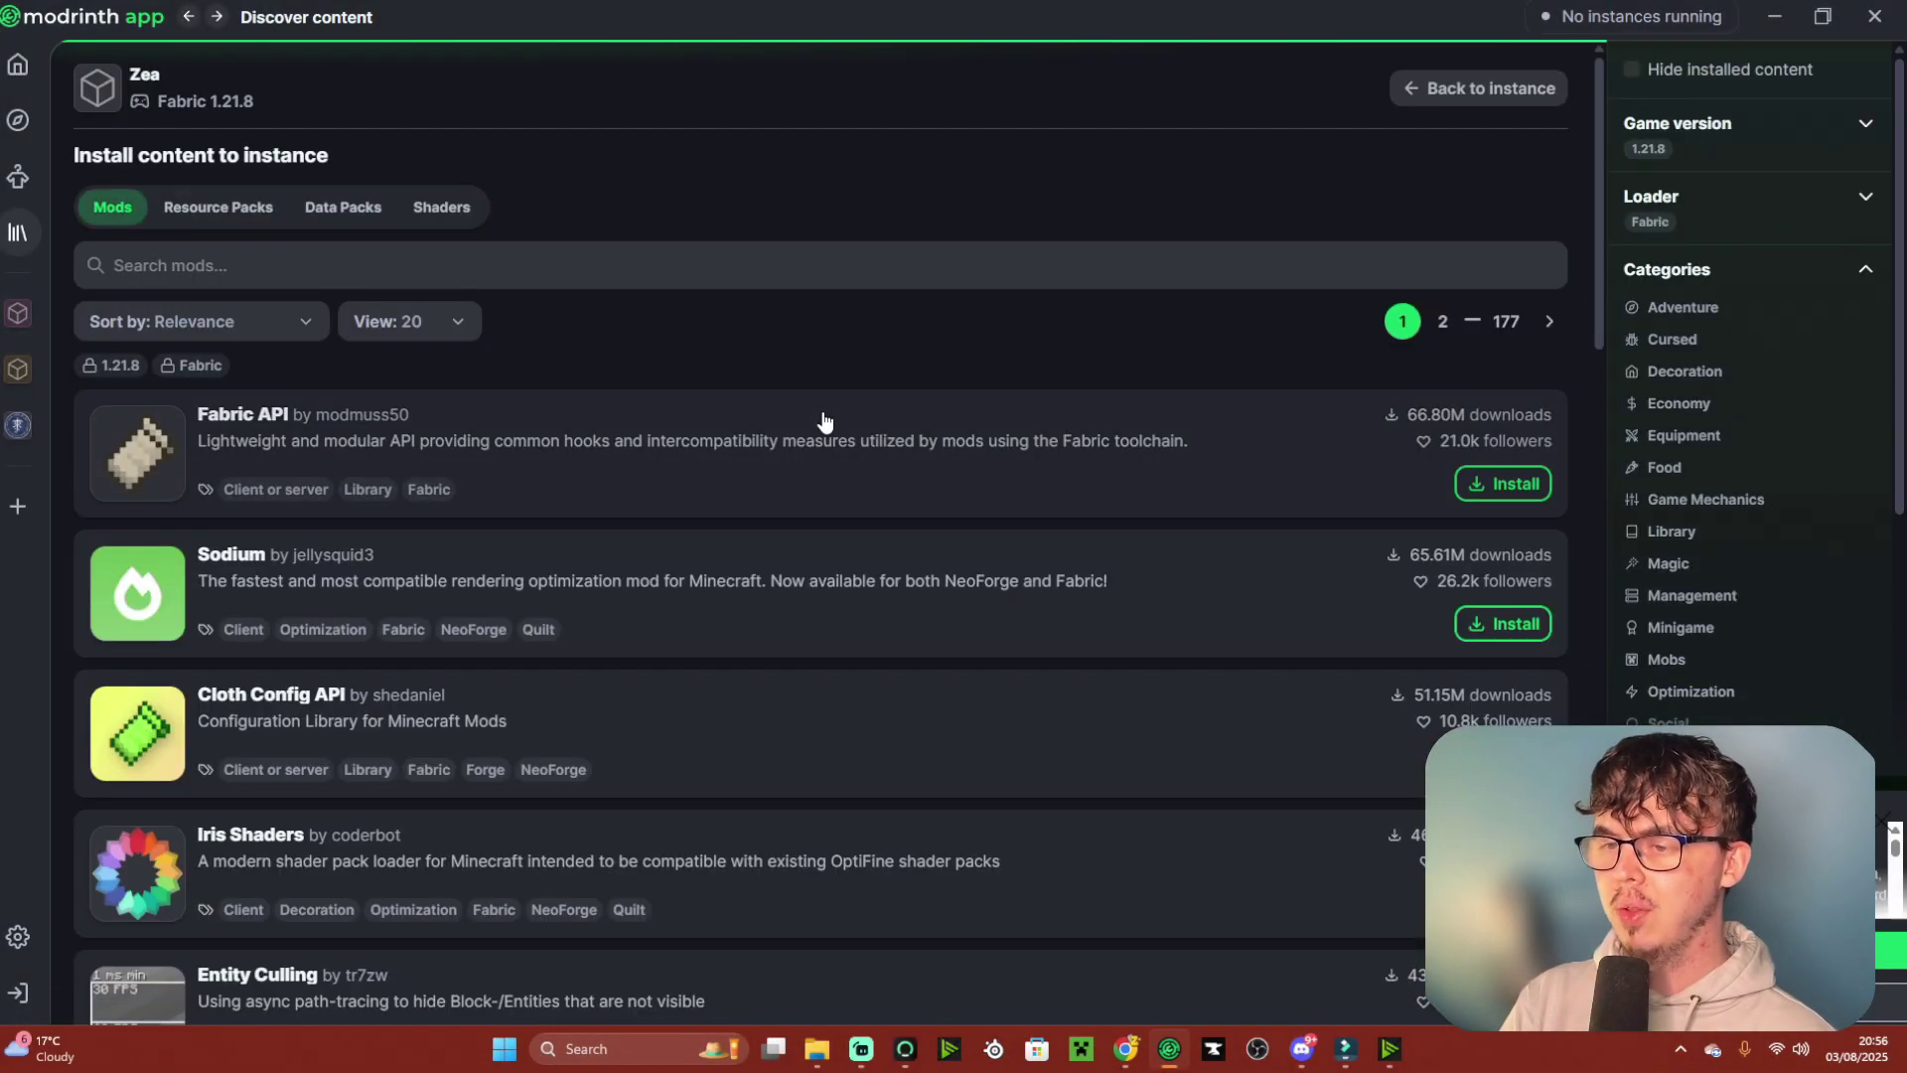
scroll(848, 464, down, 4)
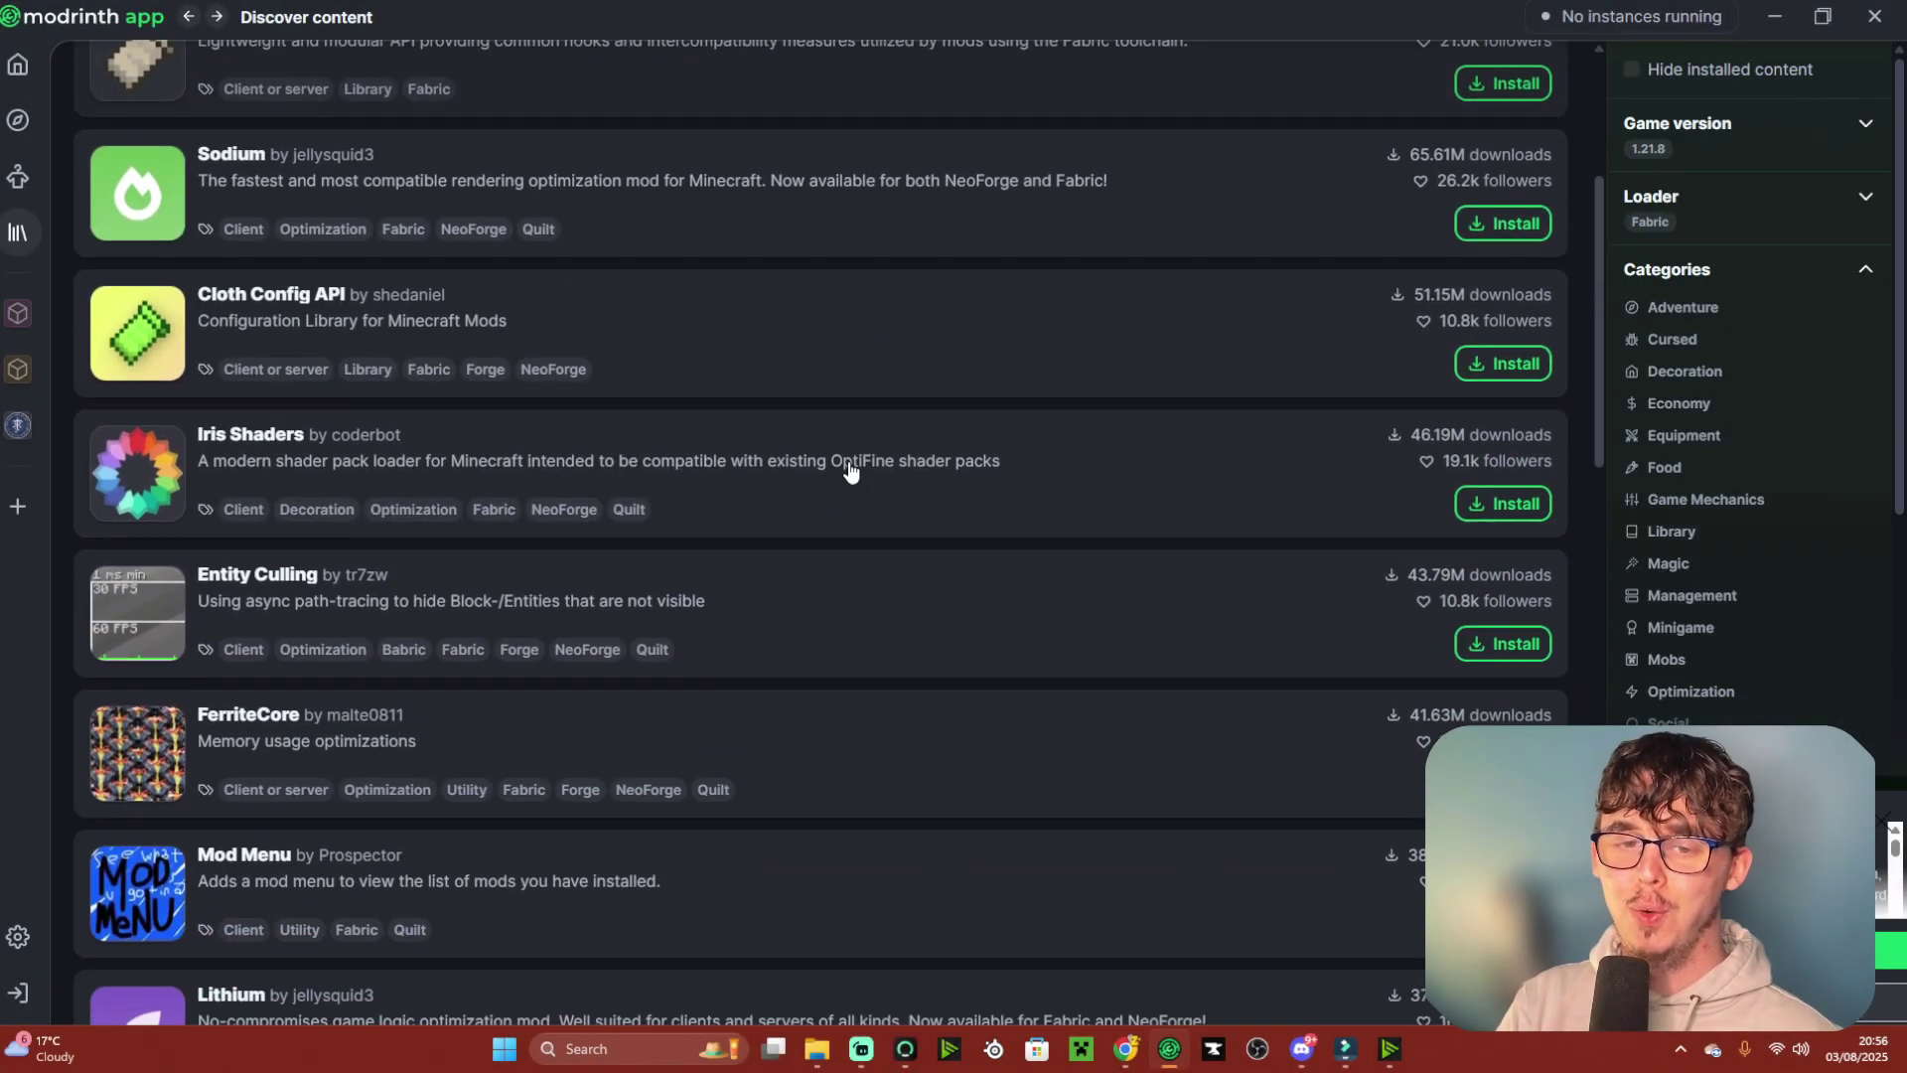
scroll(849, 472, down, 6)
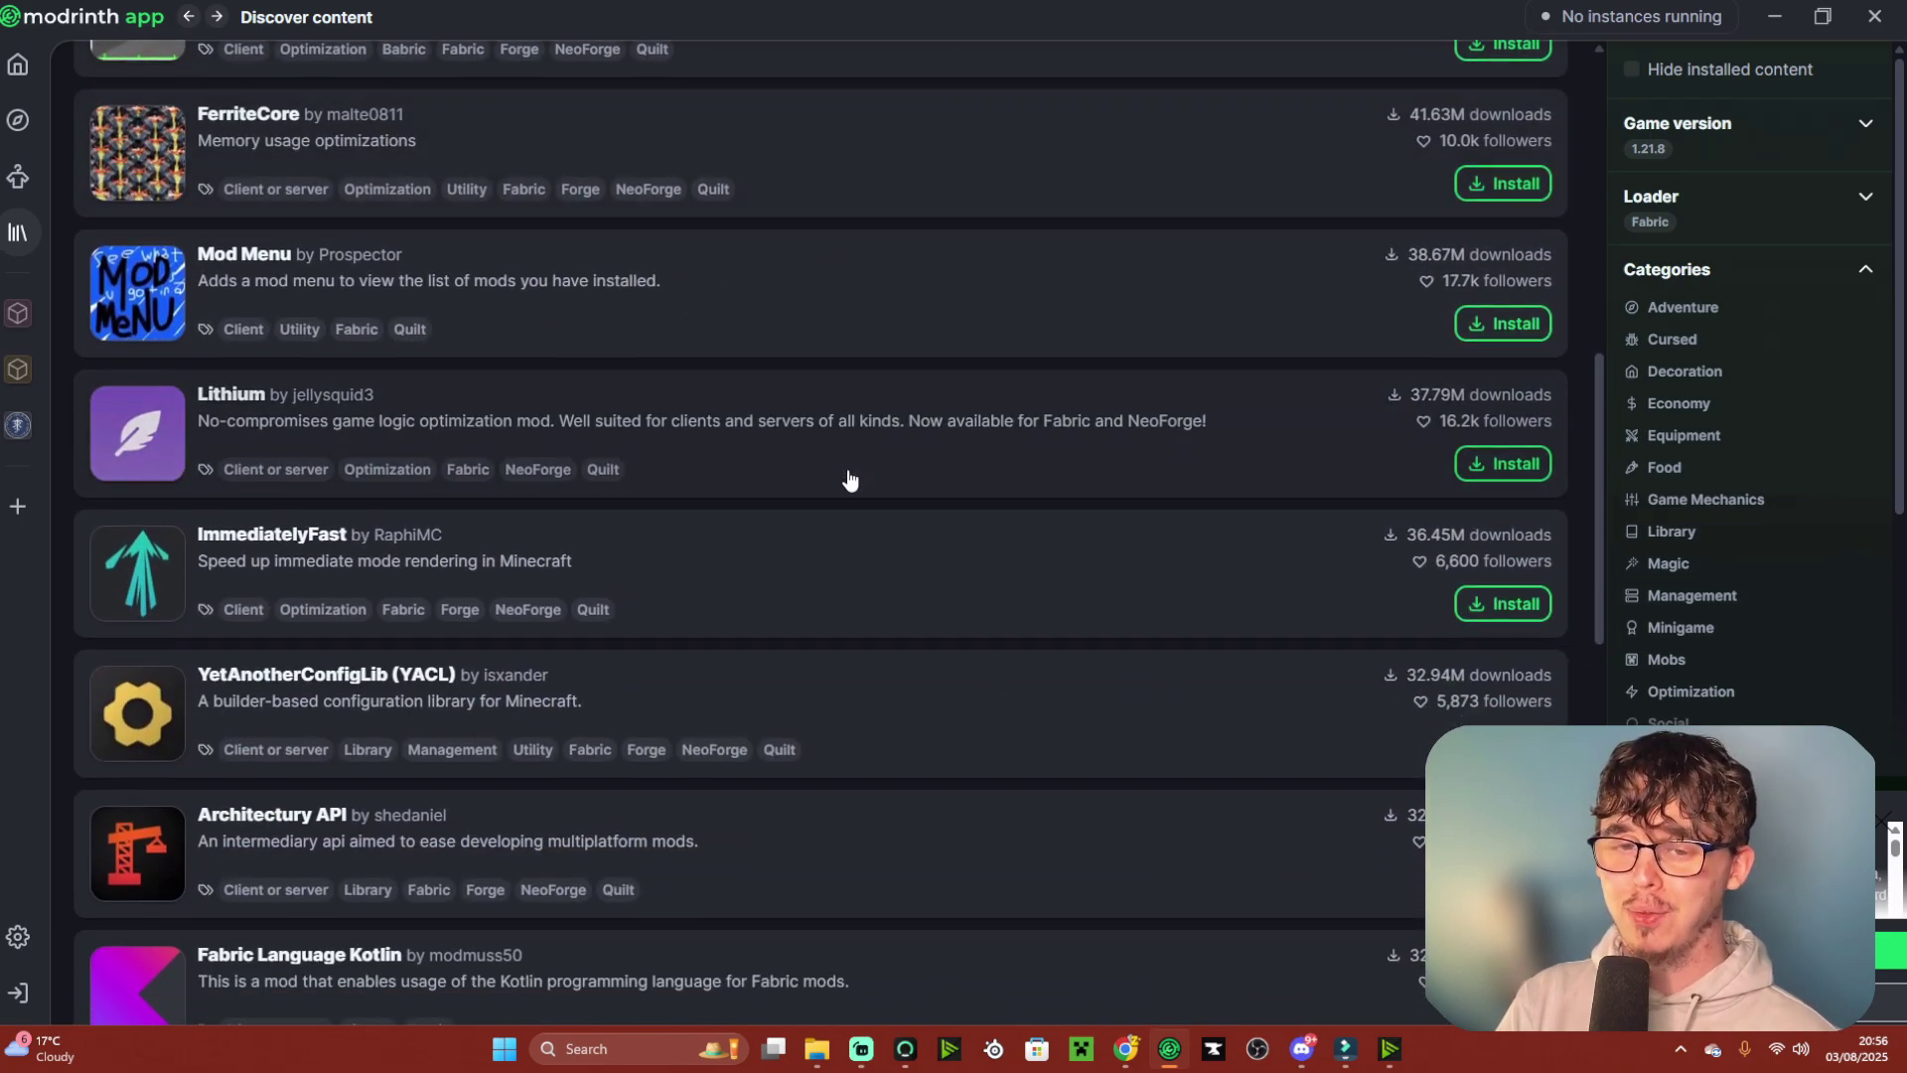
scroll(848, 477, up, 10)
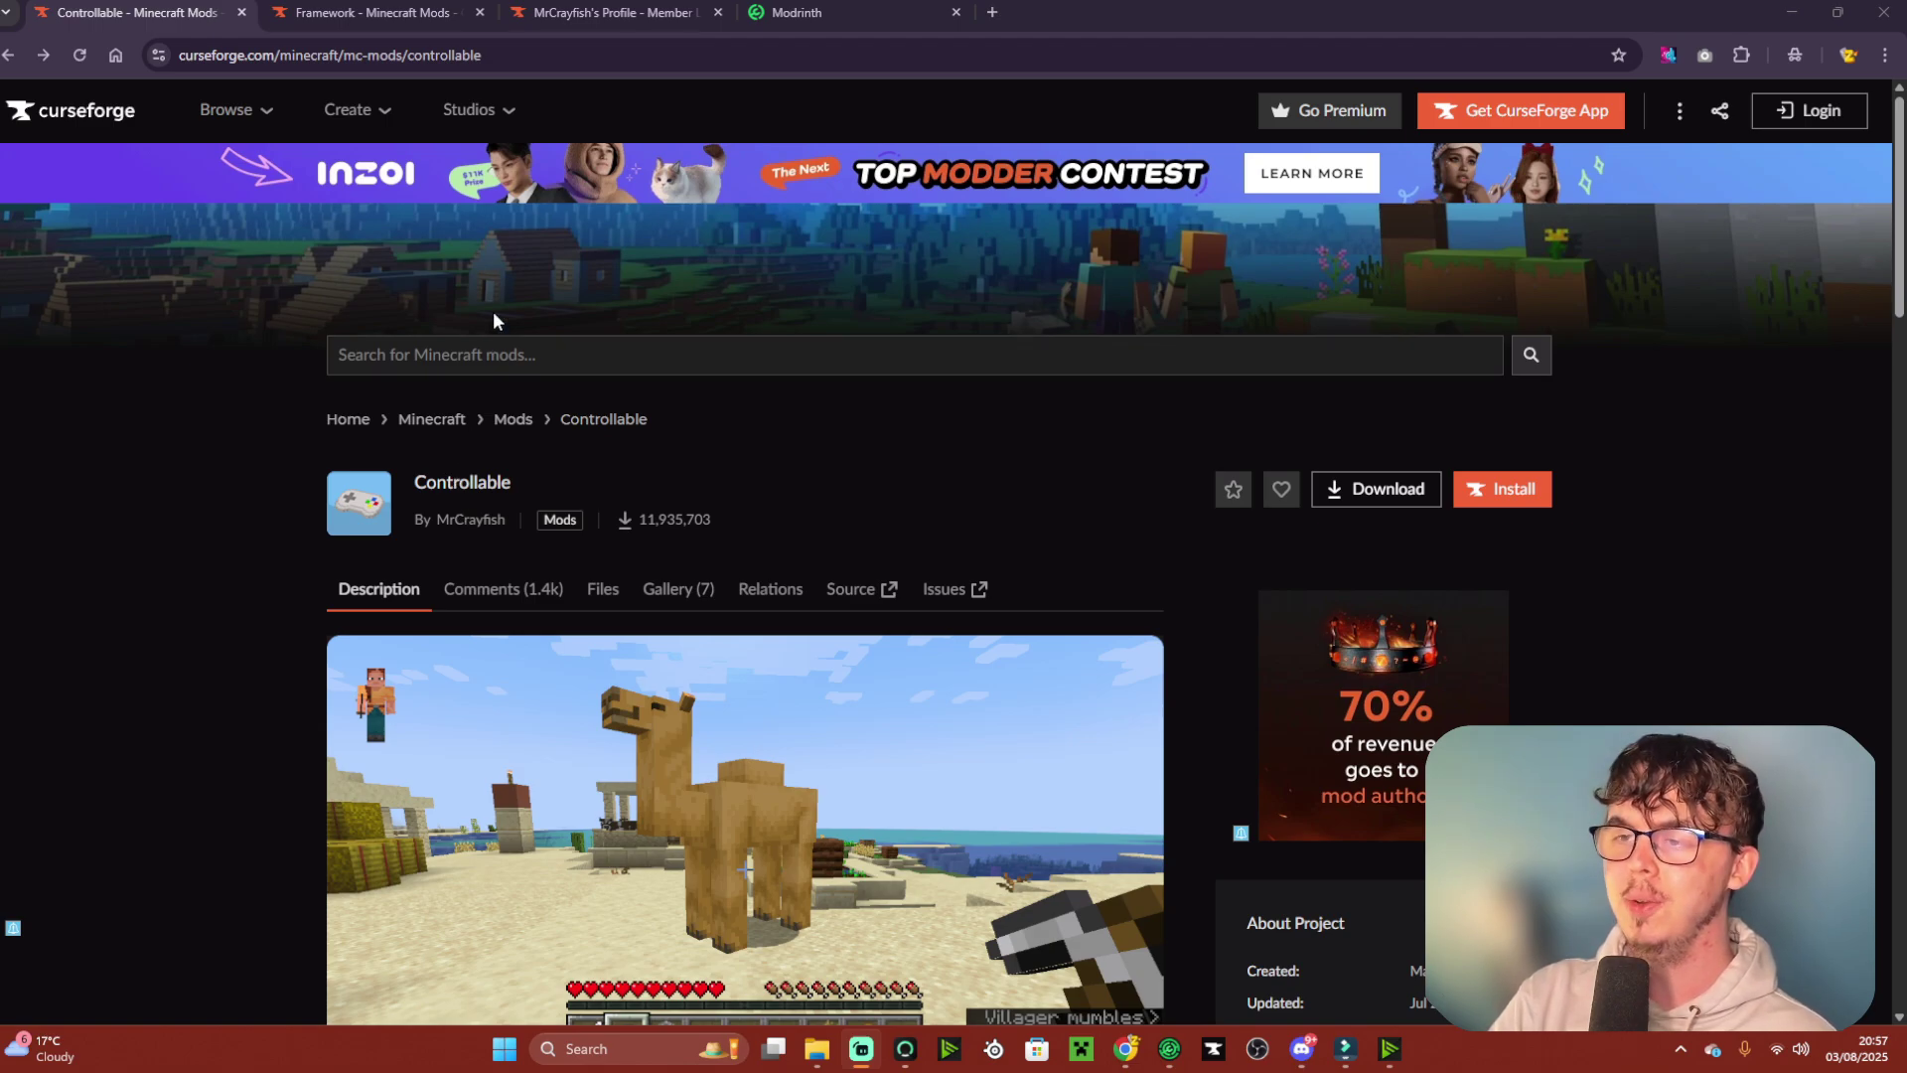
- In the browser, view the mod author's CurseForge projects, then open the file list of the Controllable mod
click(567, 4)
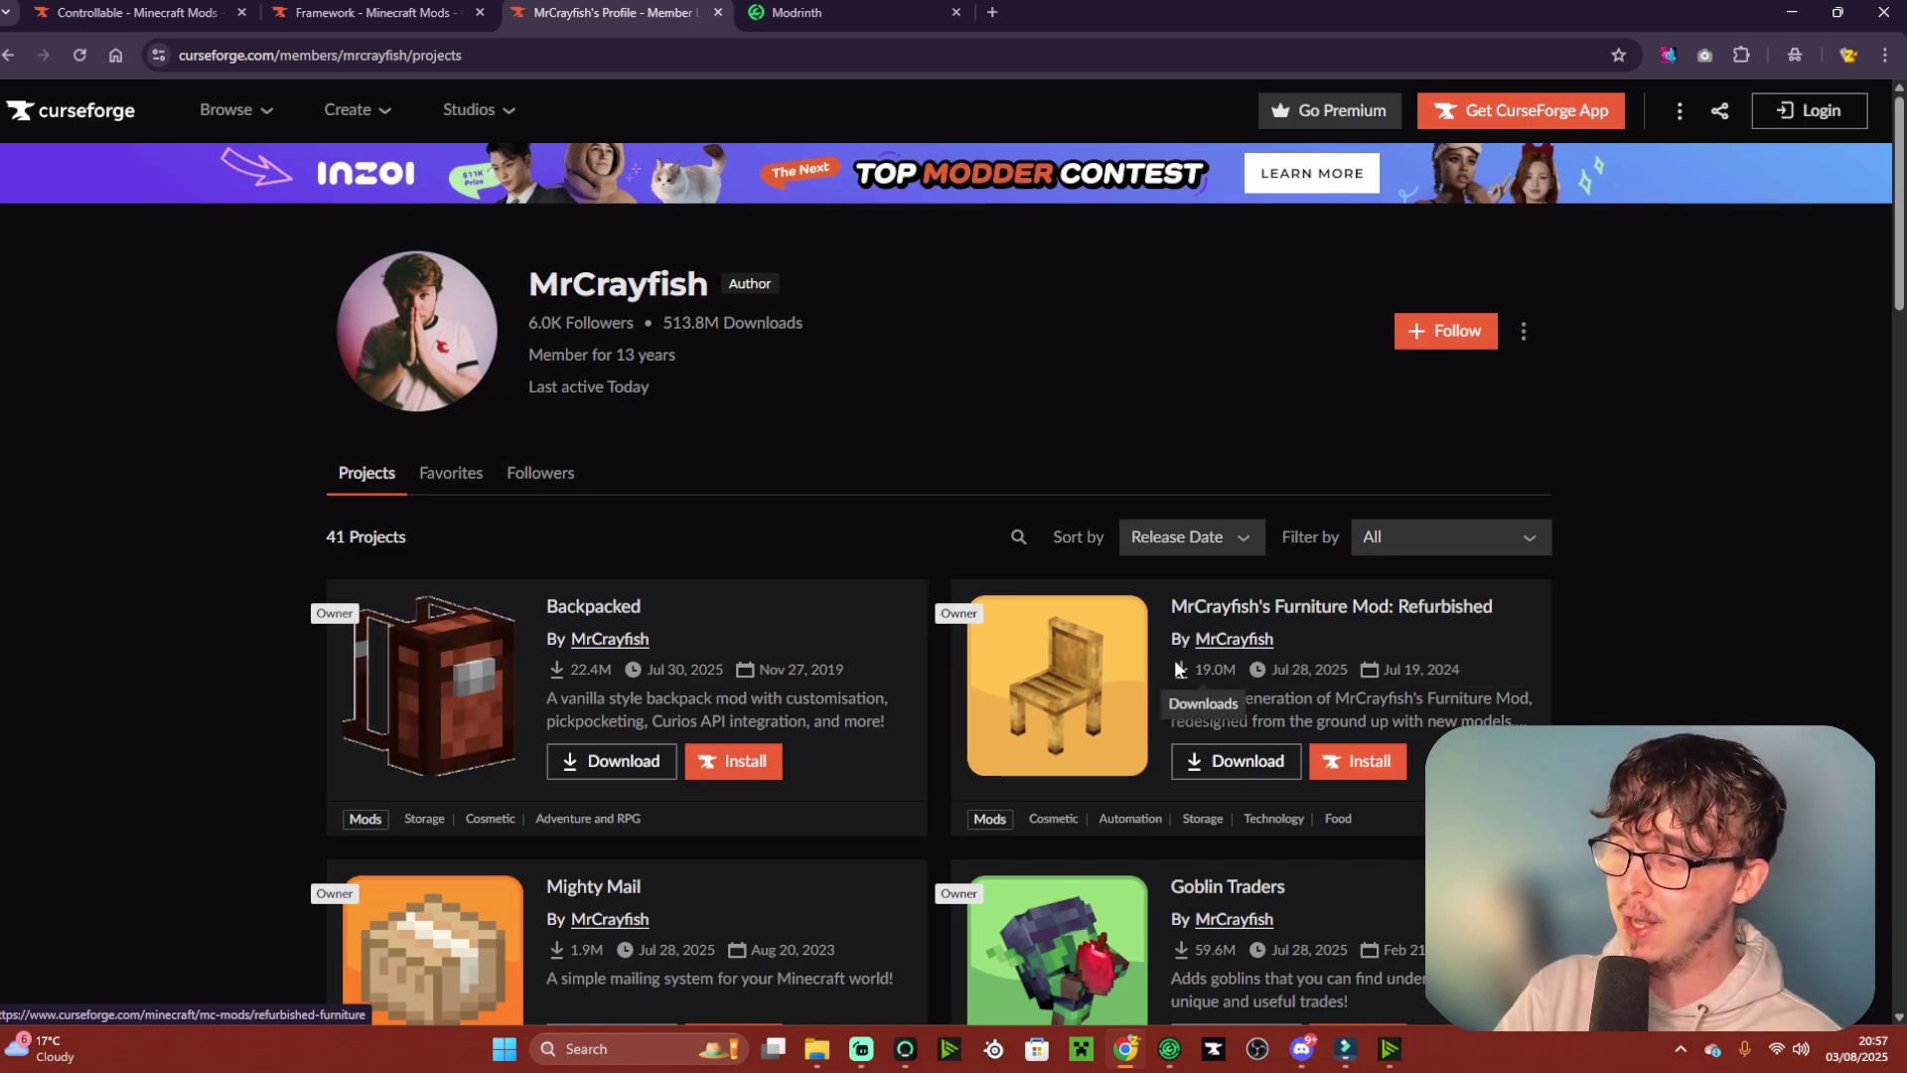
click(139, 12)
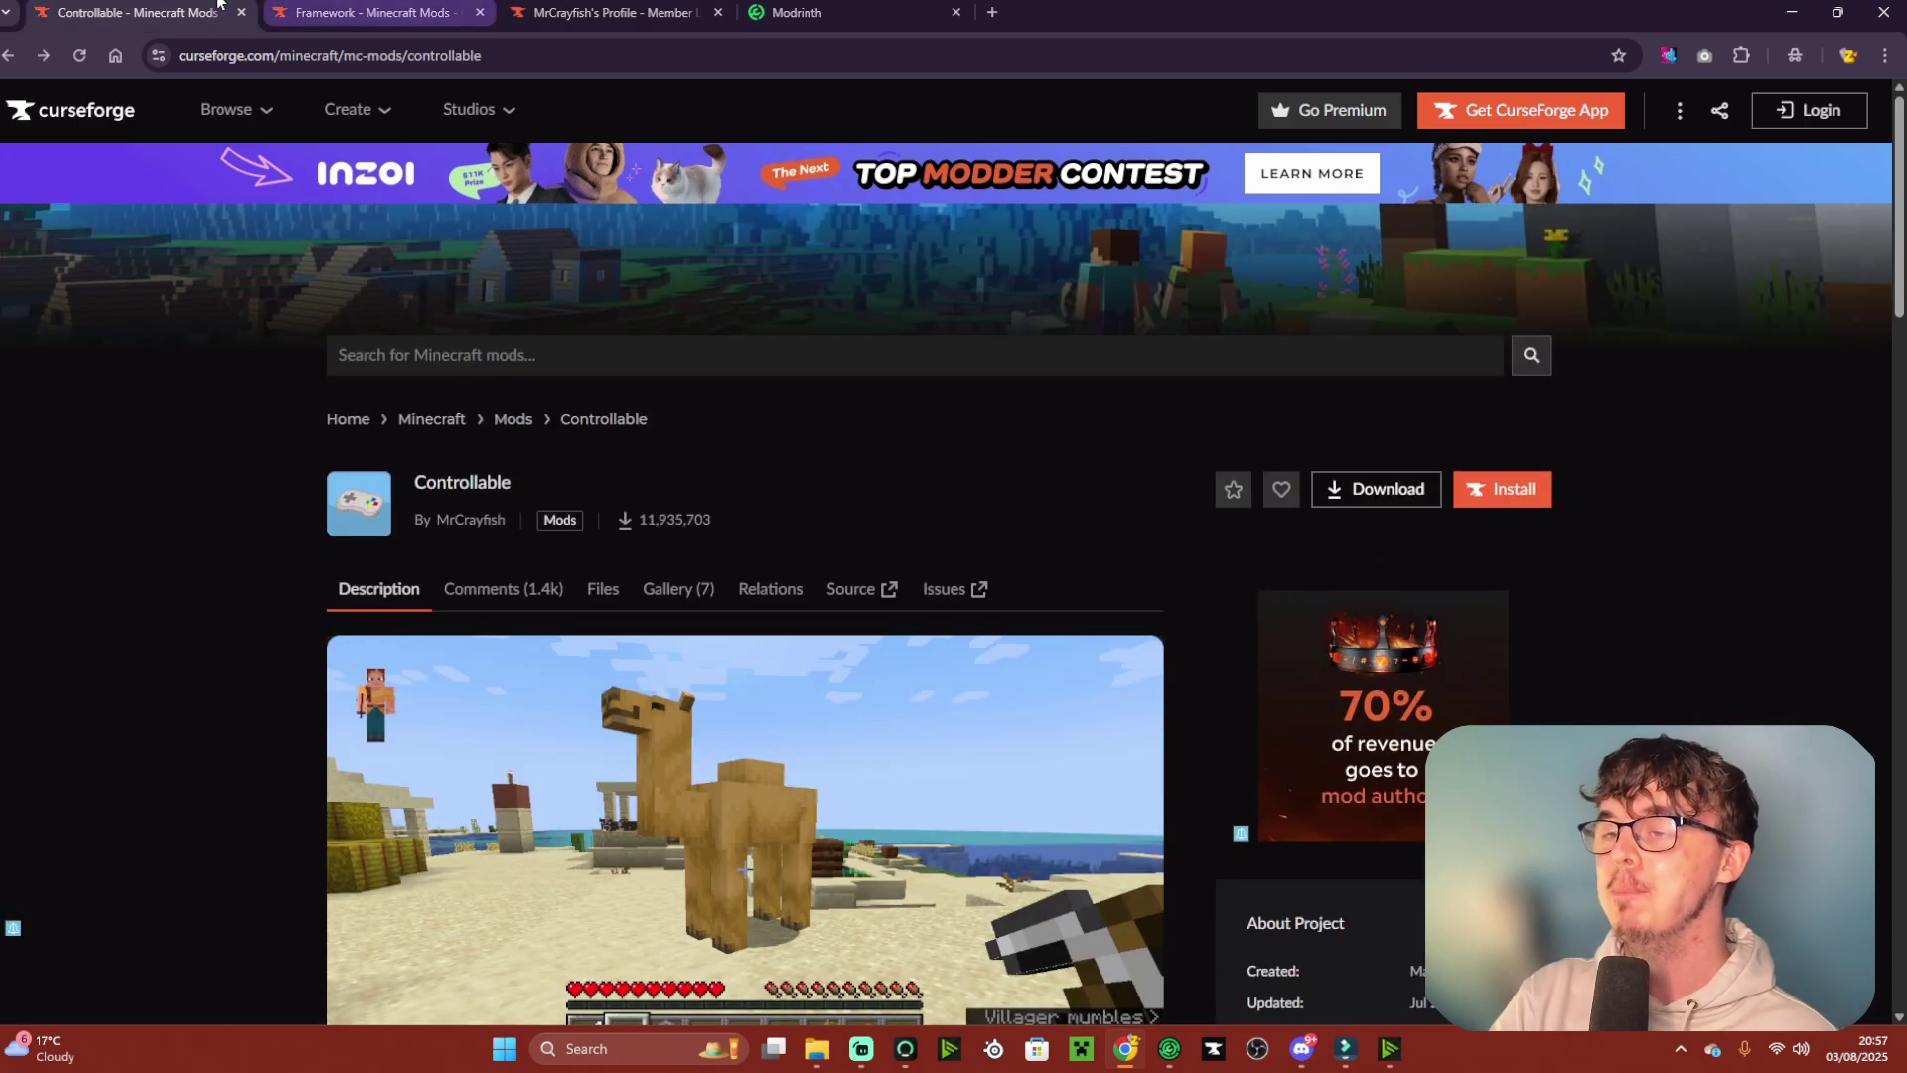
scroll(564, 532, down, 1)
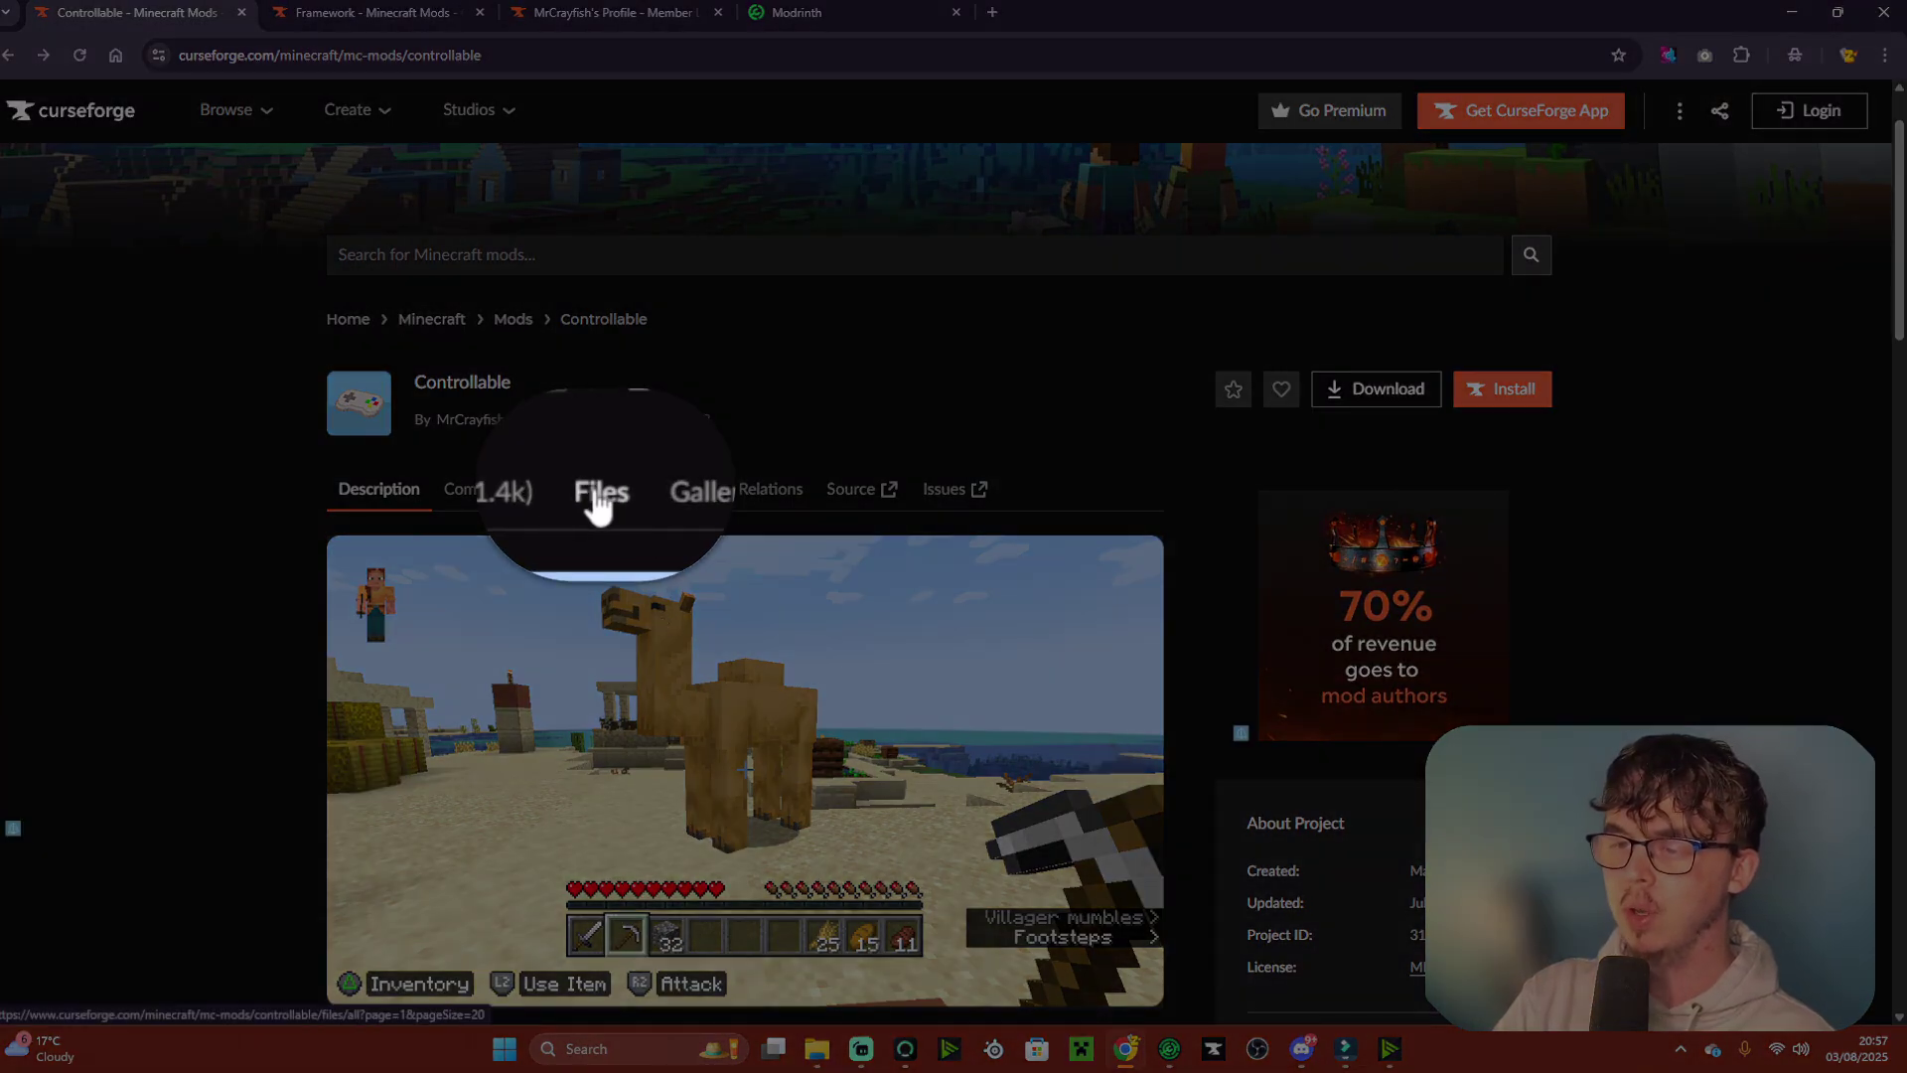
click(599, 490)
- Examine the Controllable file list for the supported game versions and mod loaders
scroll(596, 596, down, 2)
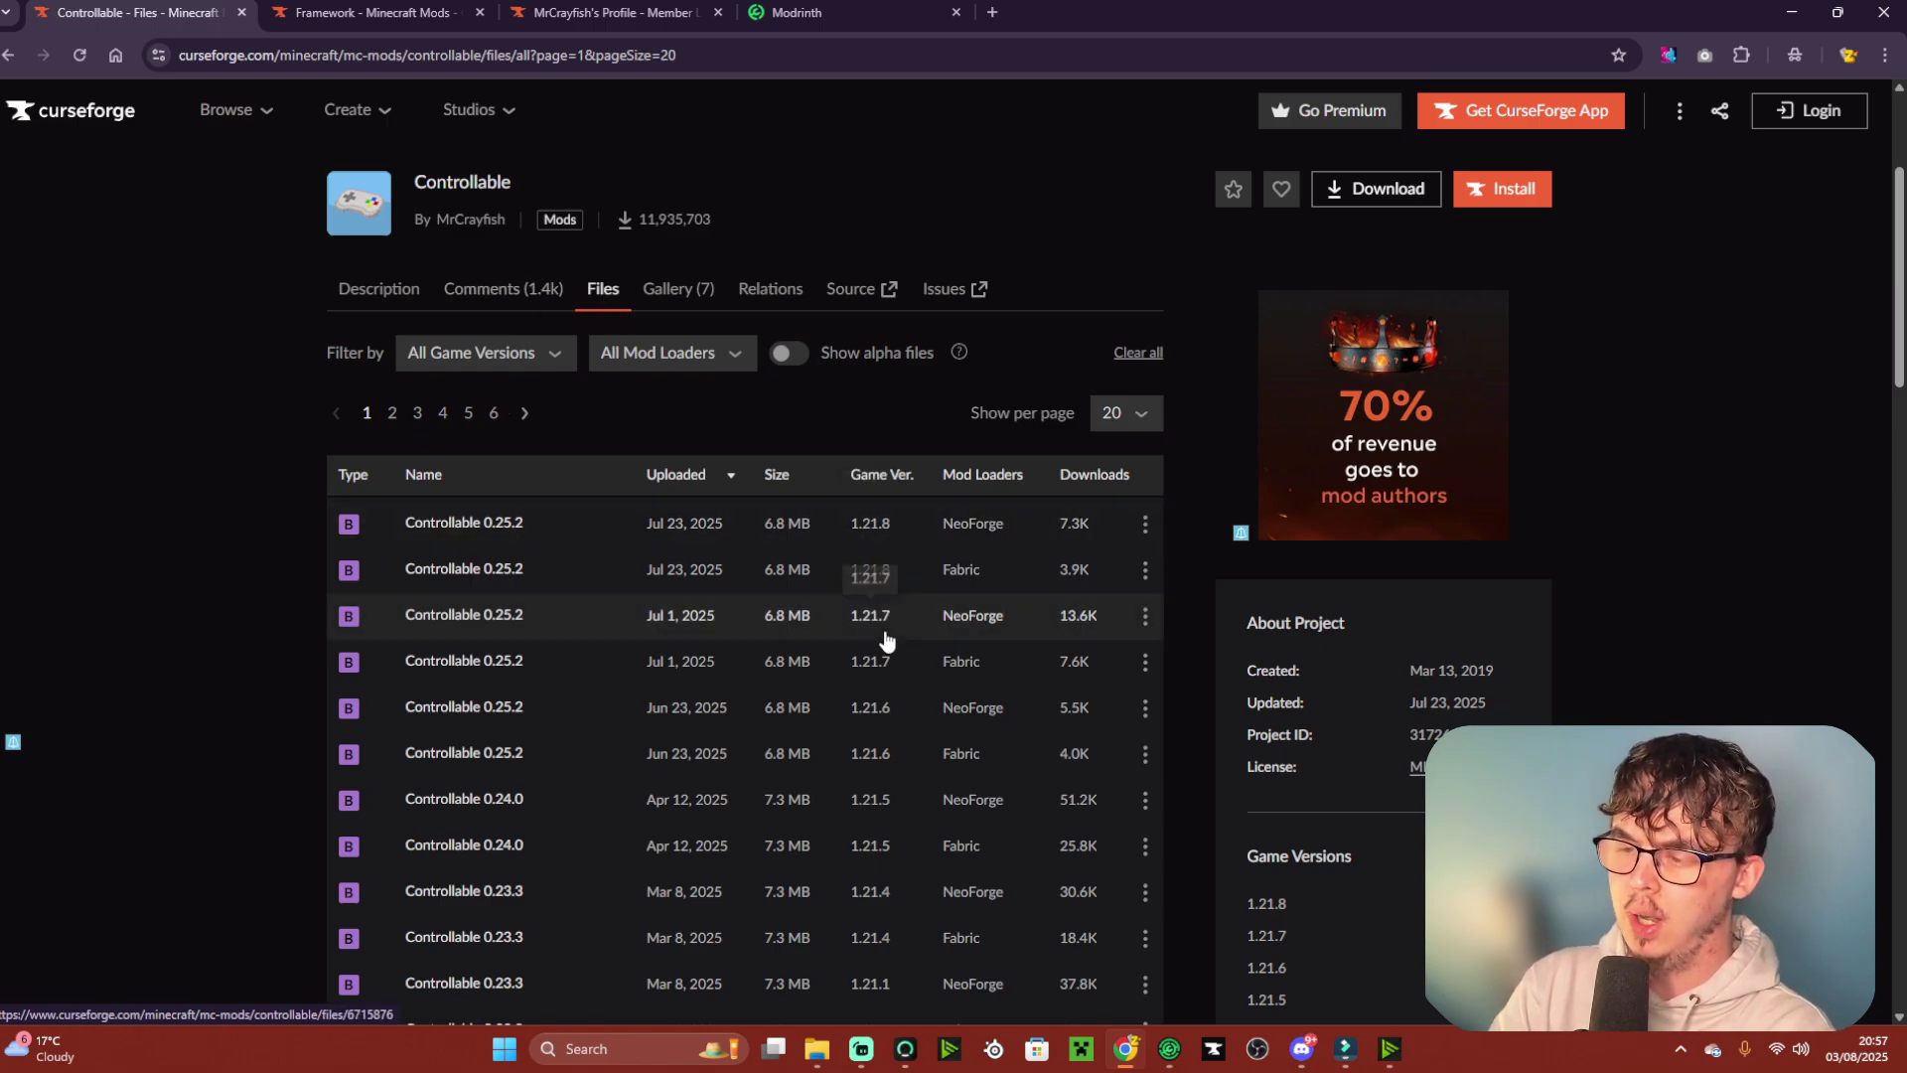
scroll(887, 641, down, 2)
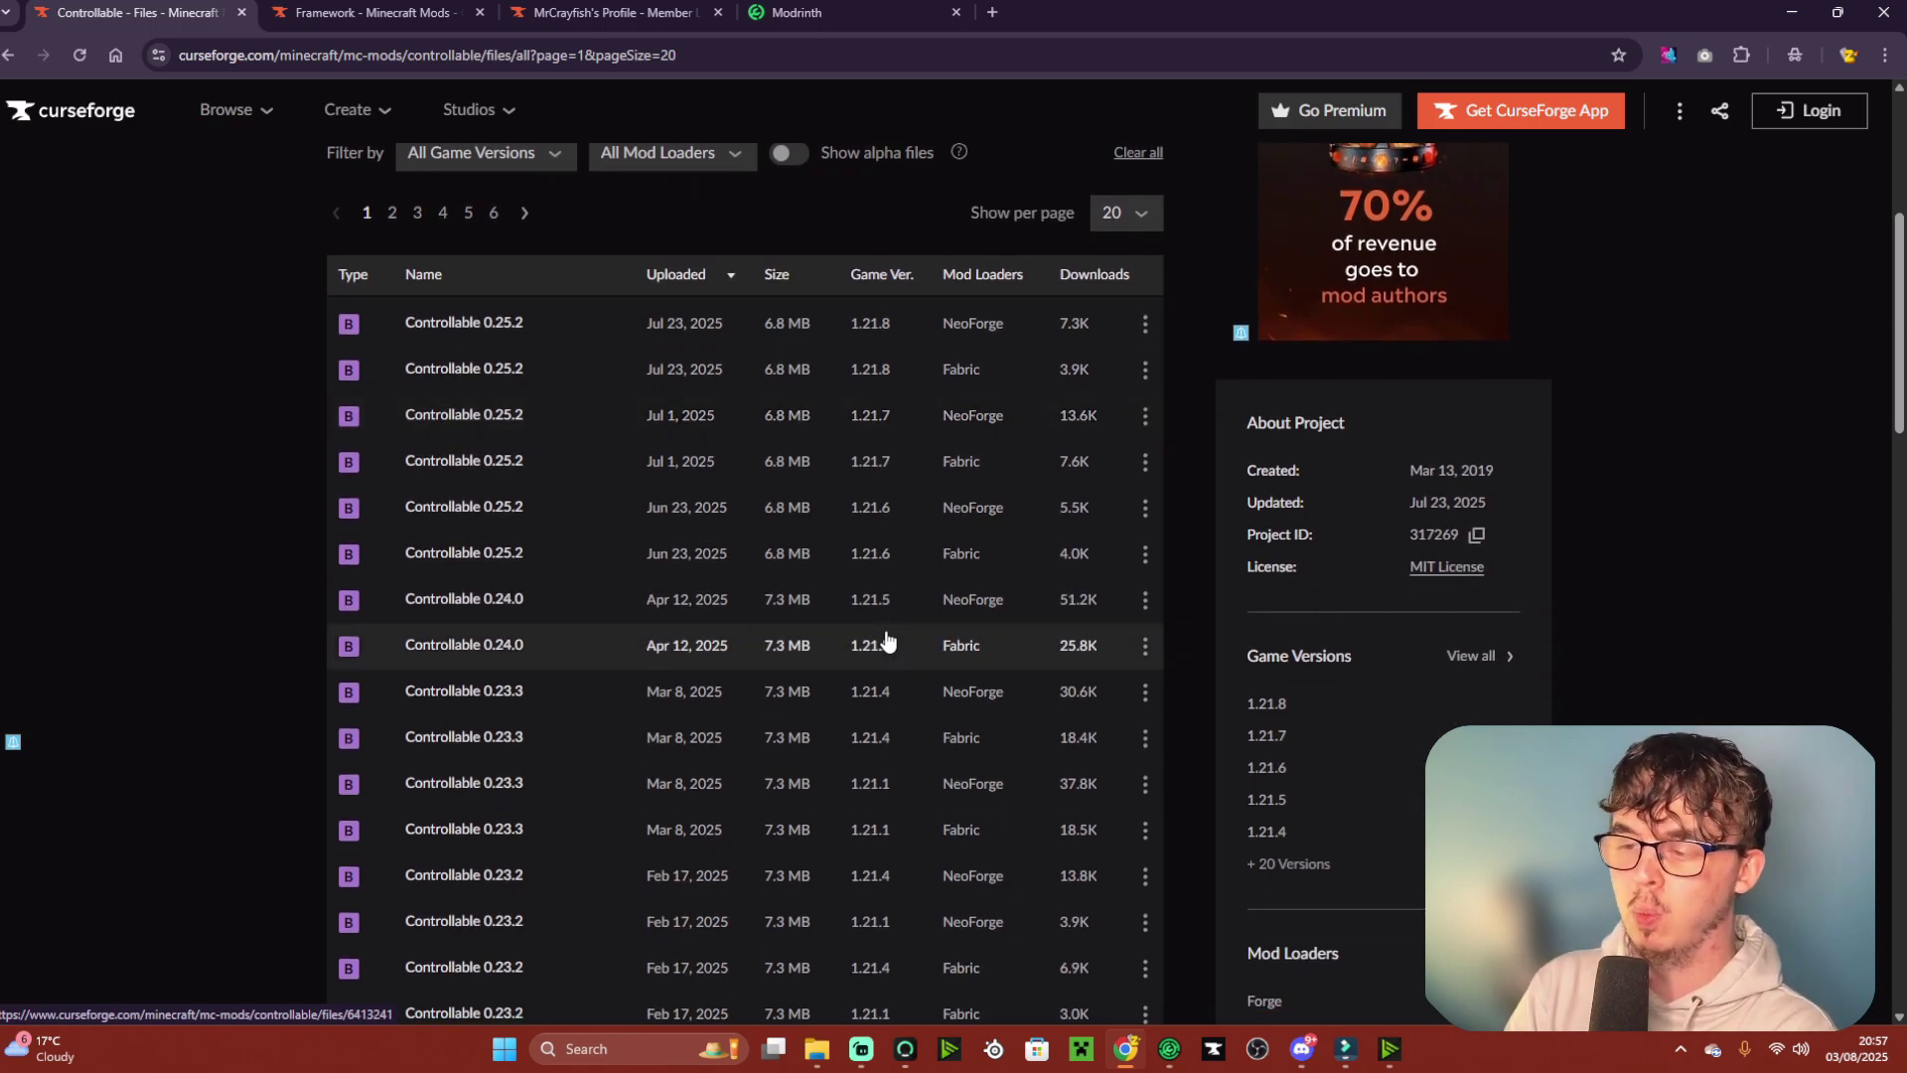
scroll(886, 641, down, 2)
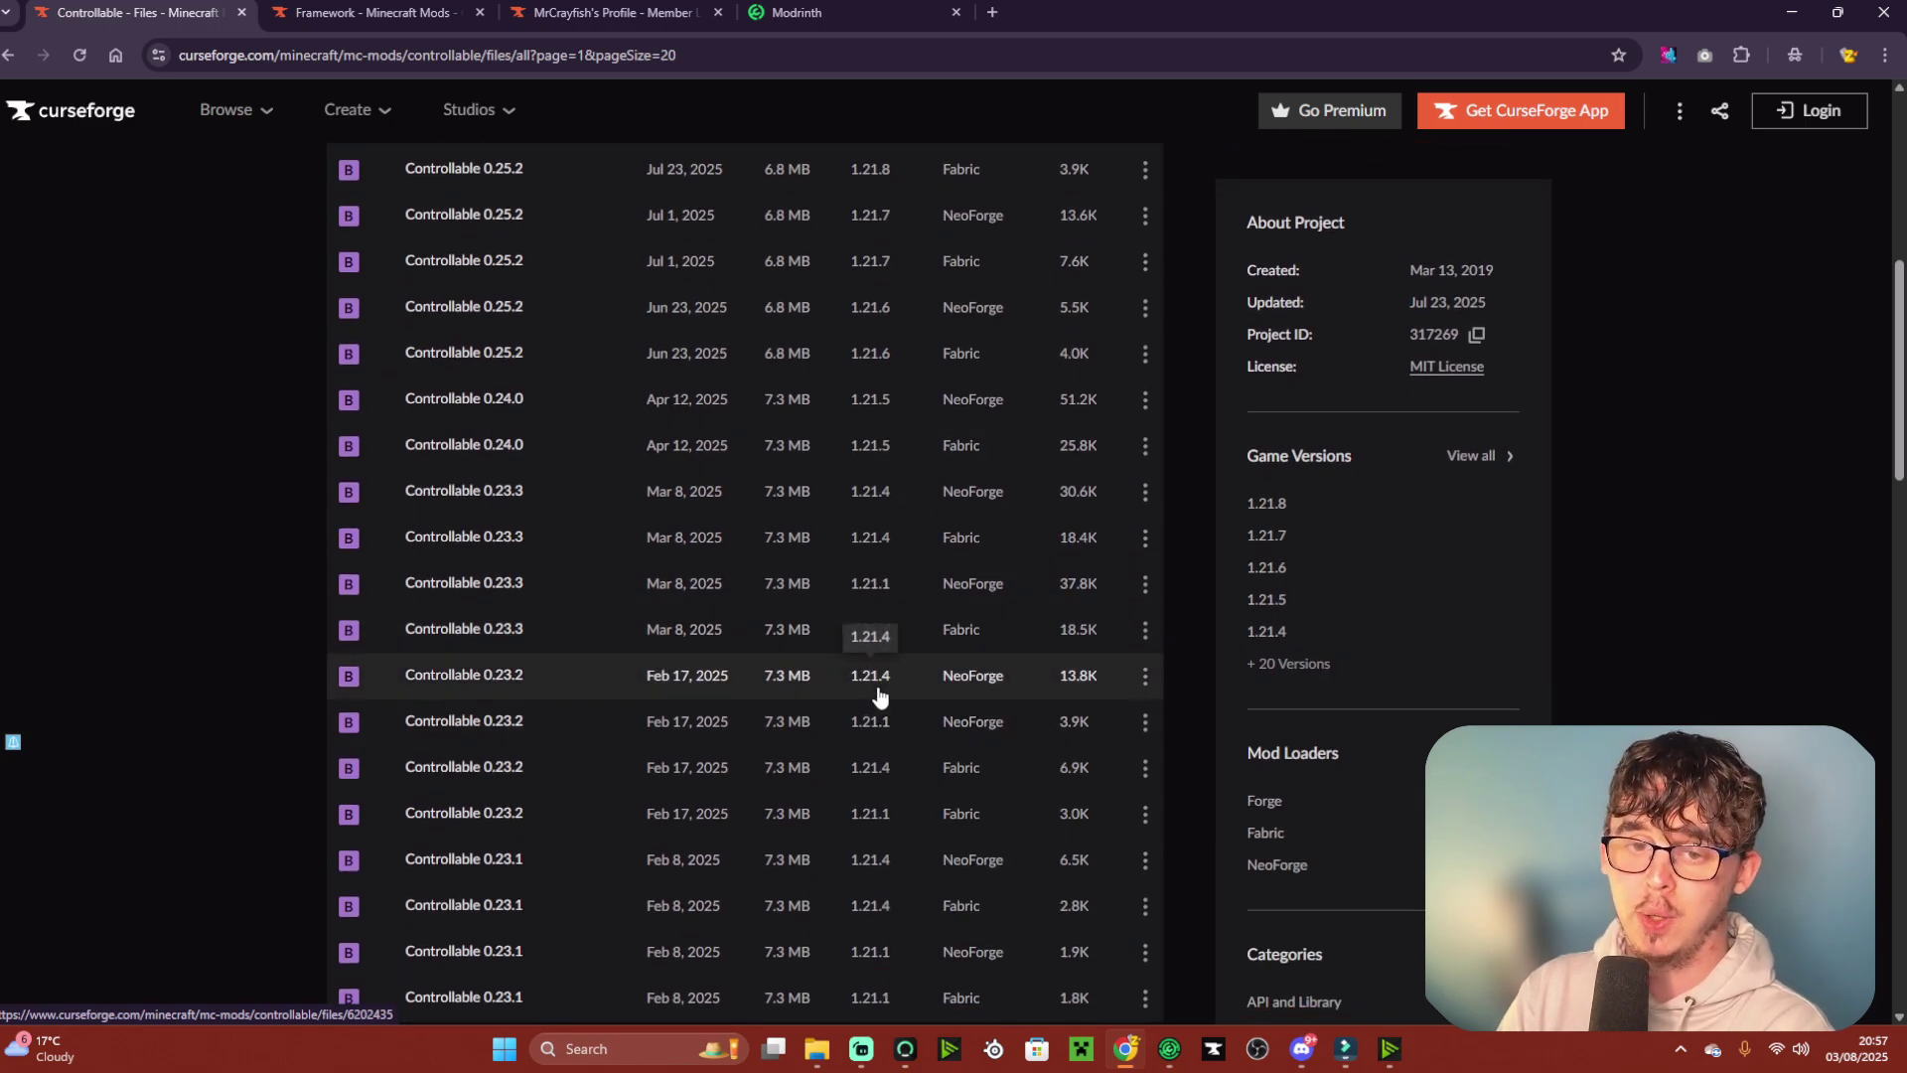
scroll(878, 690, down, 5)
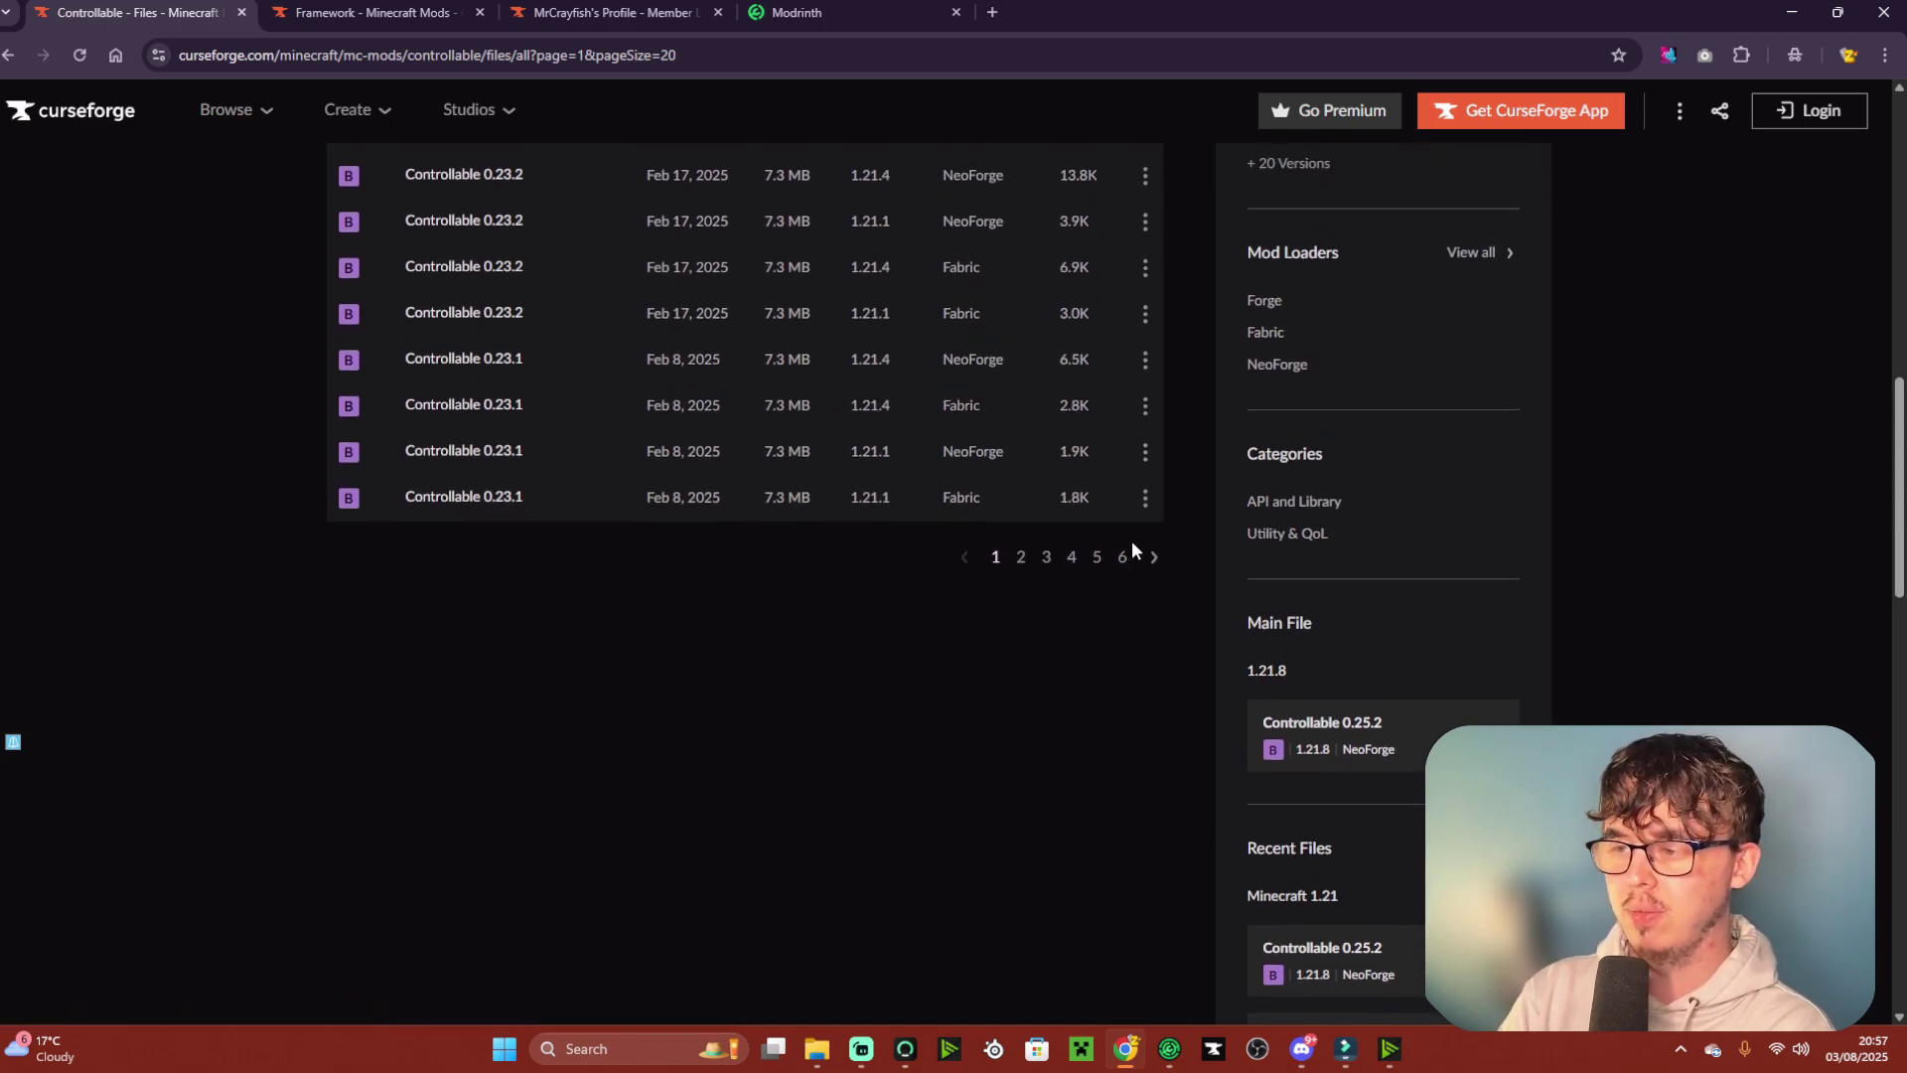
scroll(1013, 722, up, 5)
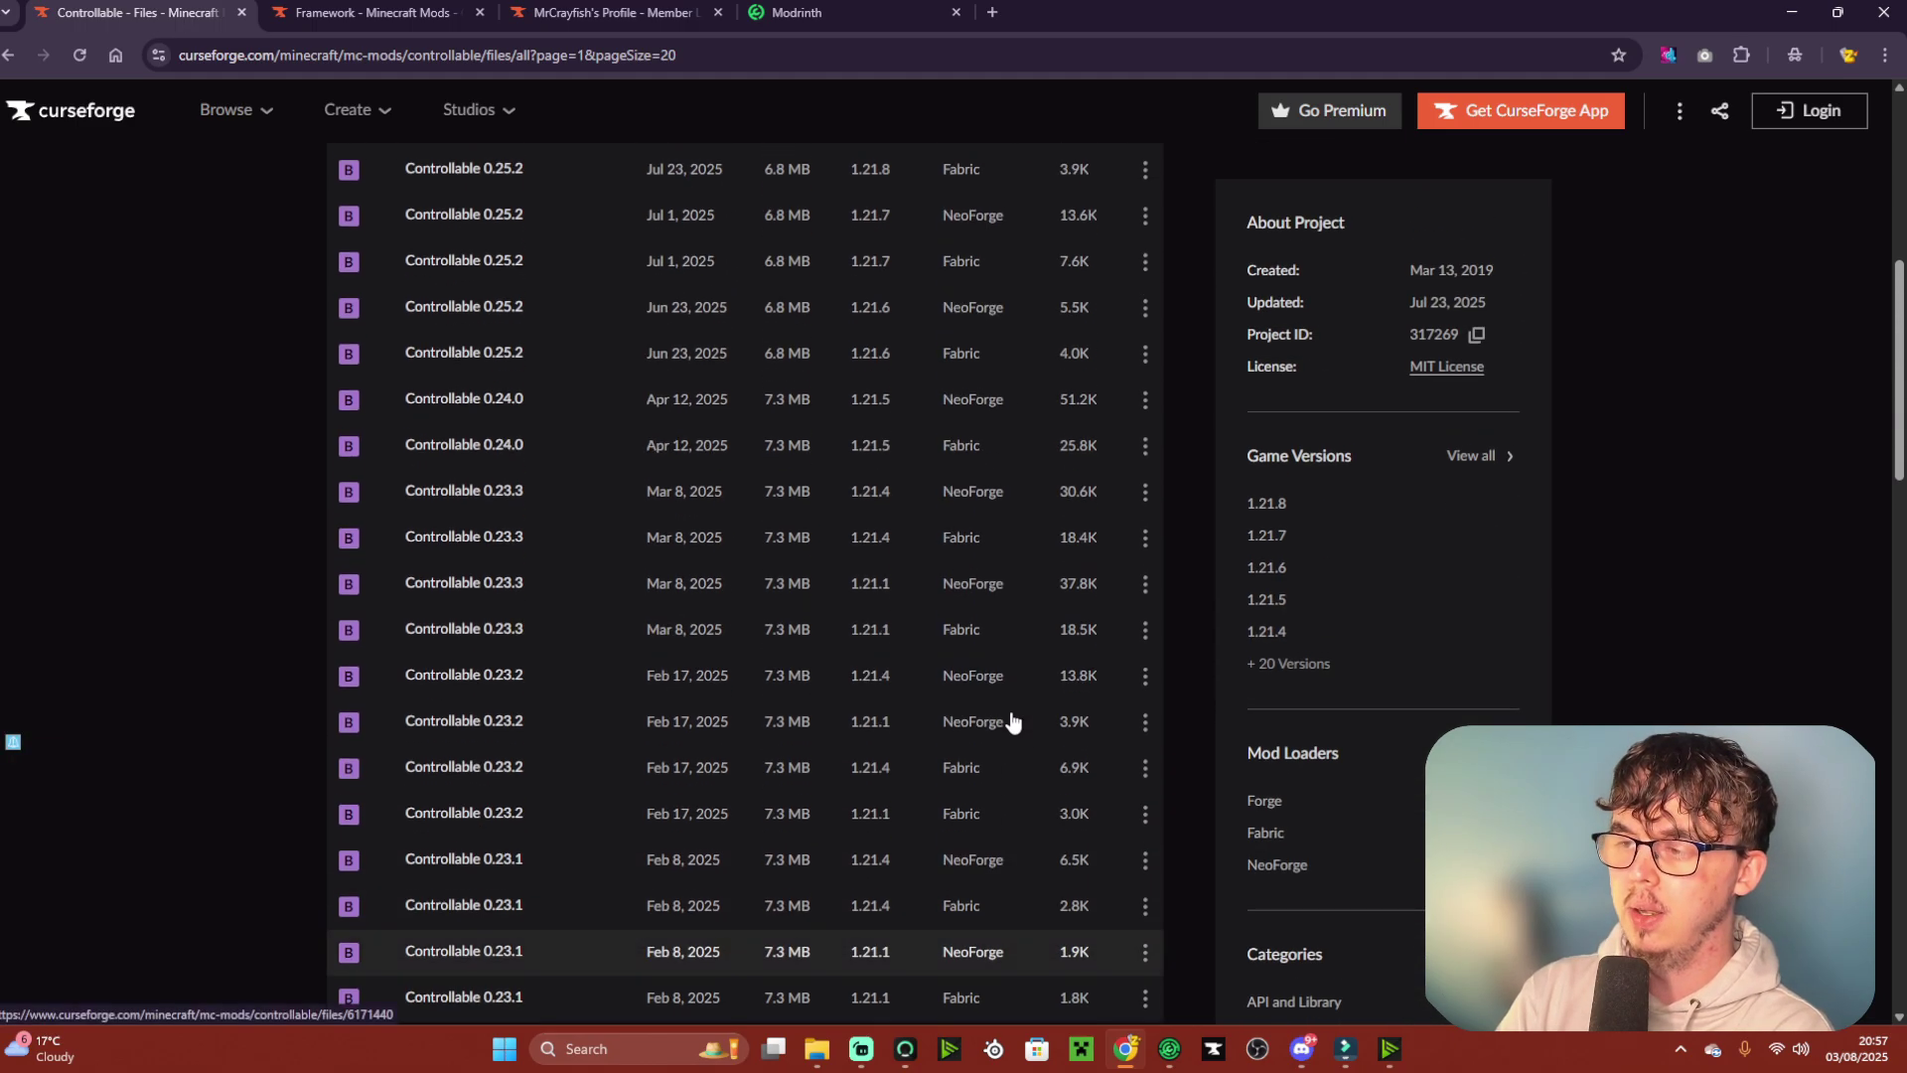
scroll(1012, 722, up, 3)
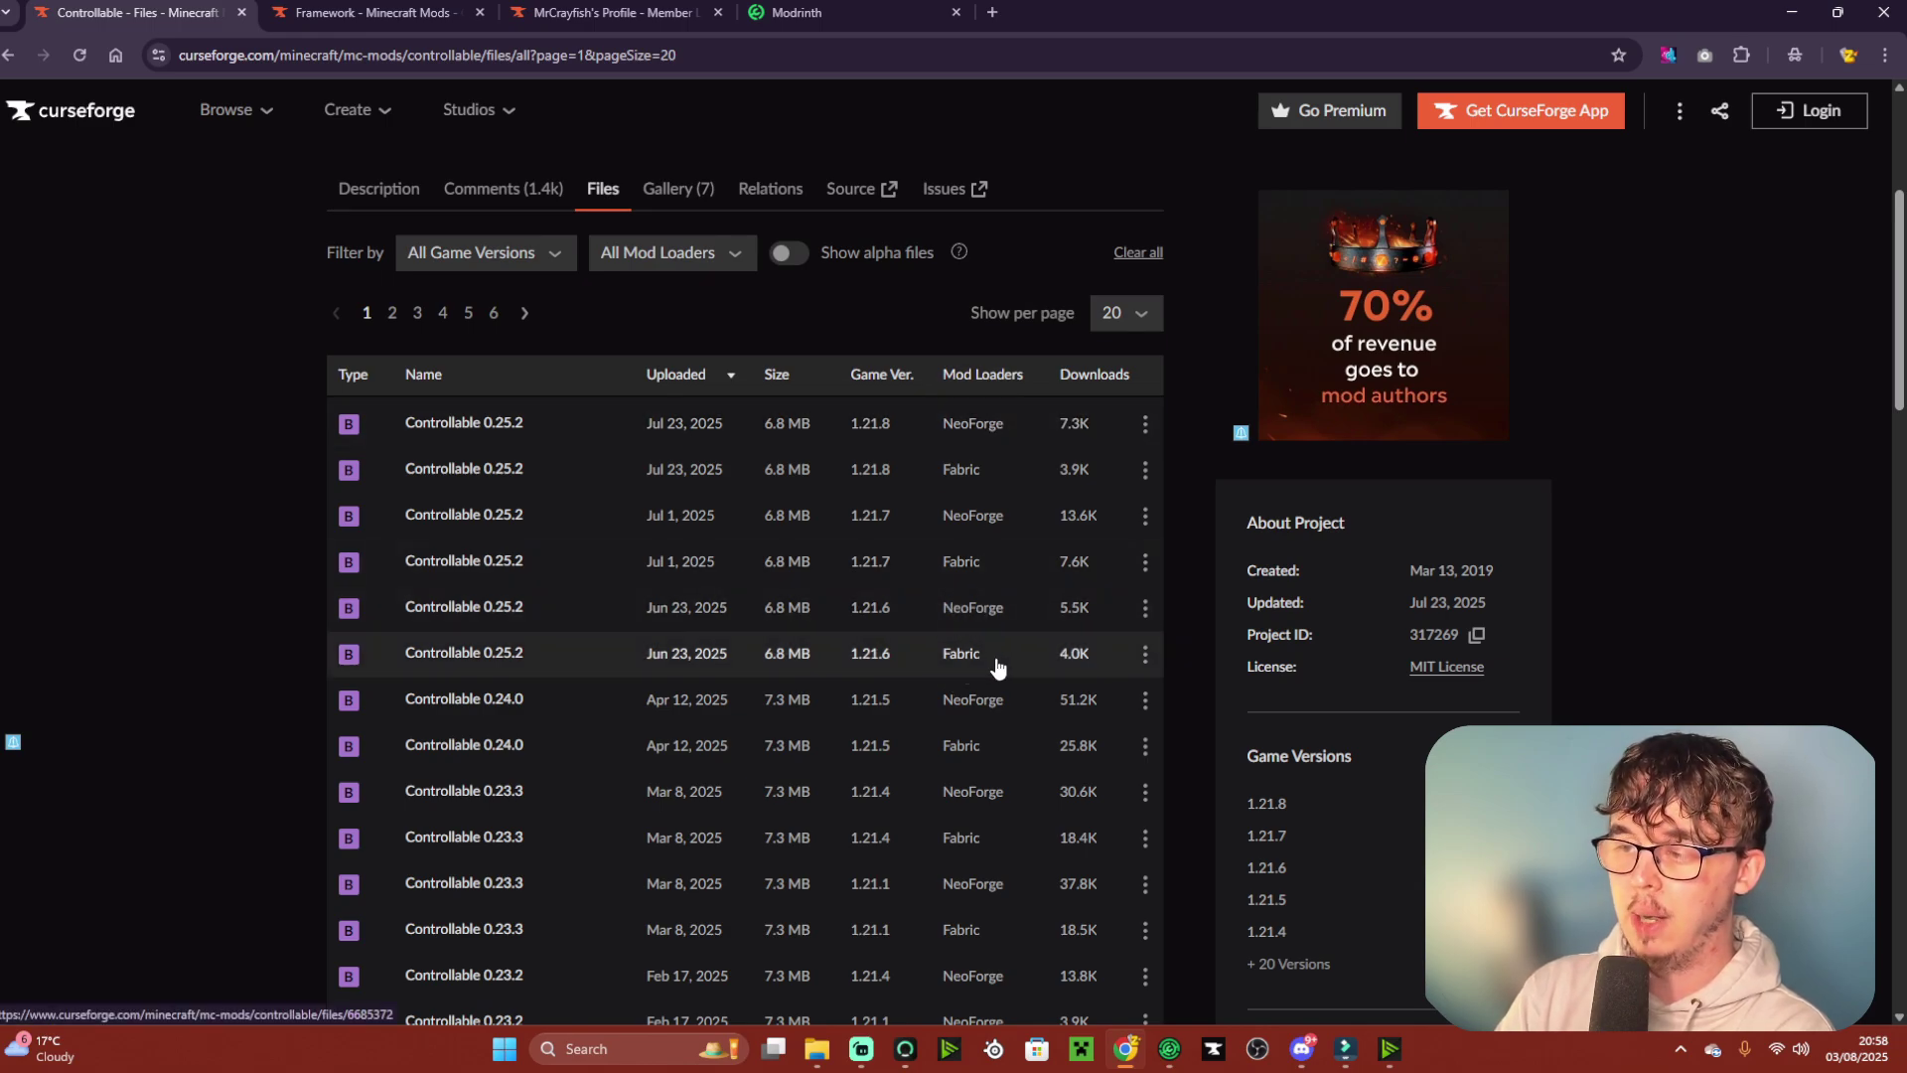
mouse_move(961, 644)
mouse_down()
mouse_move(935, 657)
mouse_move(969, 663)
mouse_up()
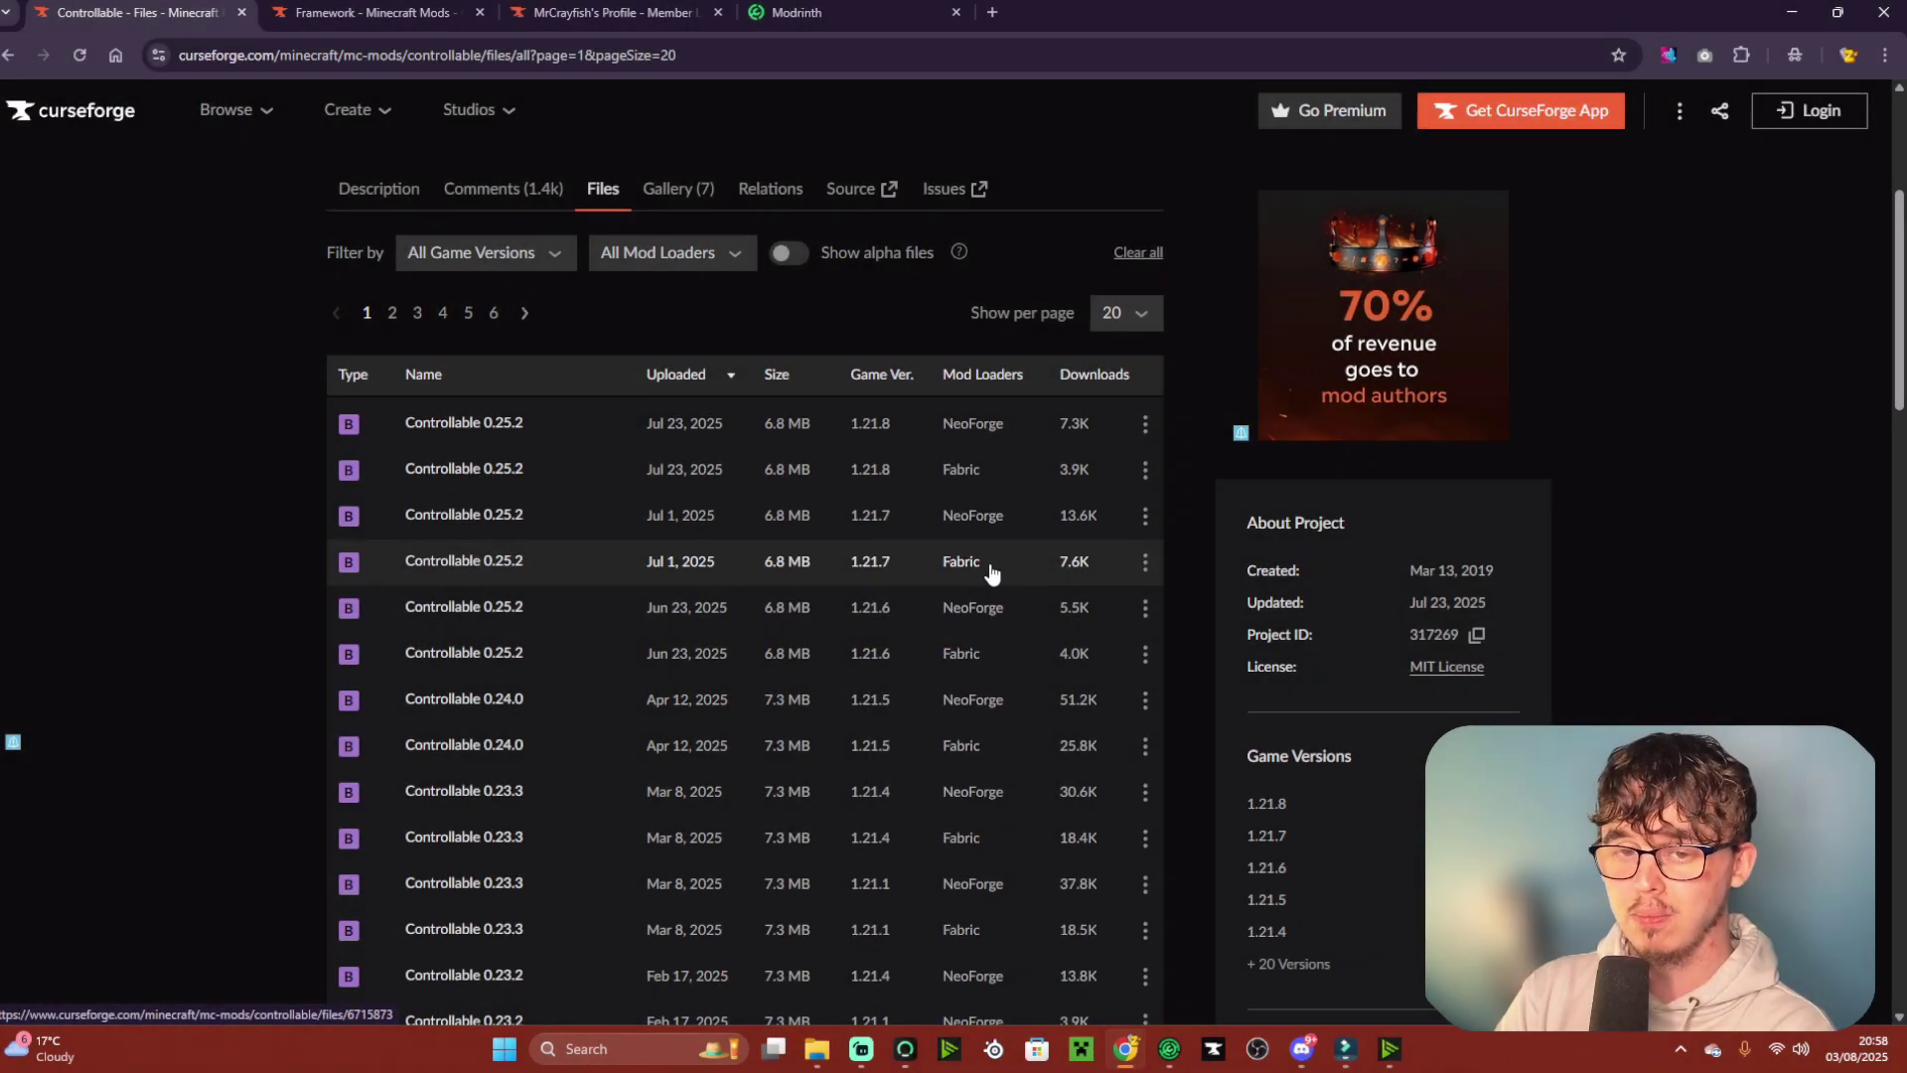
scroll(993, 606, down, 1)
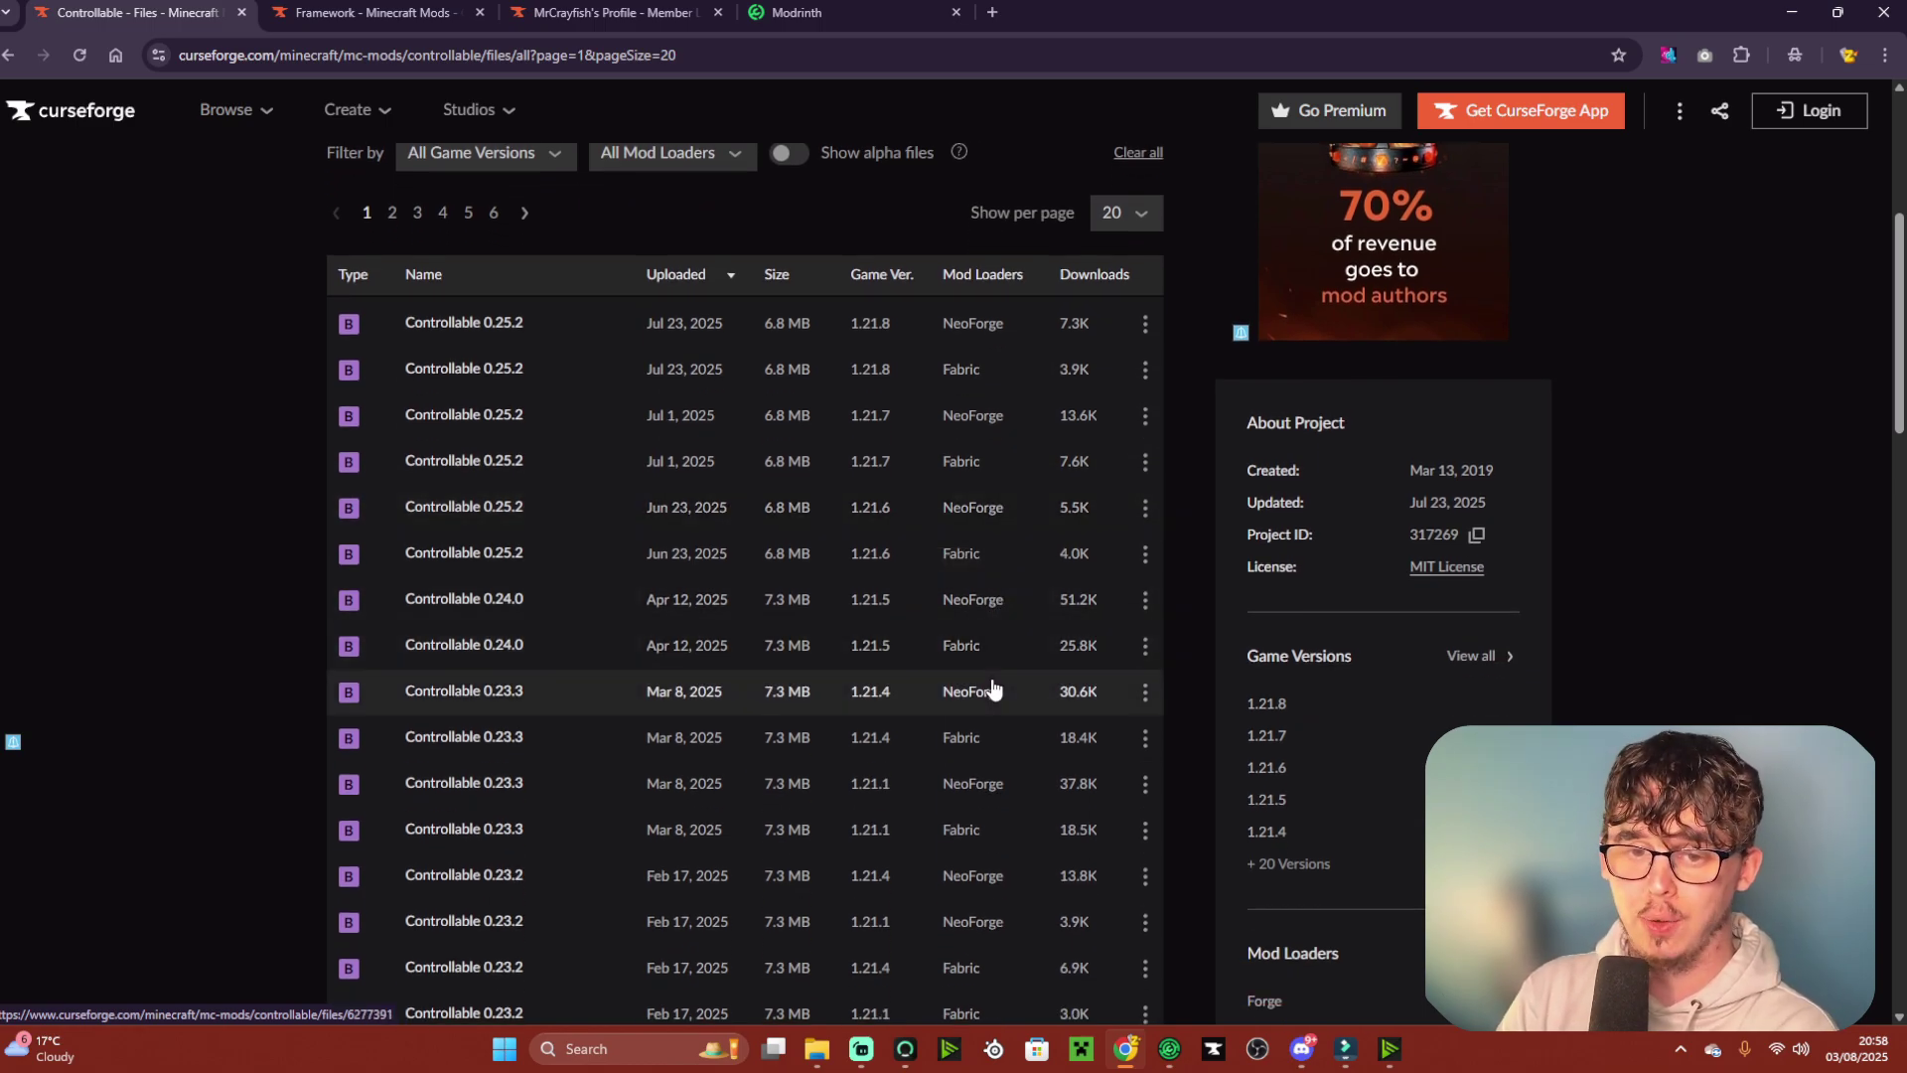
- Download the Fabric file of Controllable 0.25.2 for game version 1.21.8
scroll(993, 685, up, 1)
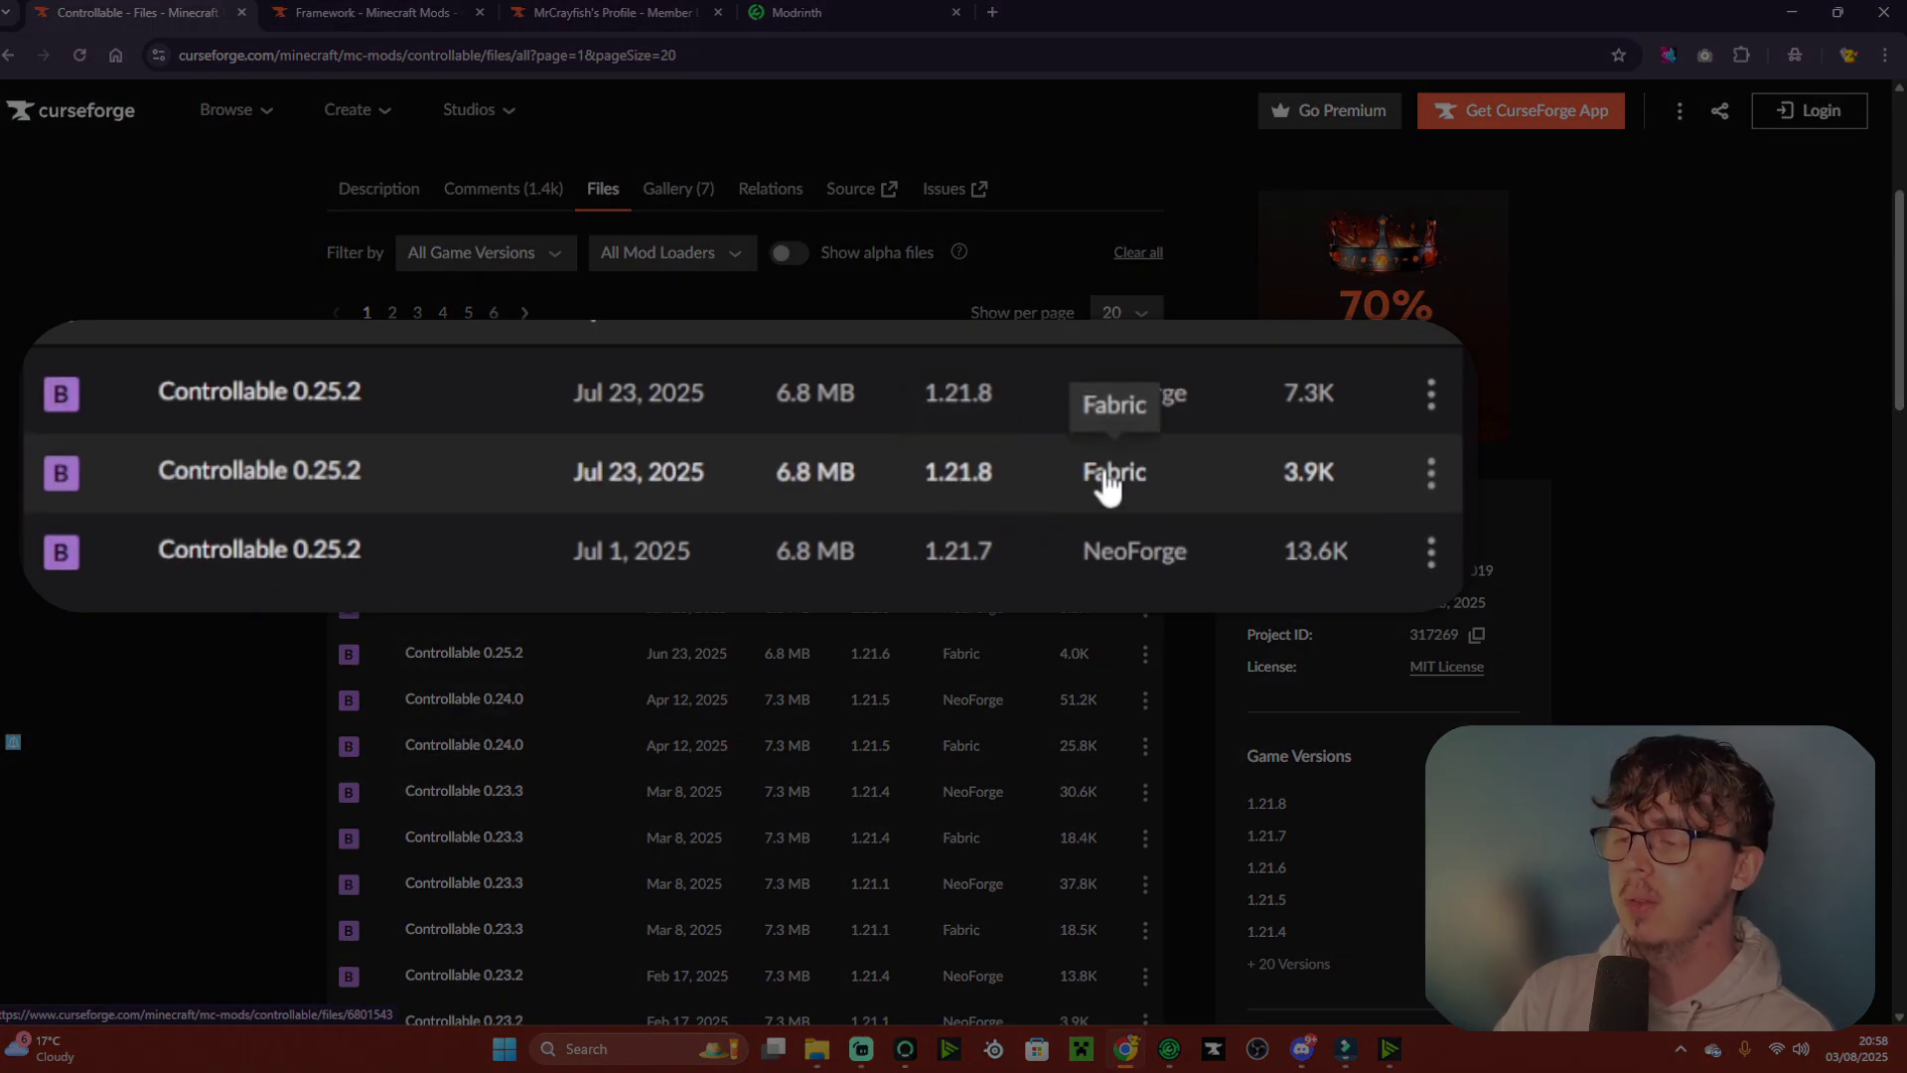
click(956, 475)
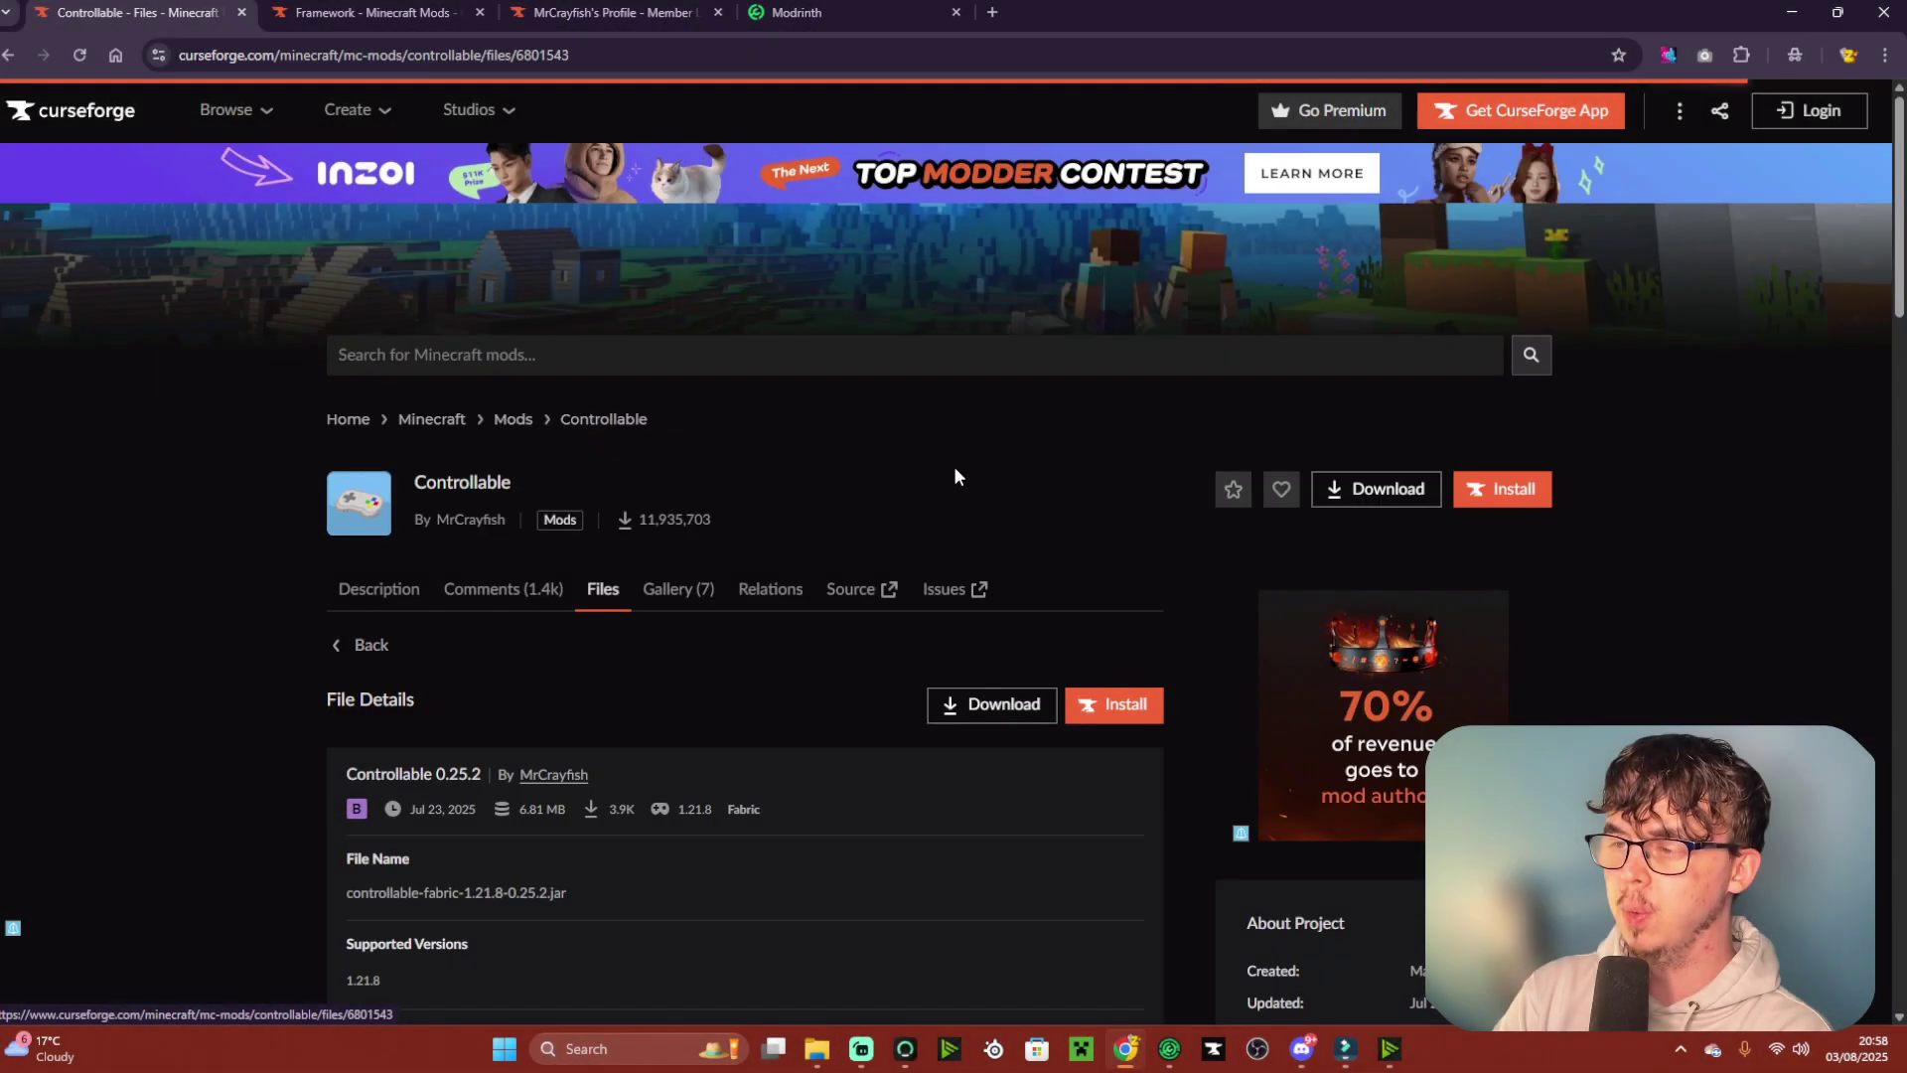
click(1015, 704)
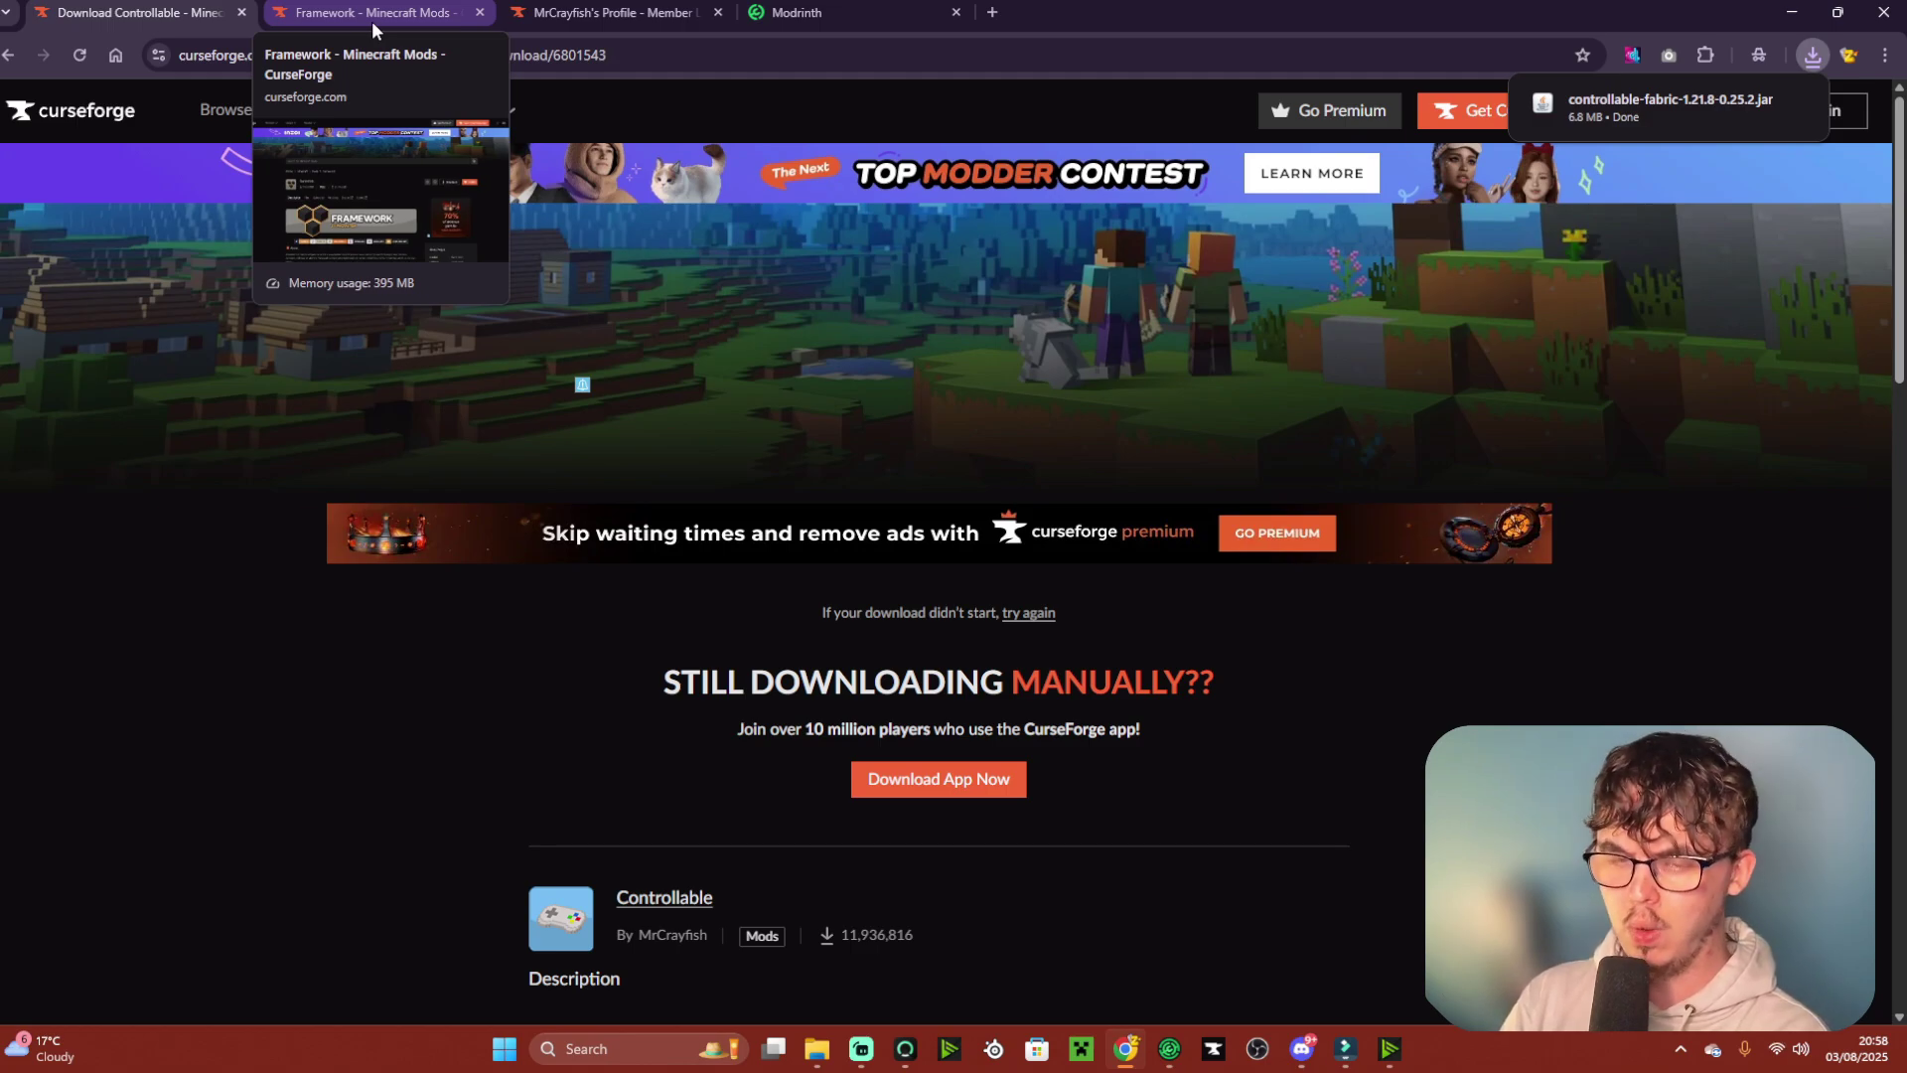
- Switch to the Framework mod's CurseForge page and open its file list
click(371, 21)
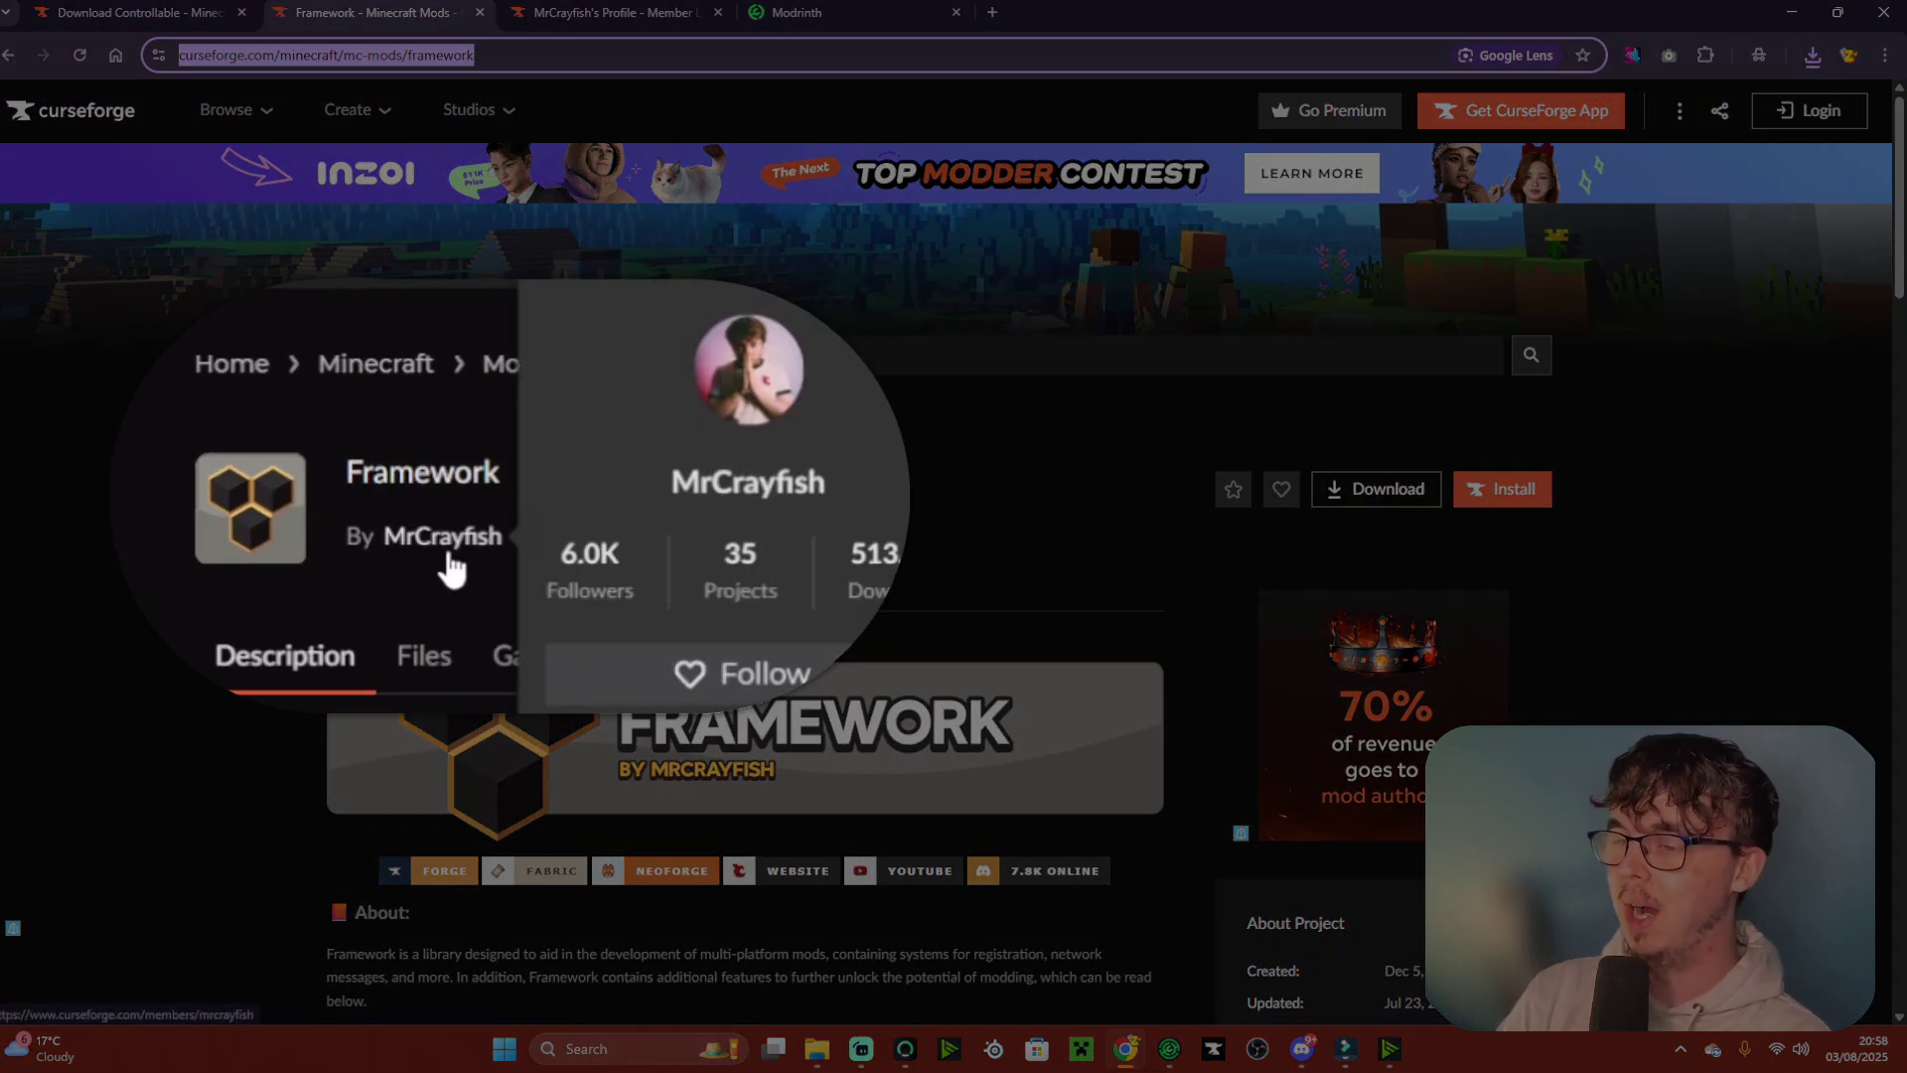
scroll(465, 498, down, 1)
click(464, 498)
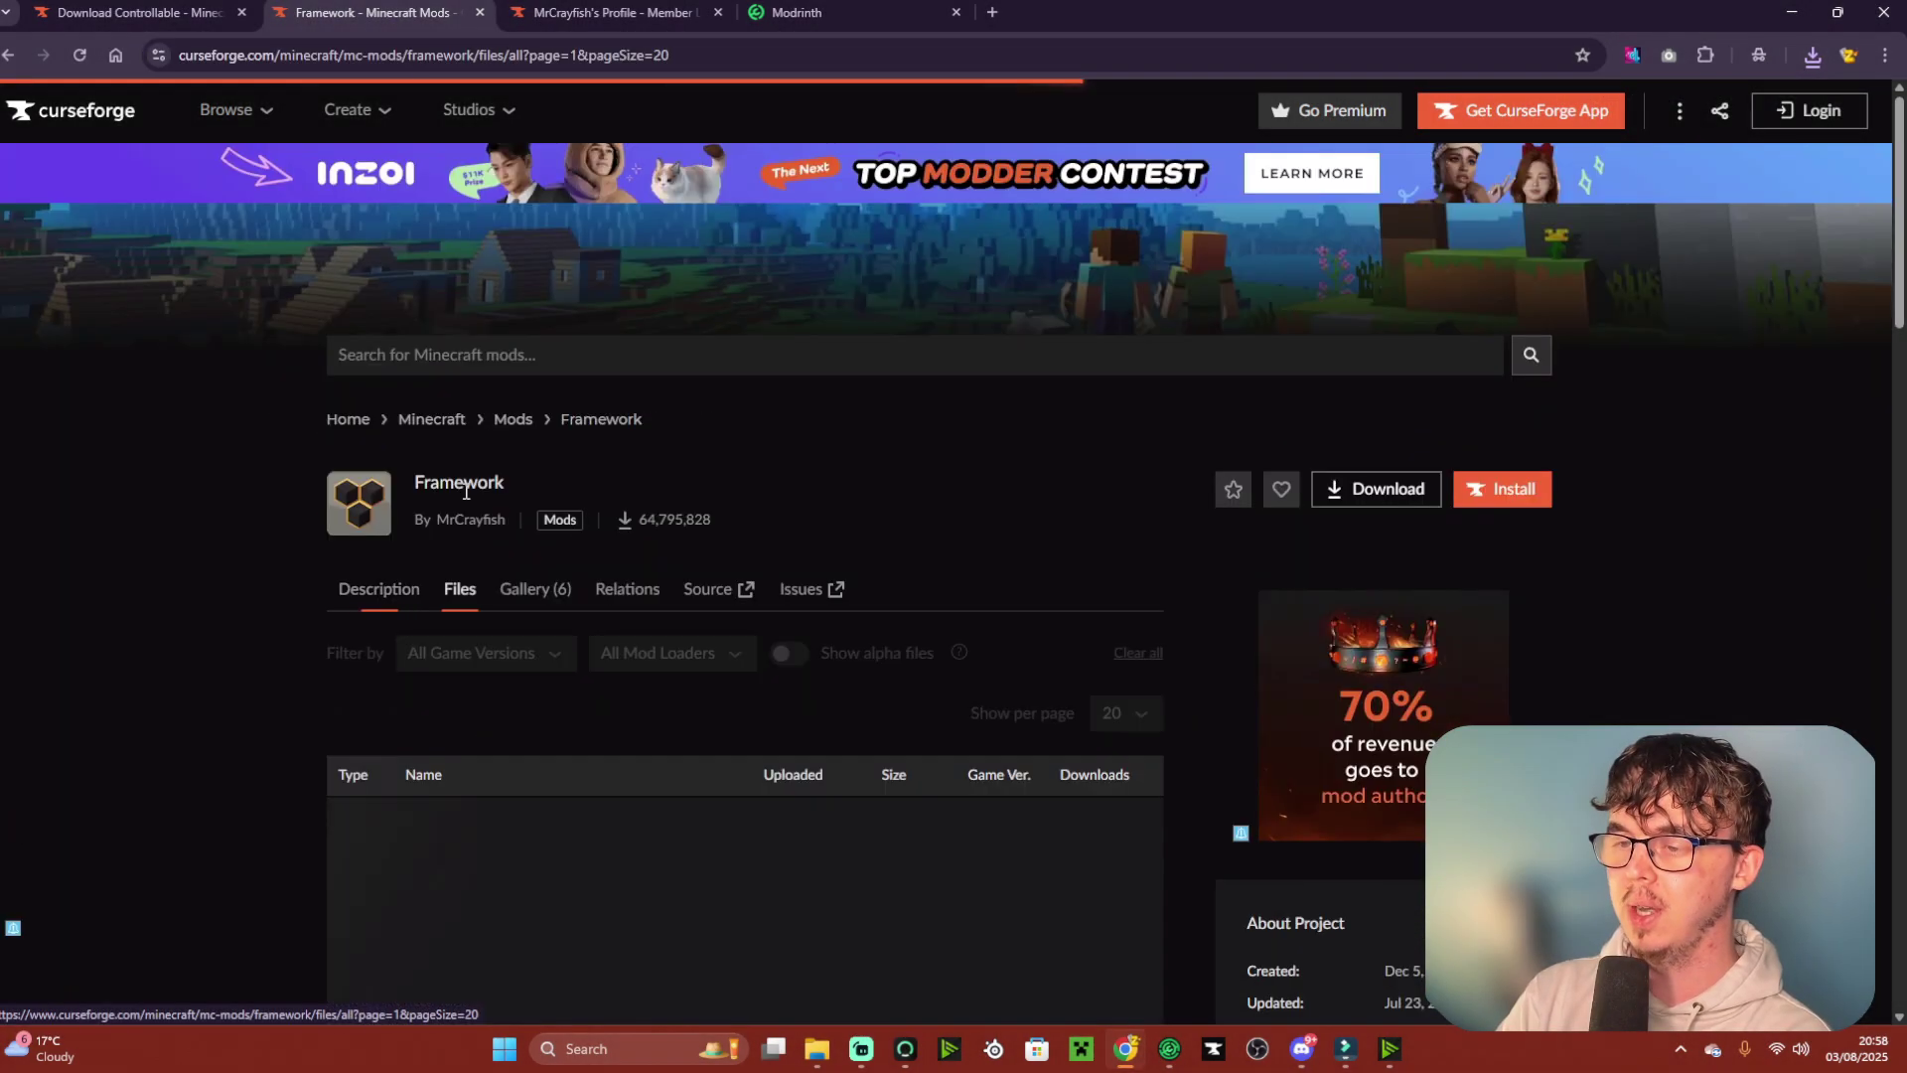
scroll(595, 596, down, 3)
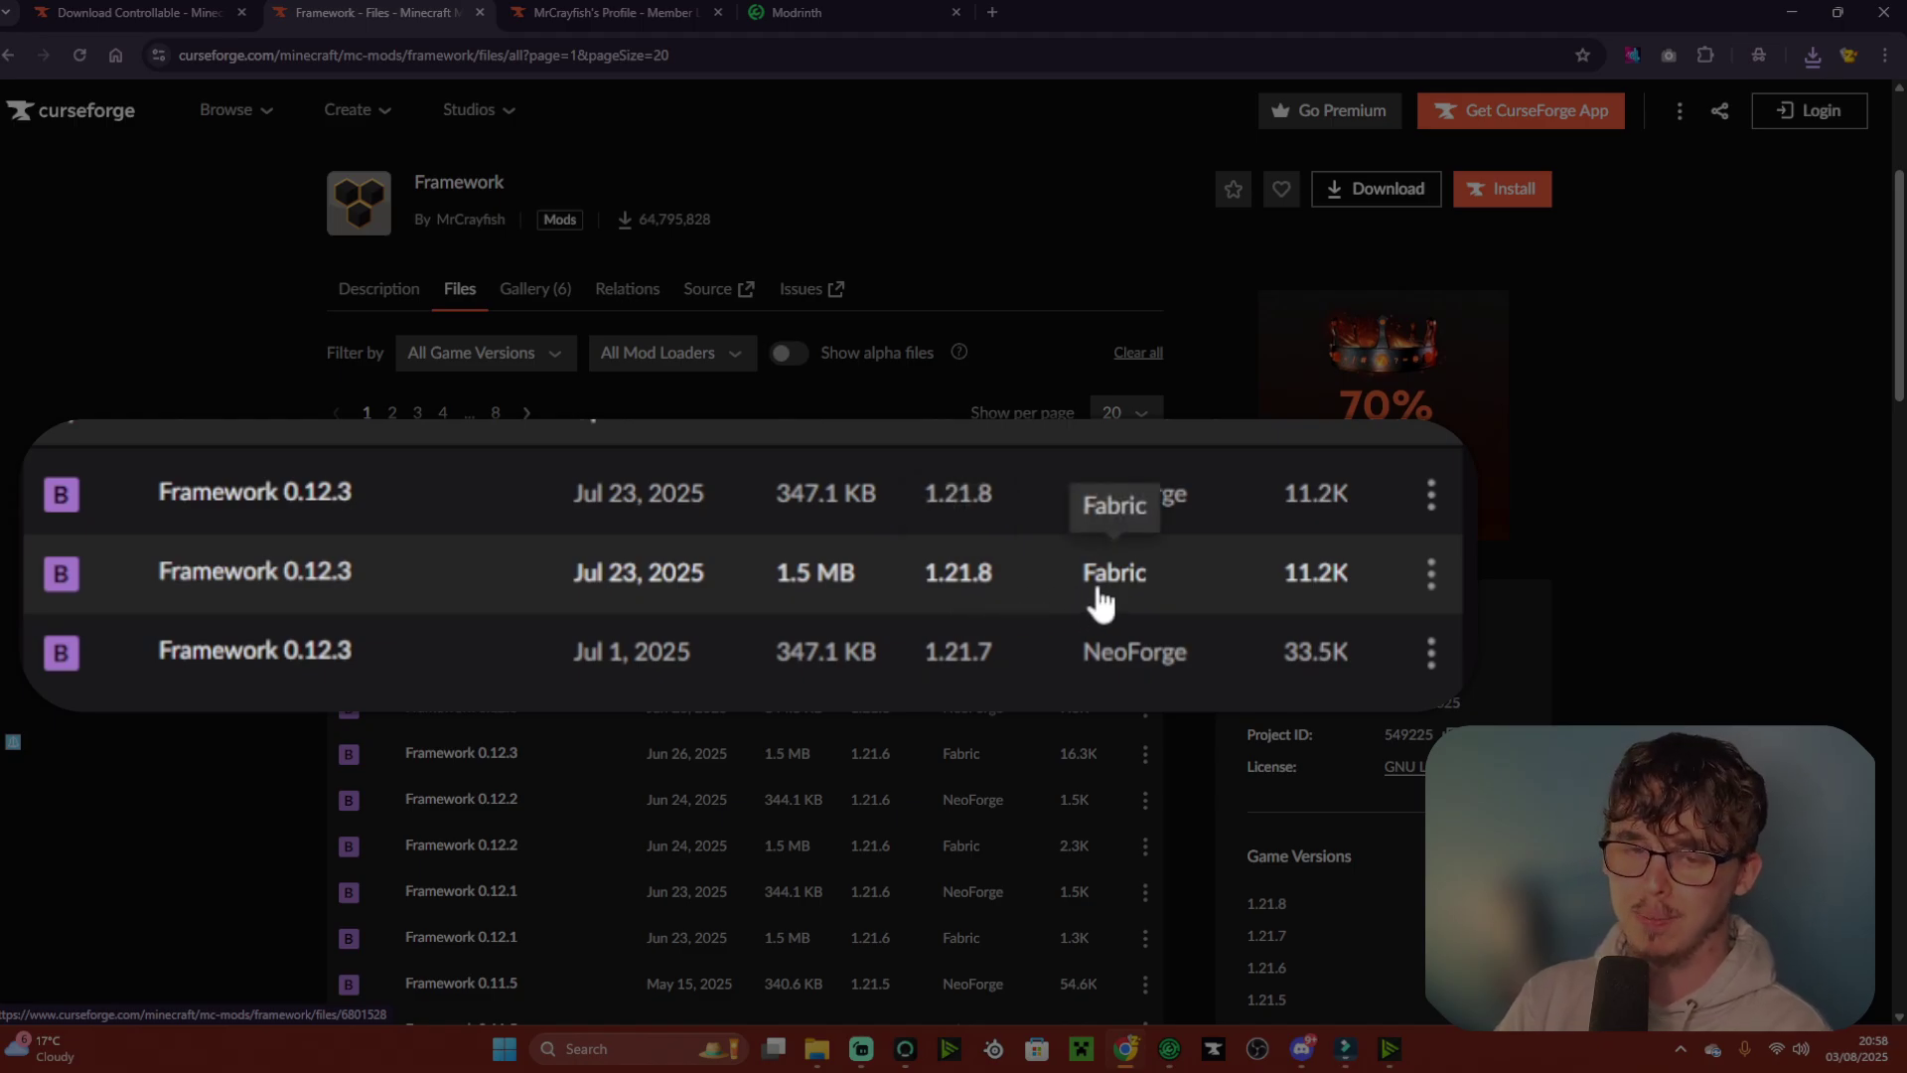
- Download the Fabric file of Framework 0.12.3 for game version 1.21.8, then close the browser
click(1100, 601)
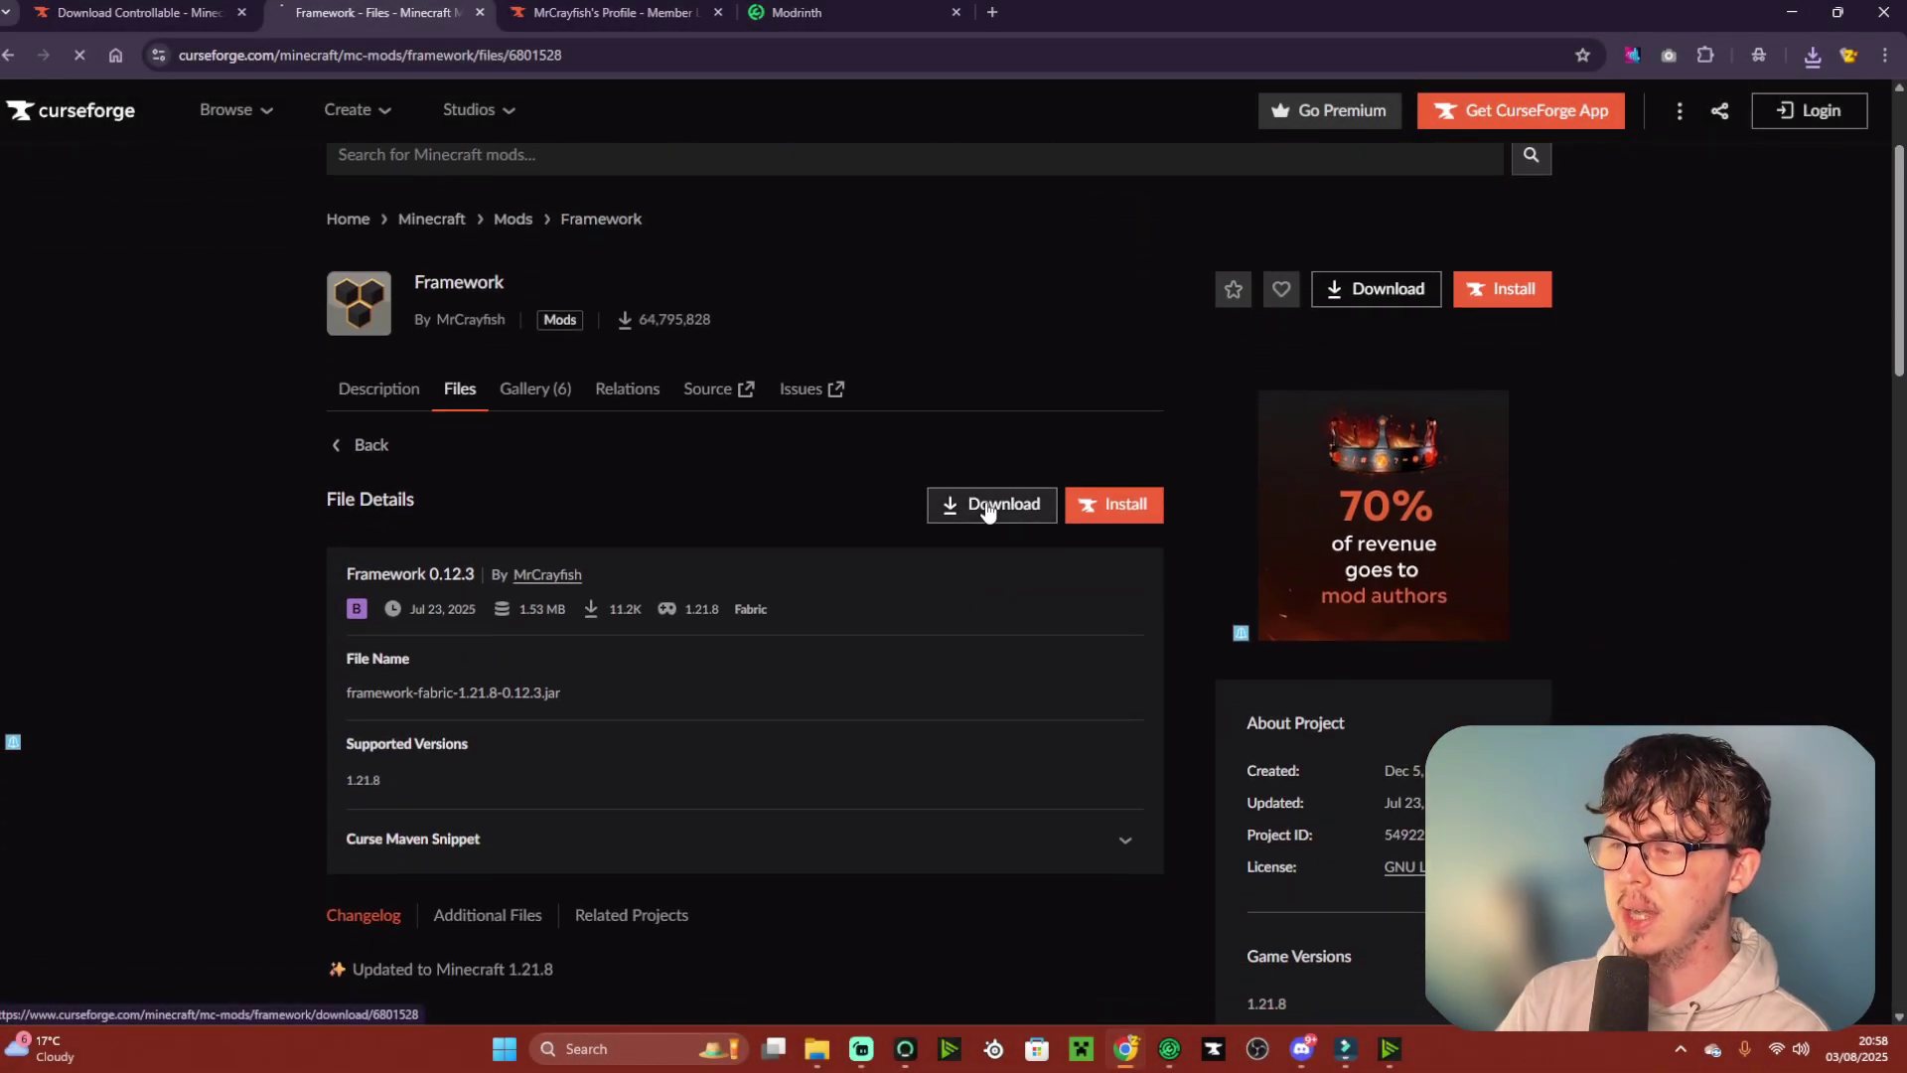
click(987, 507)
scroll(989, 579, down, 3)
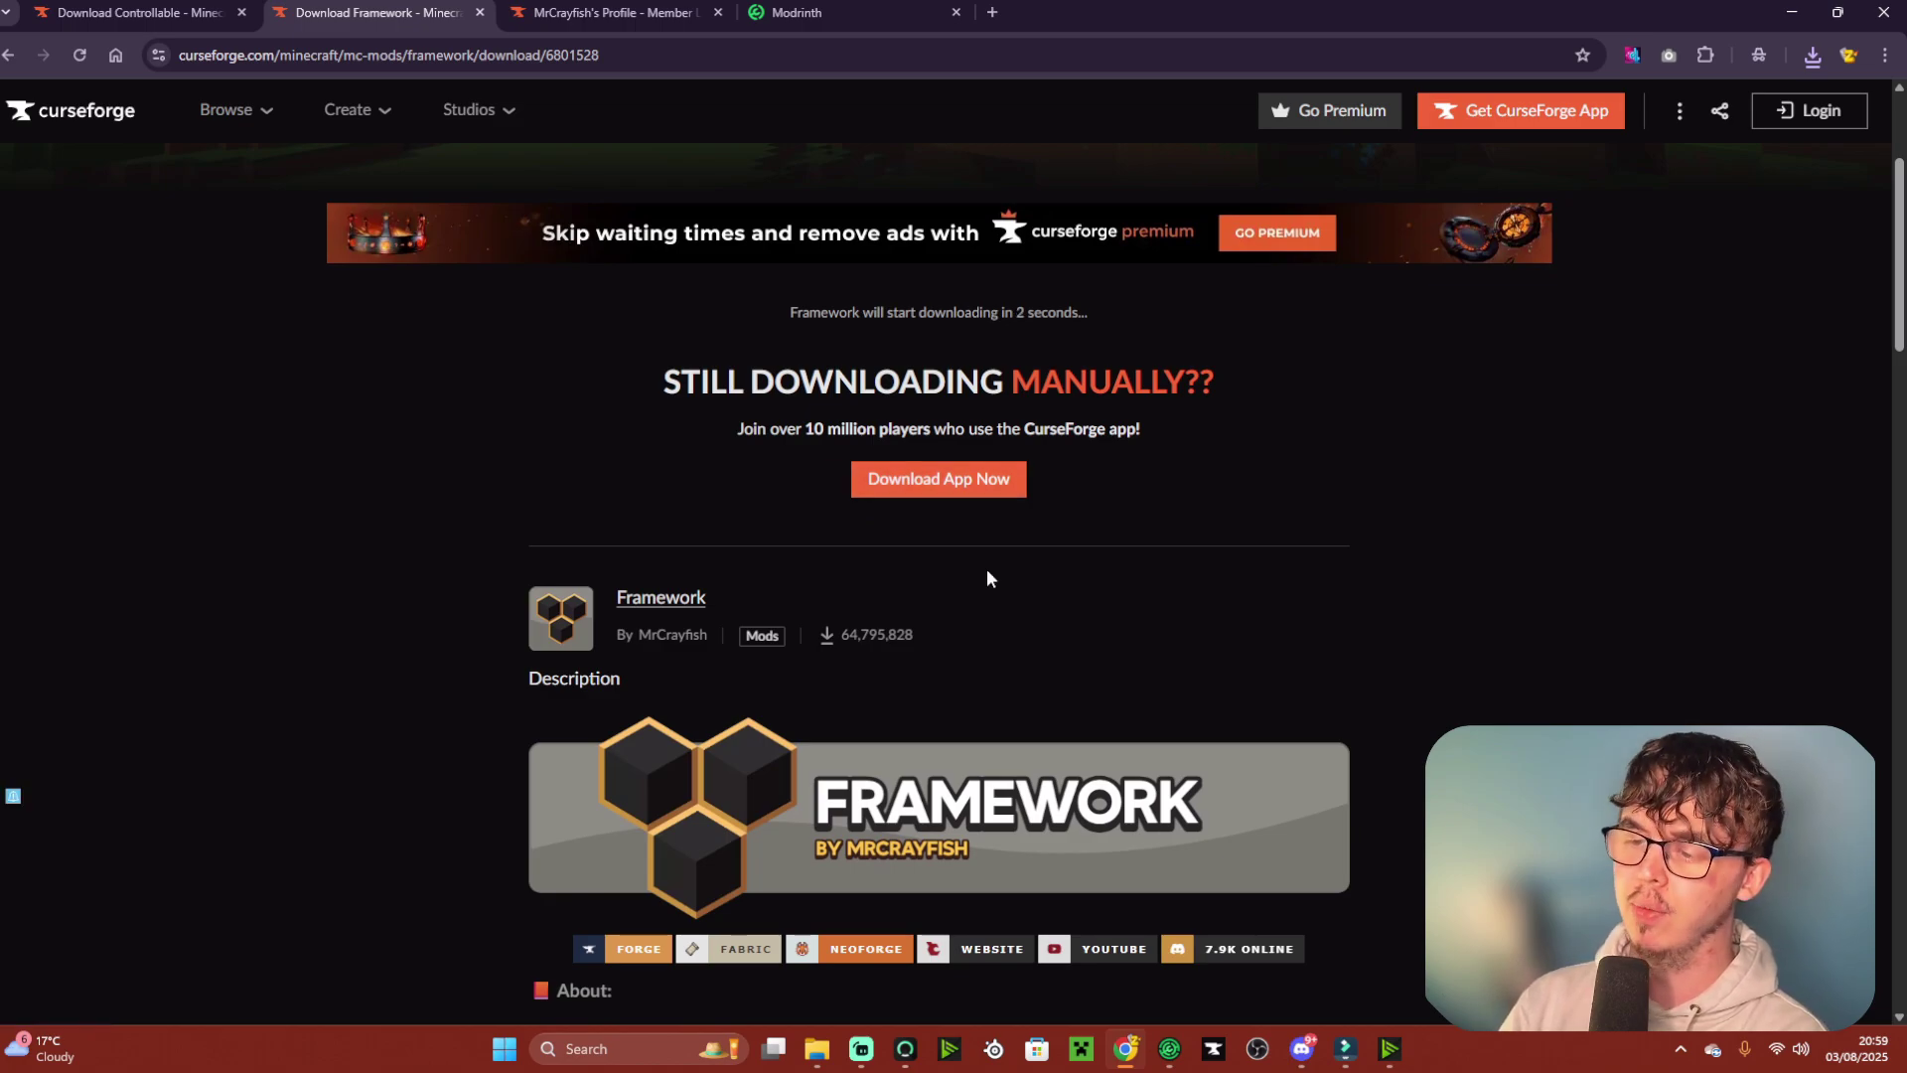
scroll(1142, 541, up, 1)
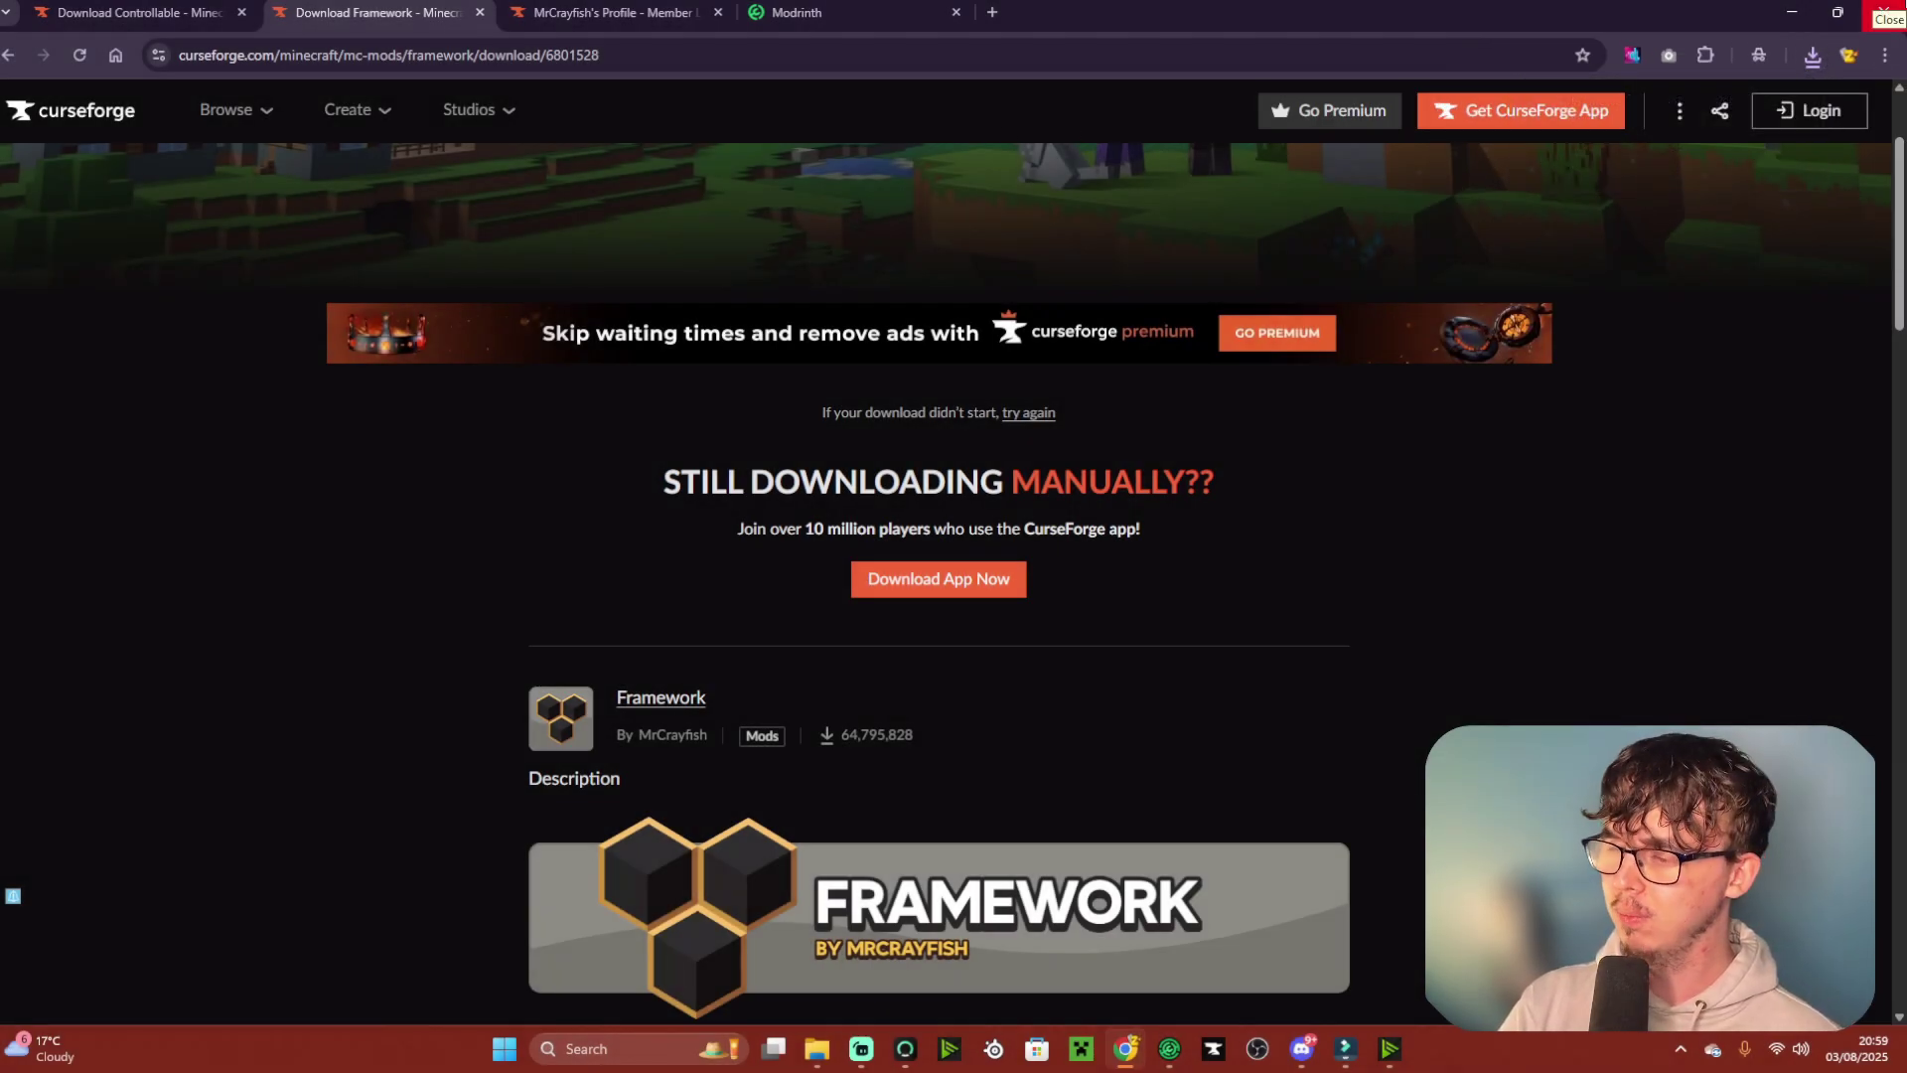
click(1883, 12)
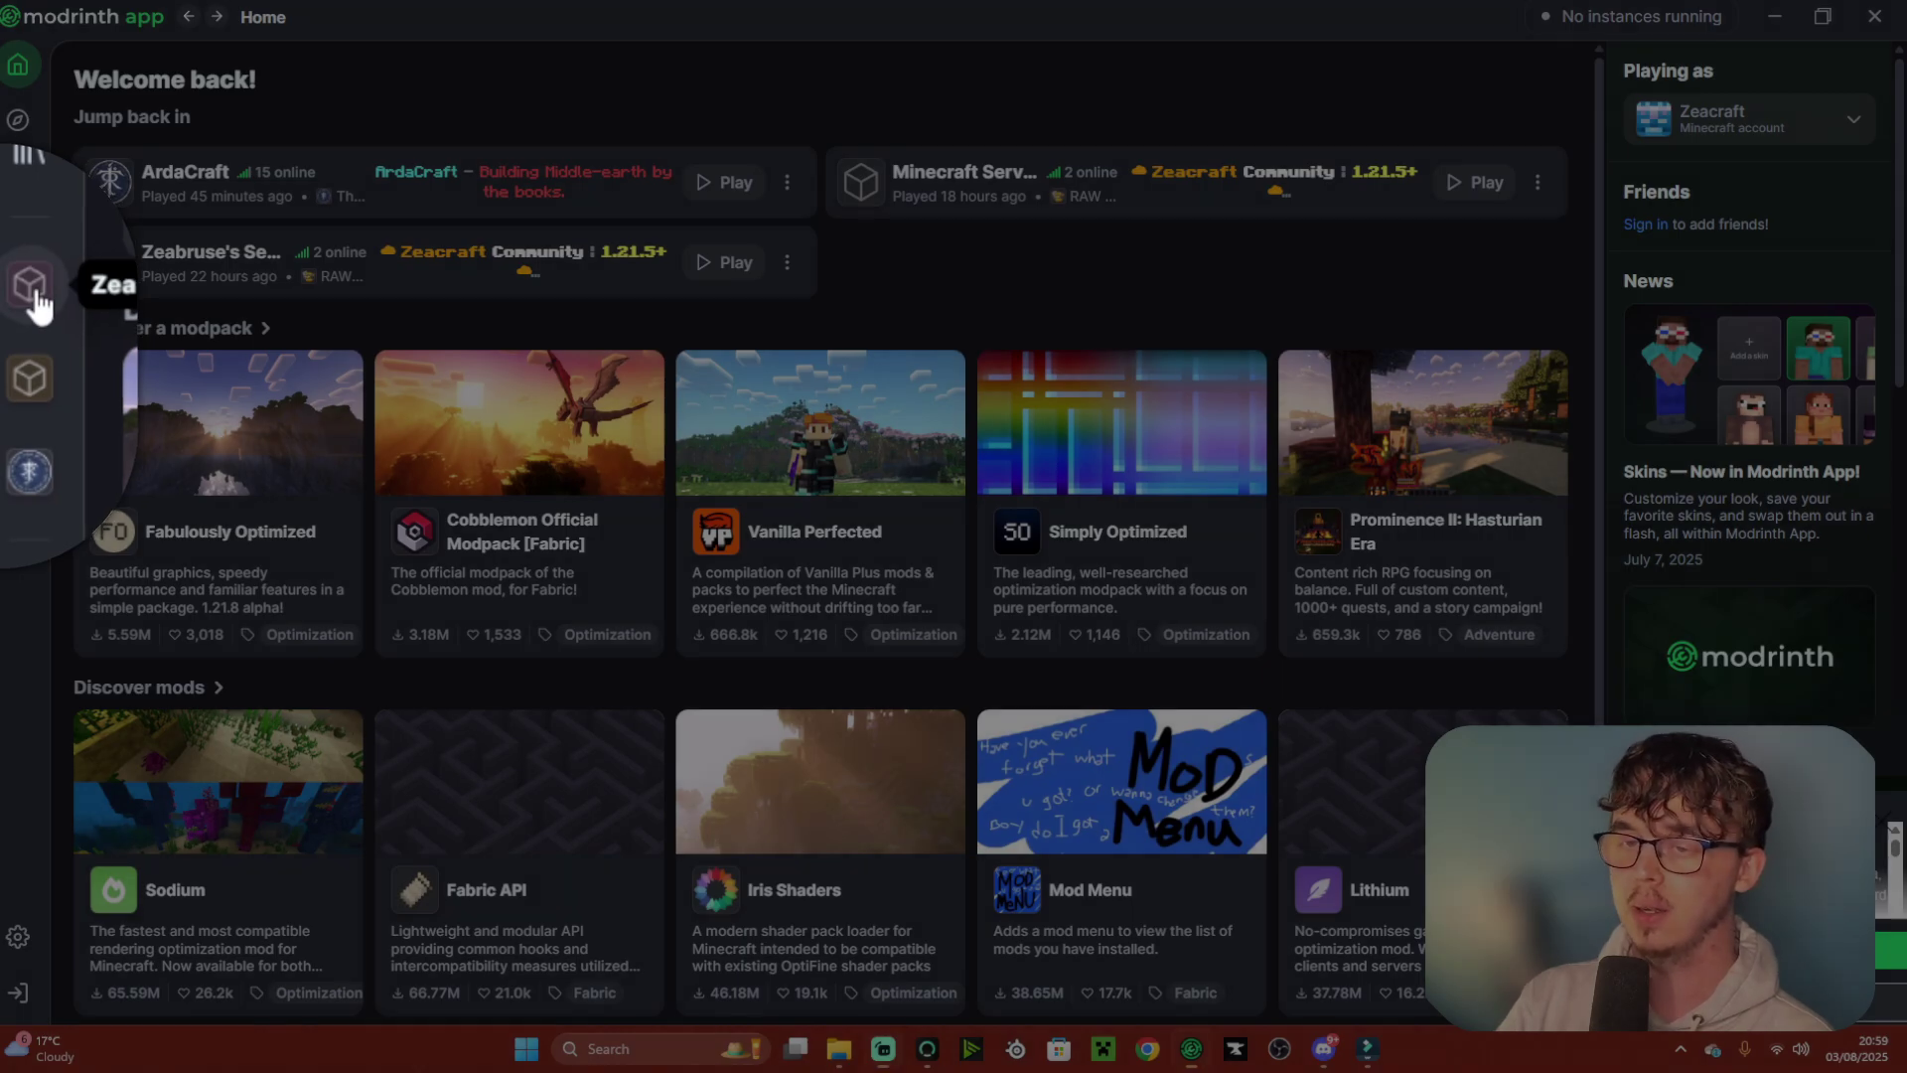
- In the Modrinth App, open the Zea instance's folder in File Explorer and go into its mods folder
click(21, 320)
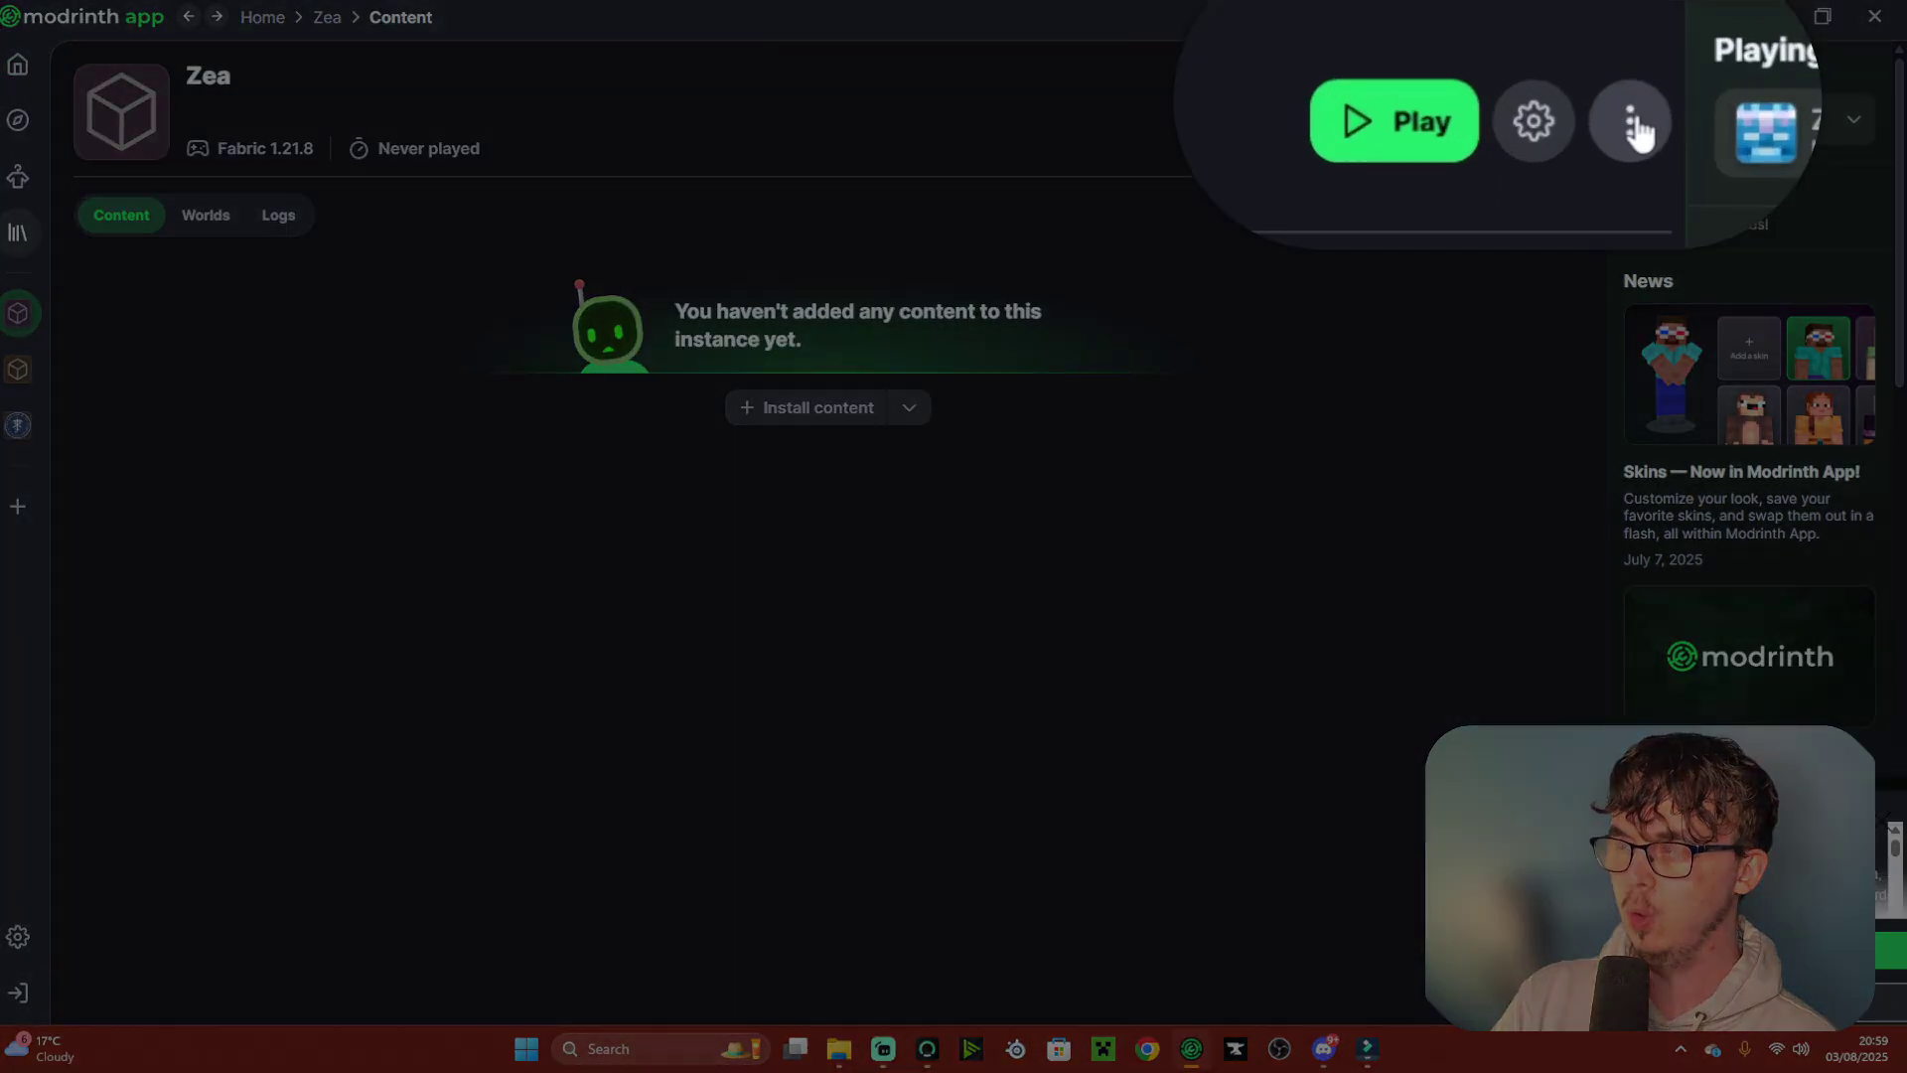
click(1574, 114)
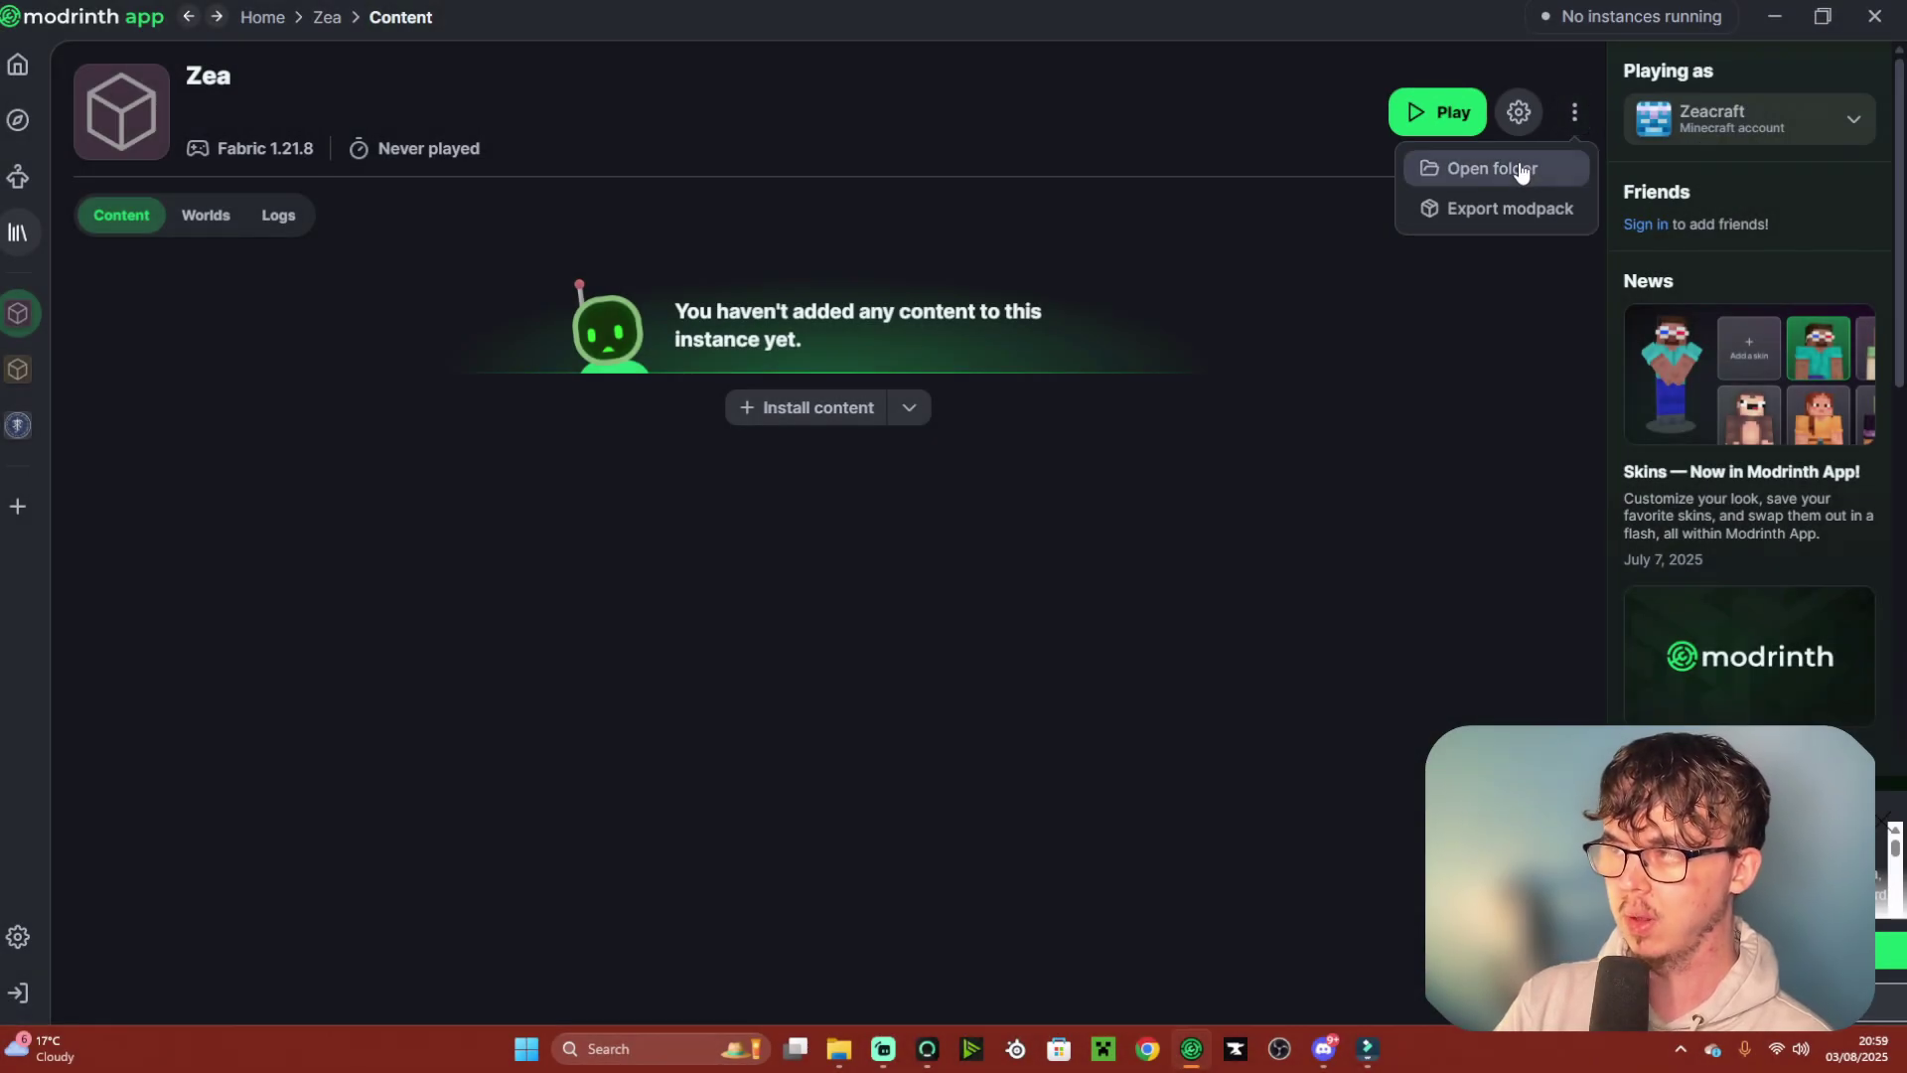
click(1521, 171)
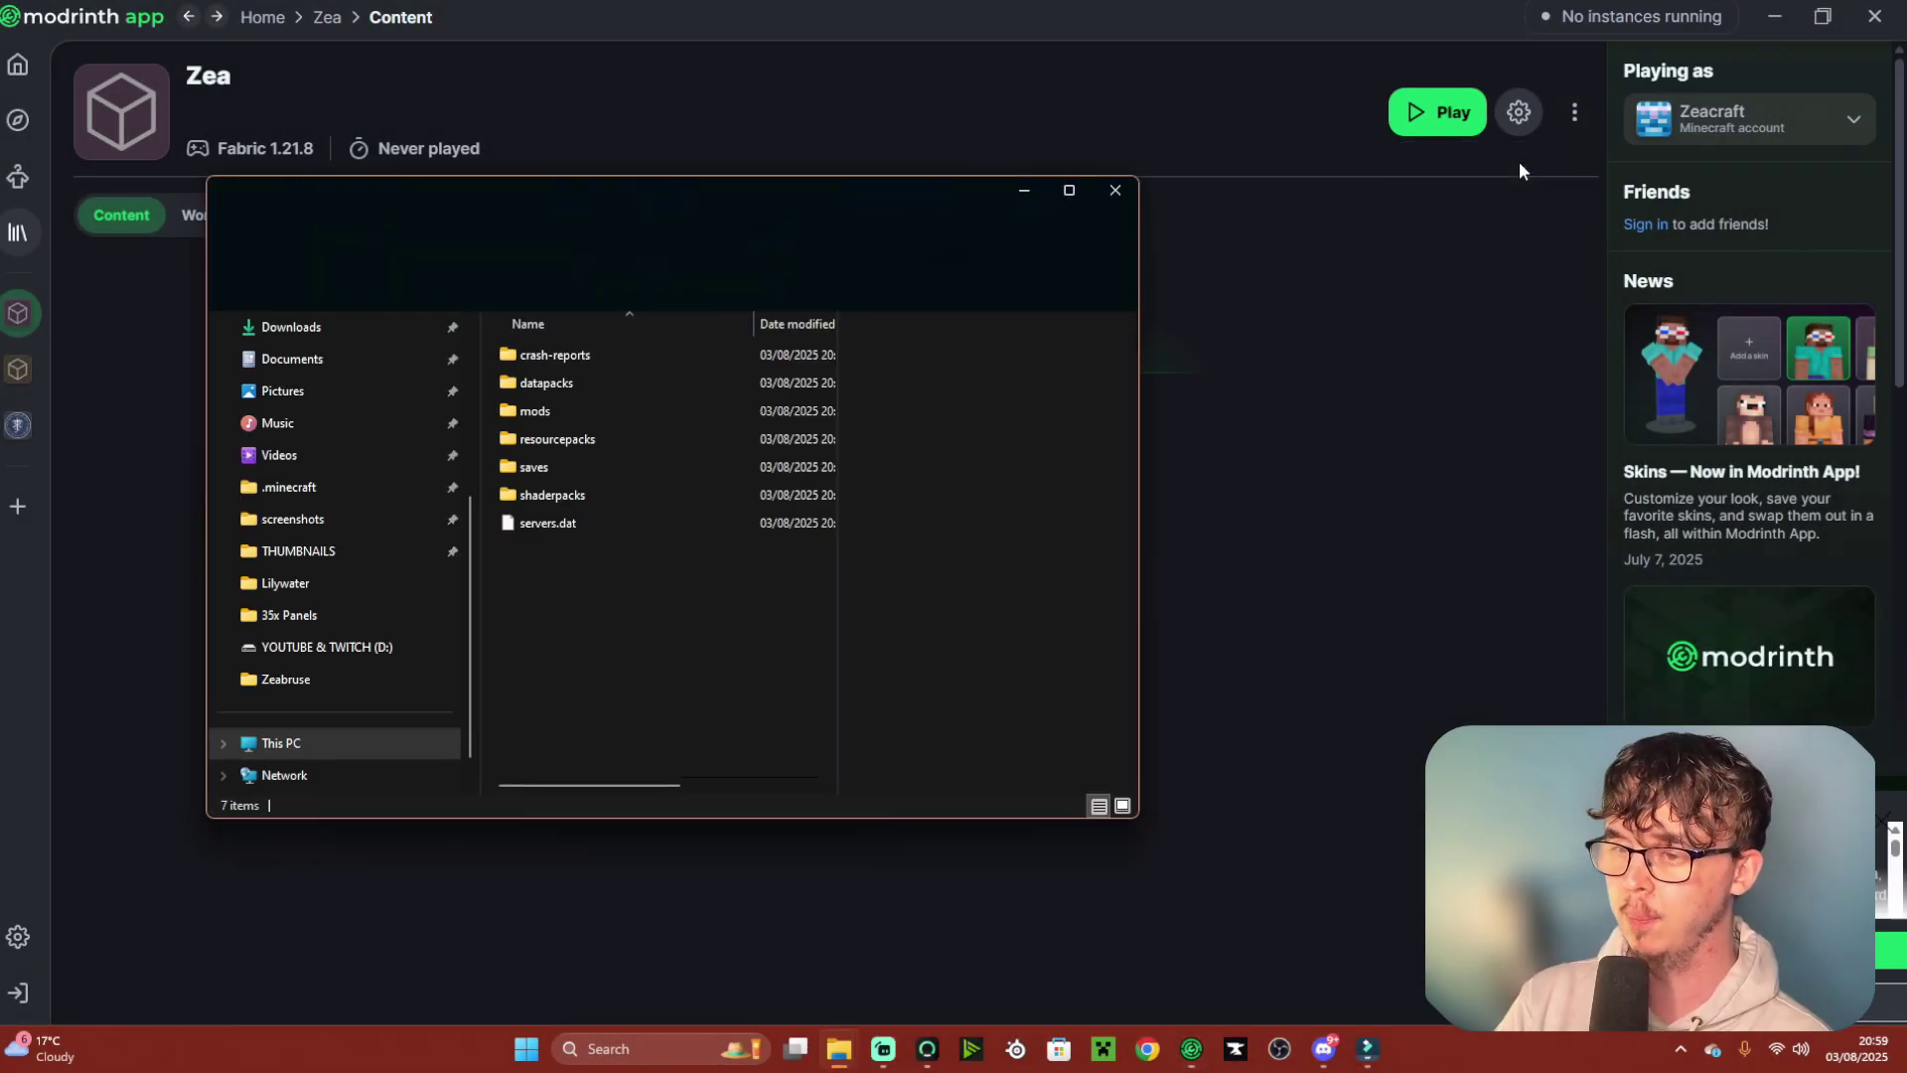
drag(824, 191, 1544, 197)
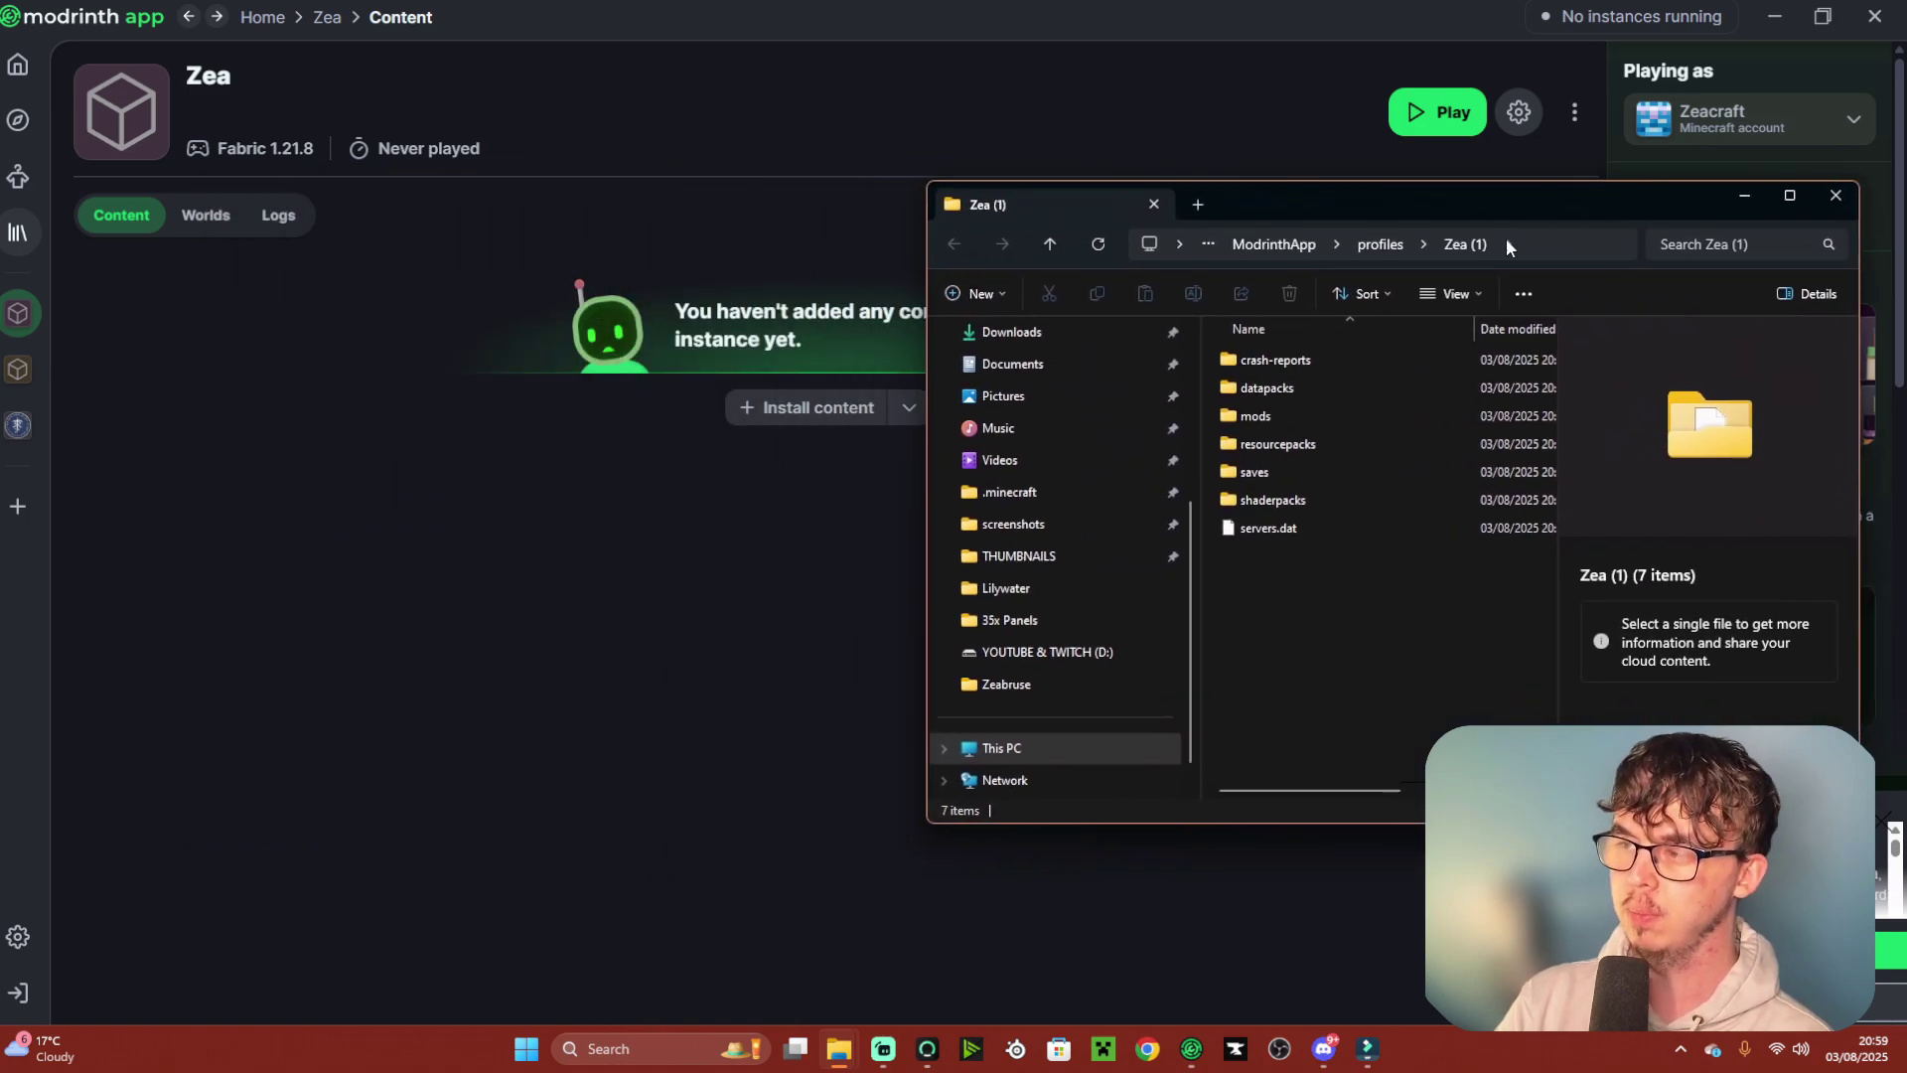
double_click(1279, 419)
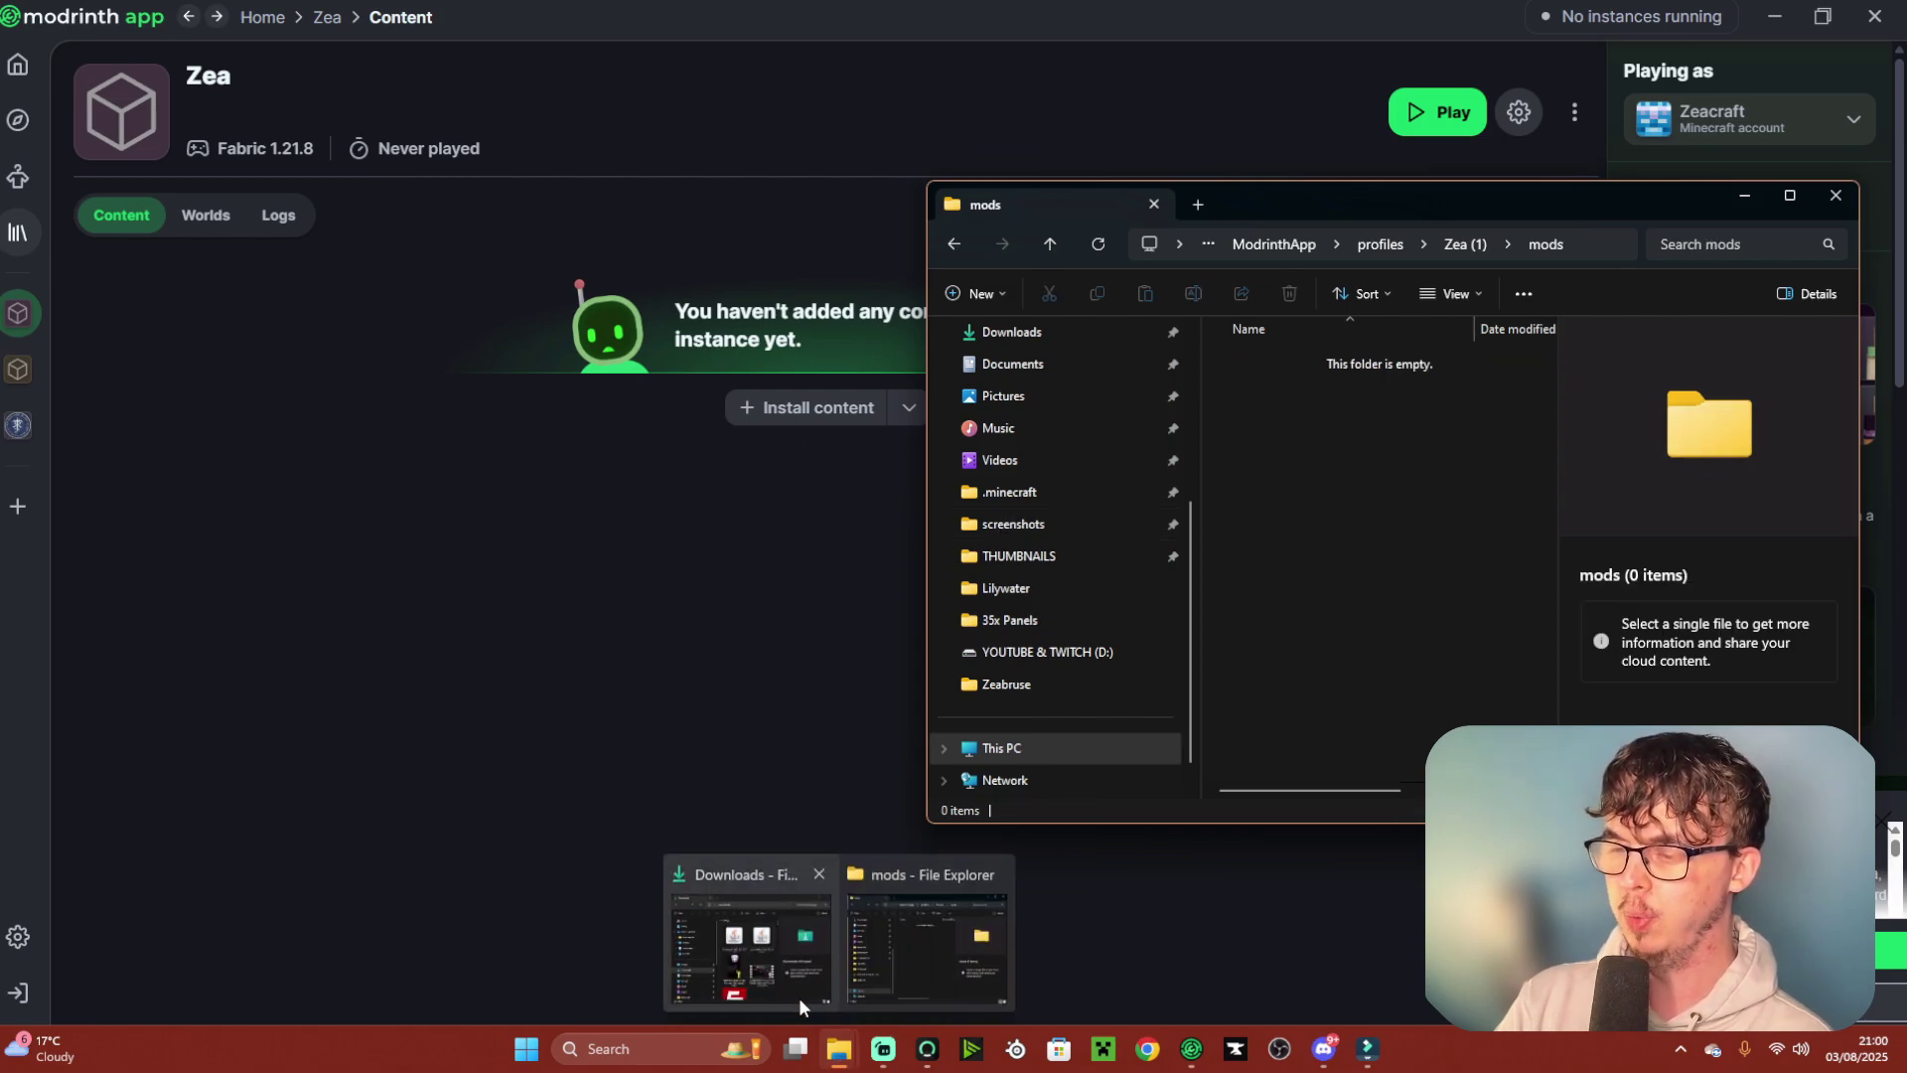
- Move framework-fabric-1.21.8-0.12.3 and controllable-fabric-1.21.8-0.25.2 from Downloads into the instance's mods folder
click(799, 998)
drag(717, 174, 574, 213)
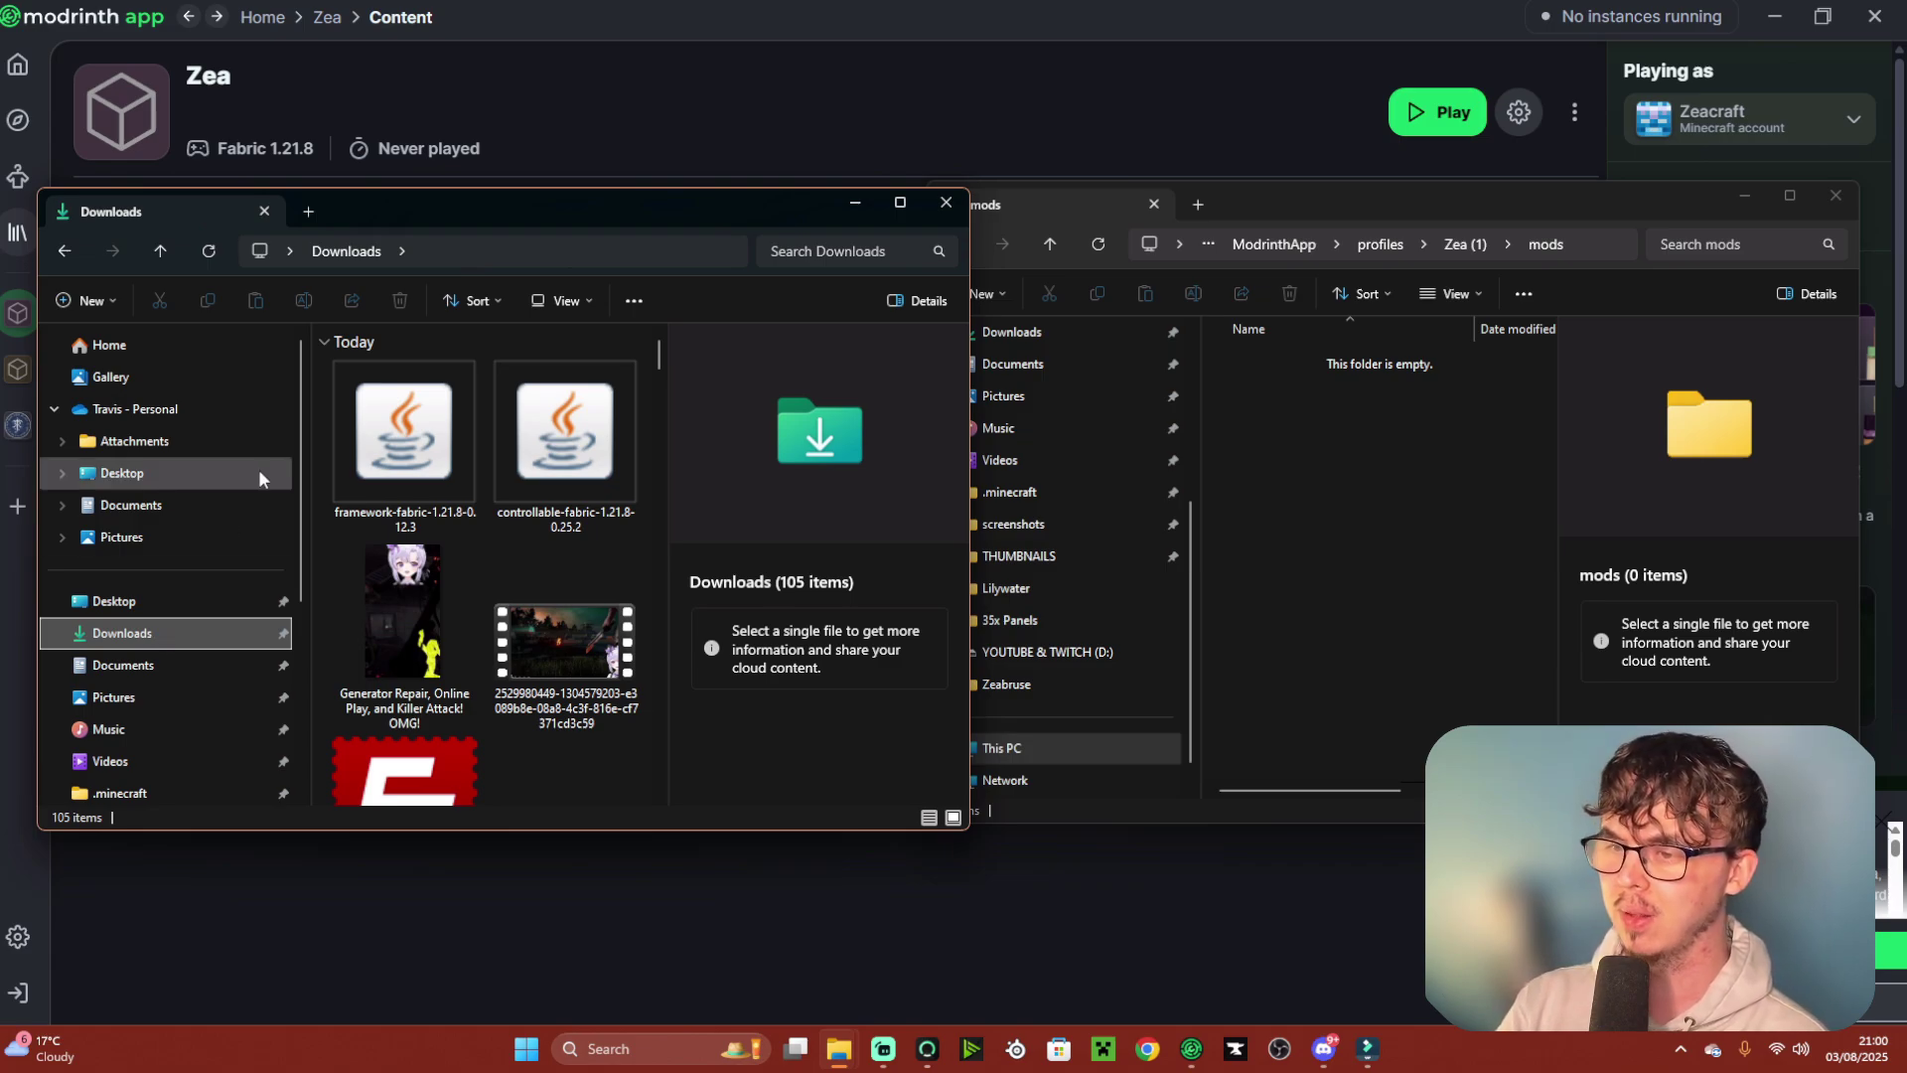
drag(301, 472, 492, 471)
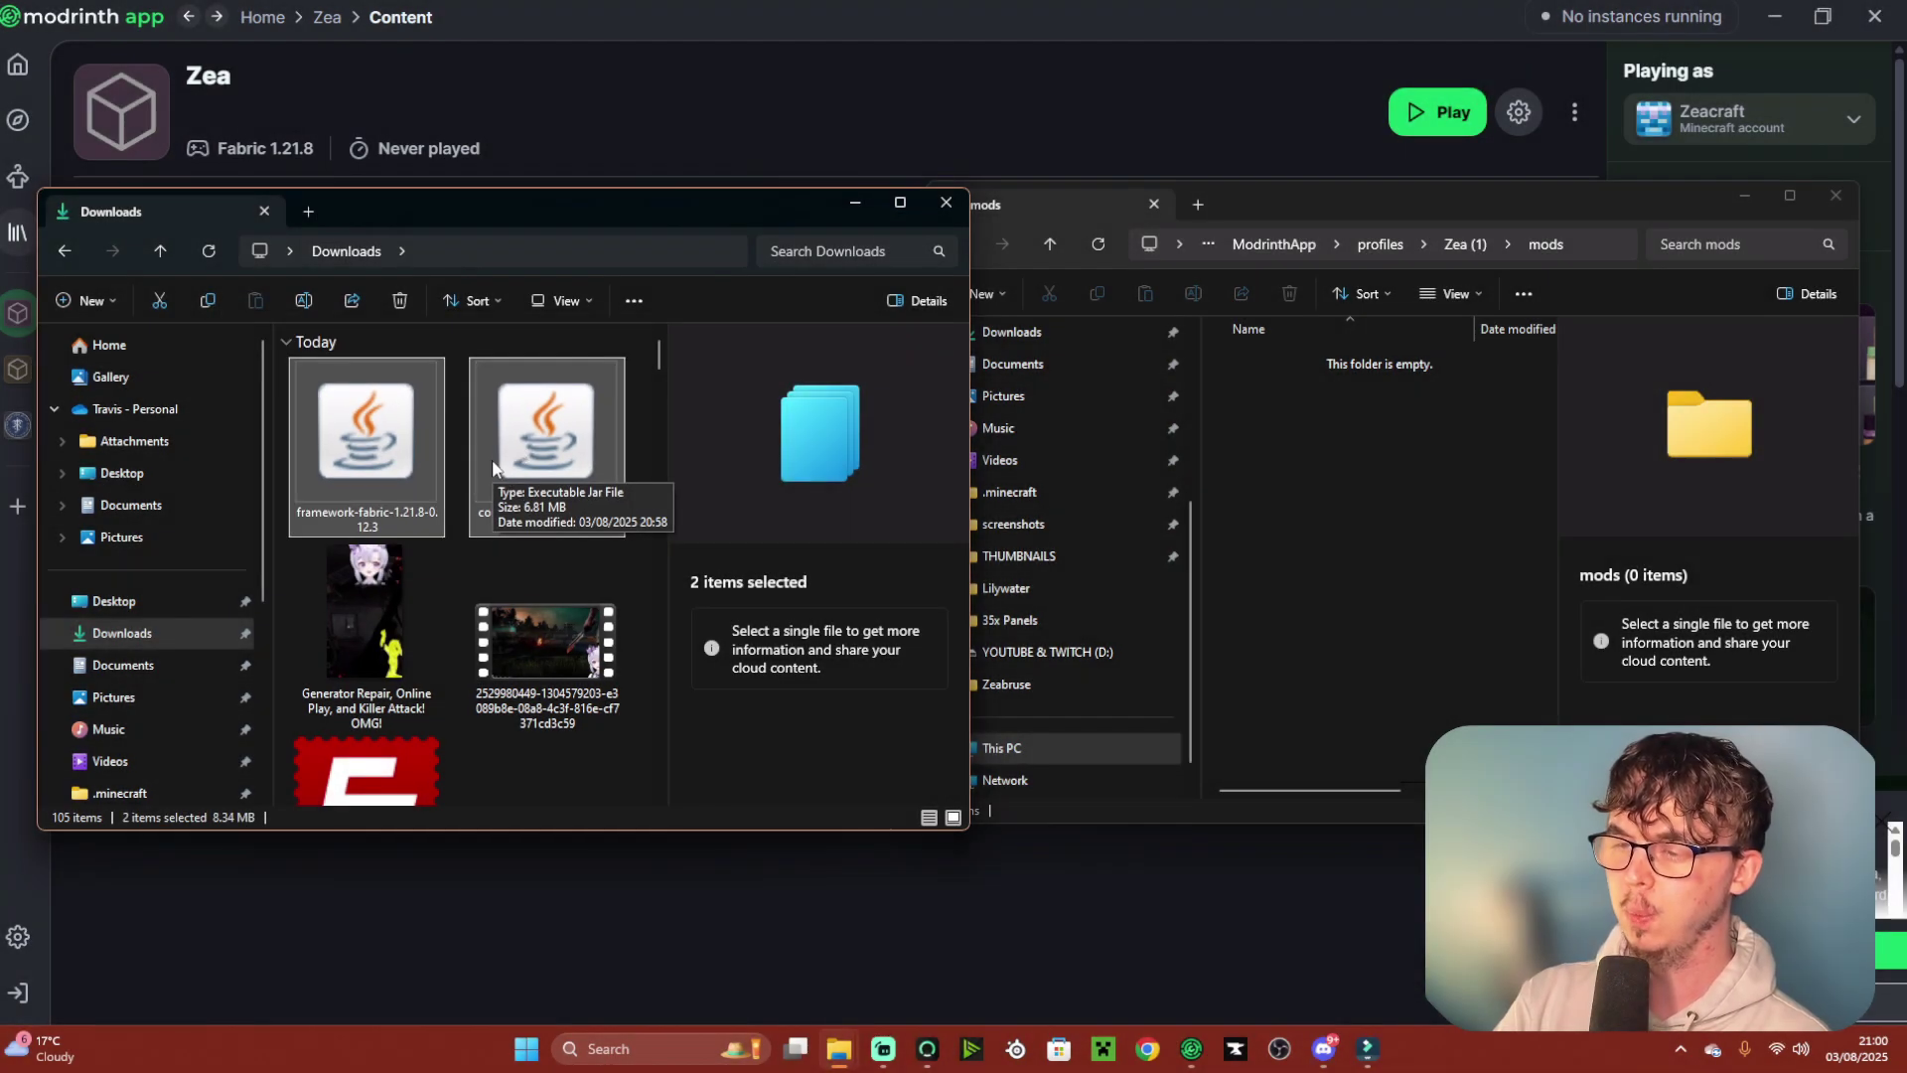
drag(508, 472, 1278, 453)
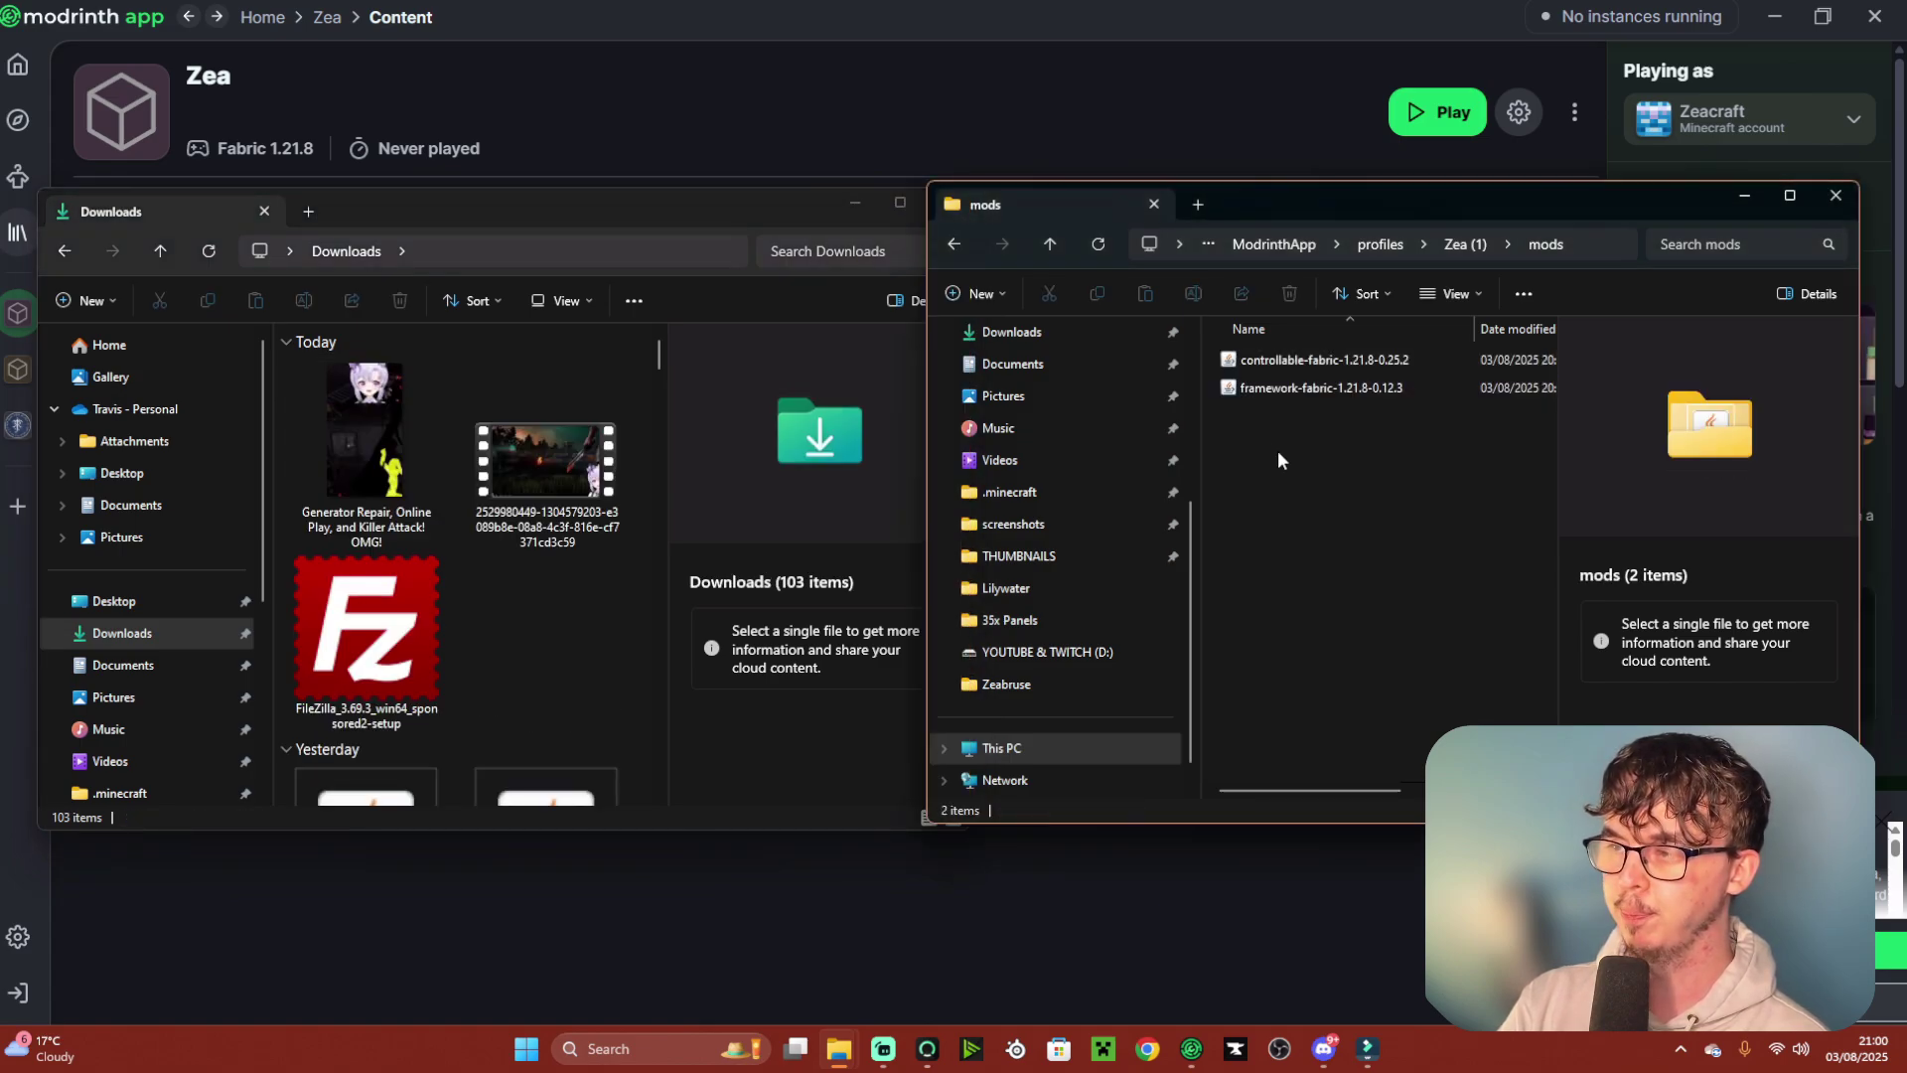
- Return to the Modrinth App, check the Zea instance's content for both mod files and launch the instance
click(773, 143)
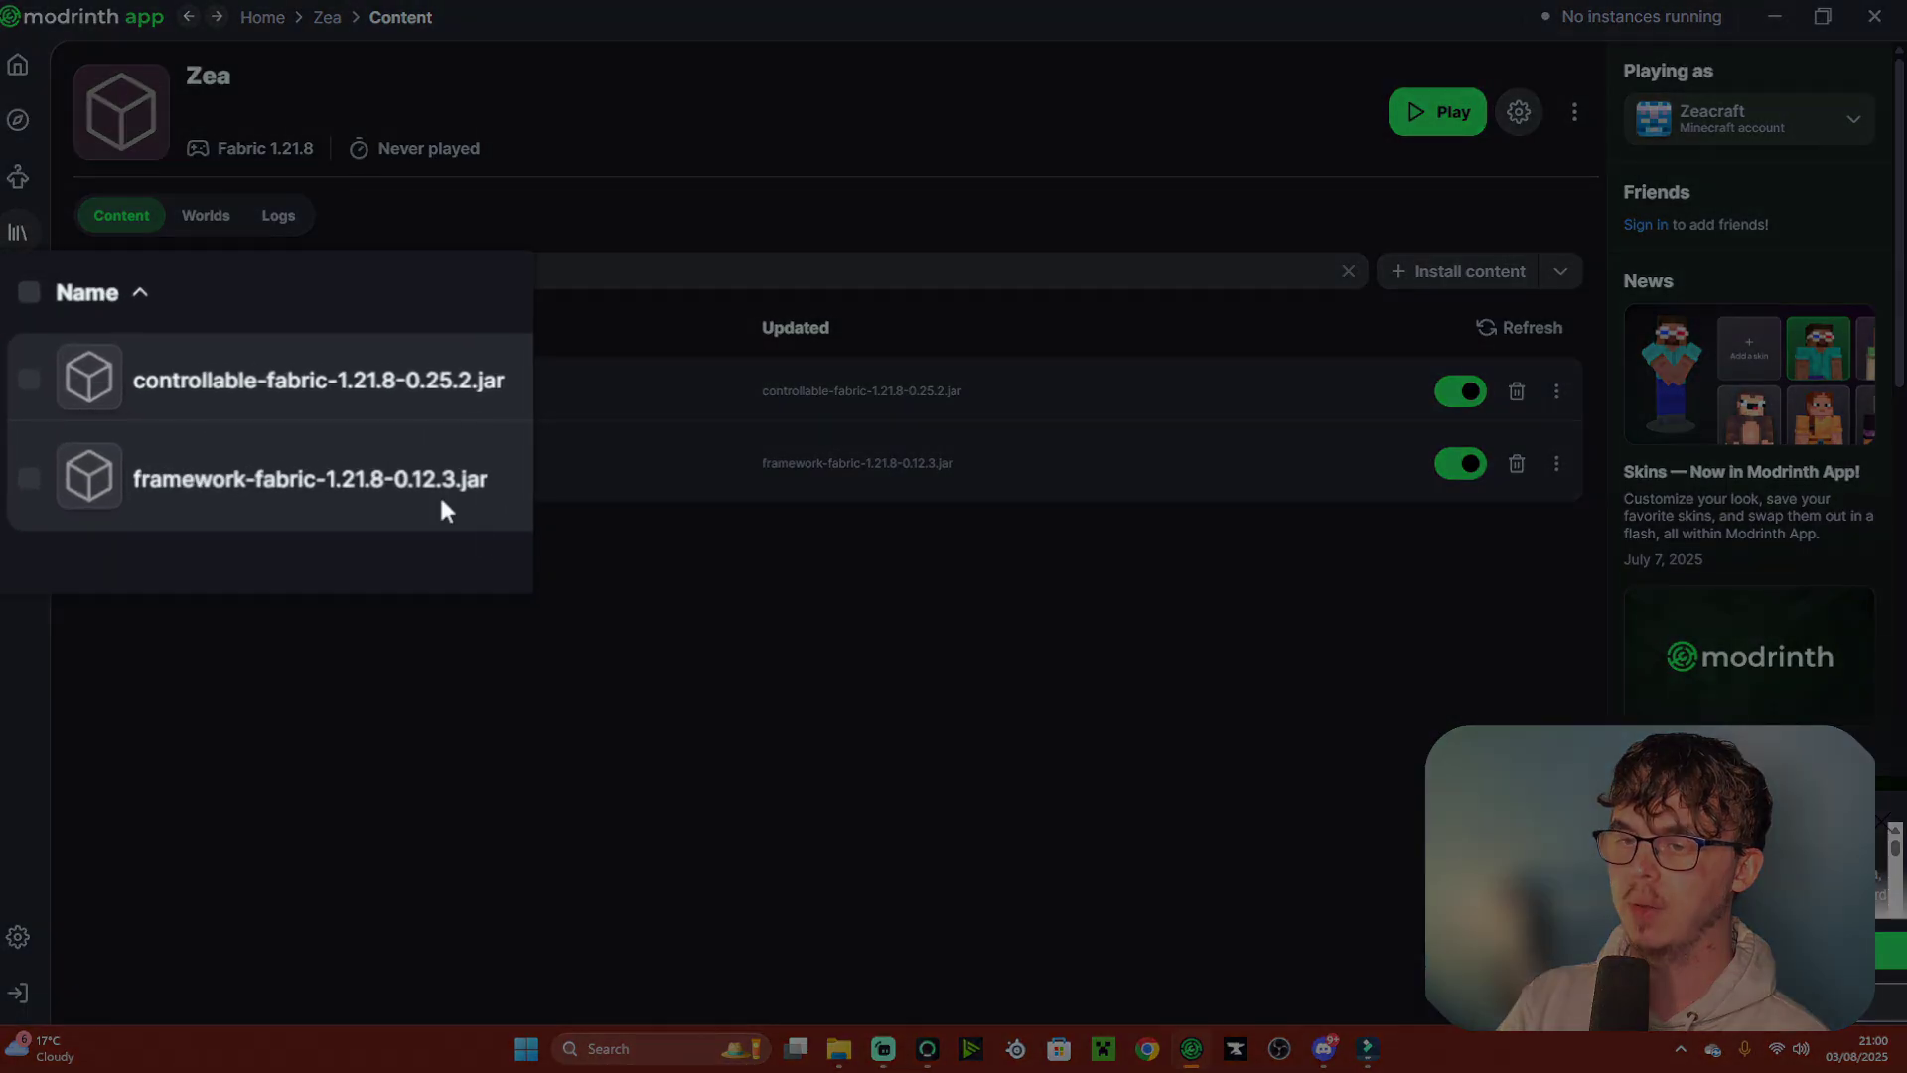
drag(392, 487, 157, 365)
click(358, 546)
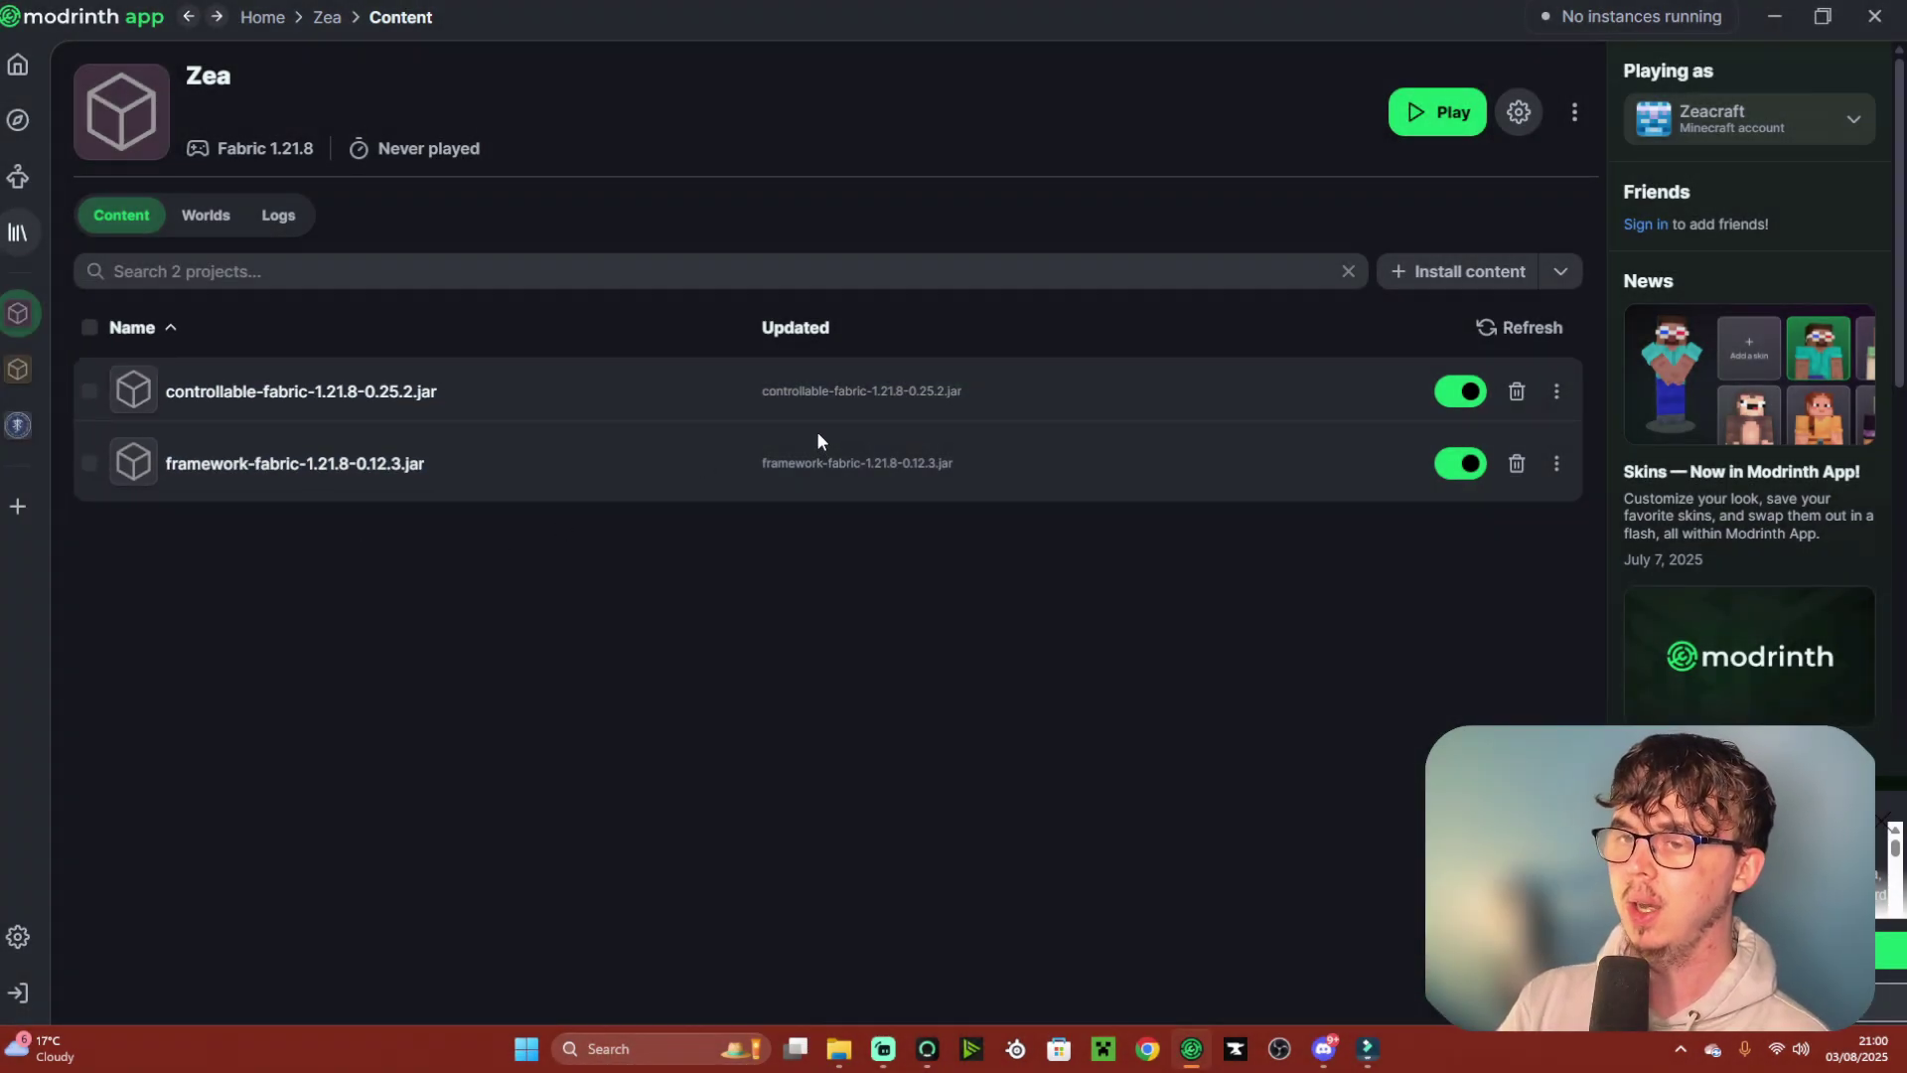
click(1440, 127)
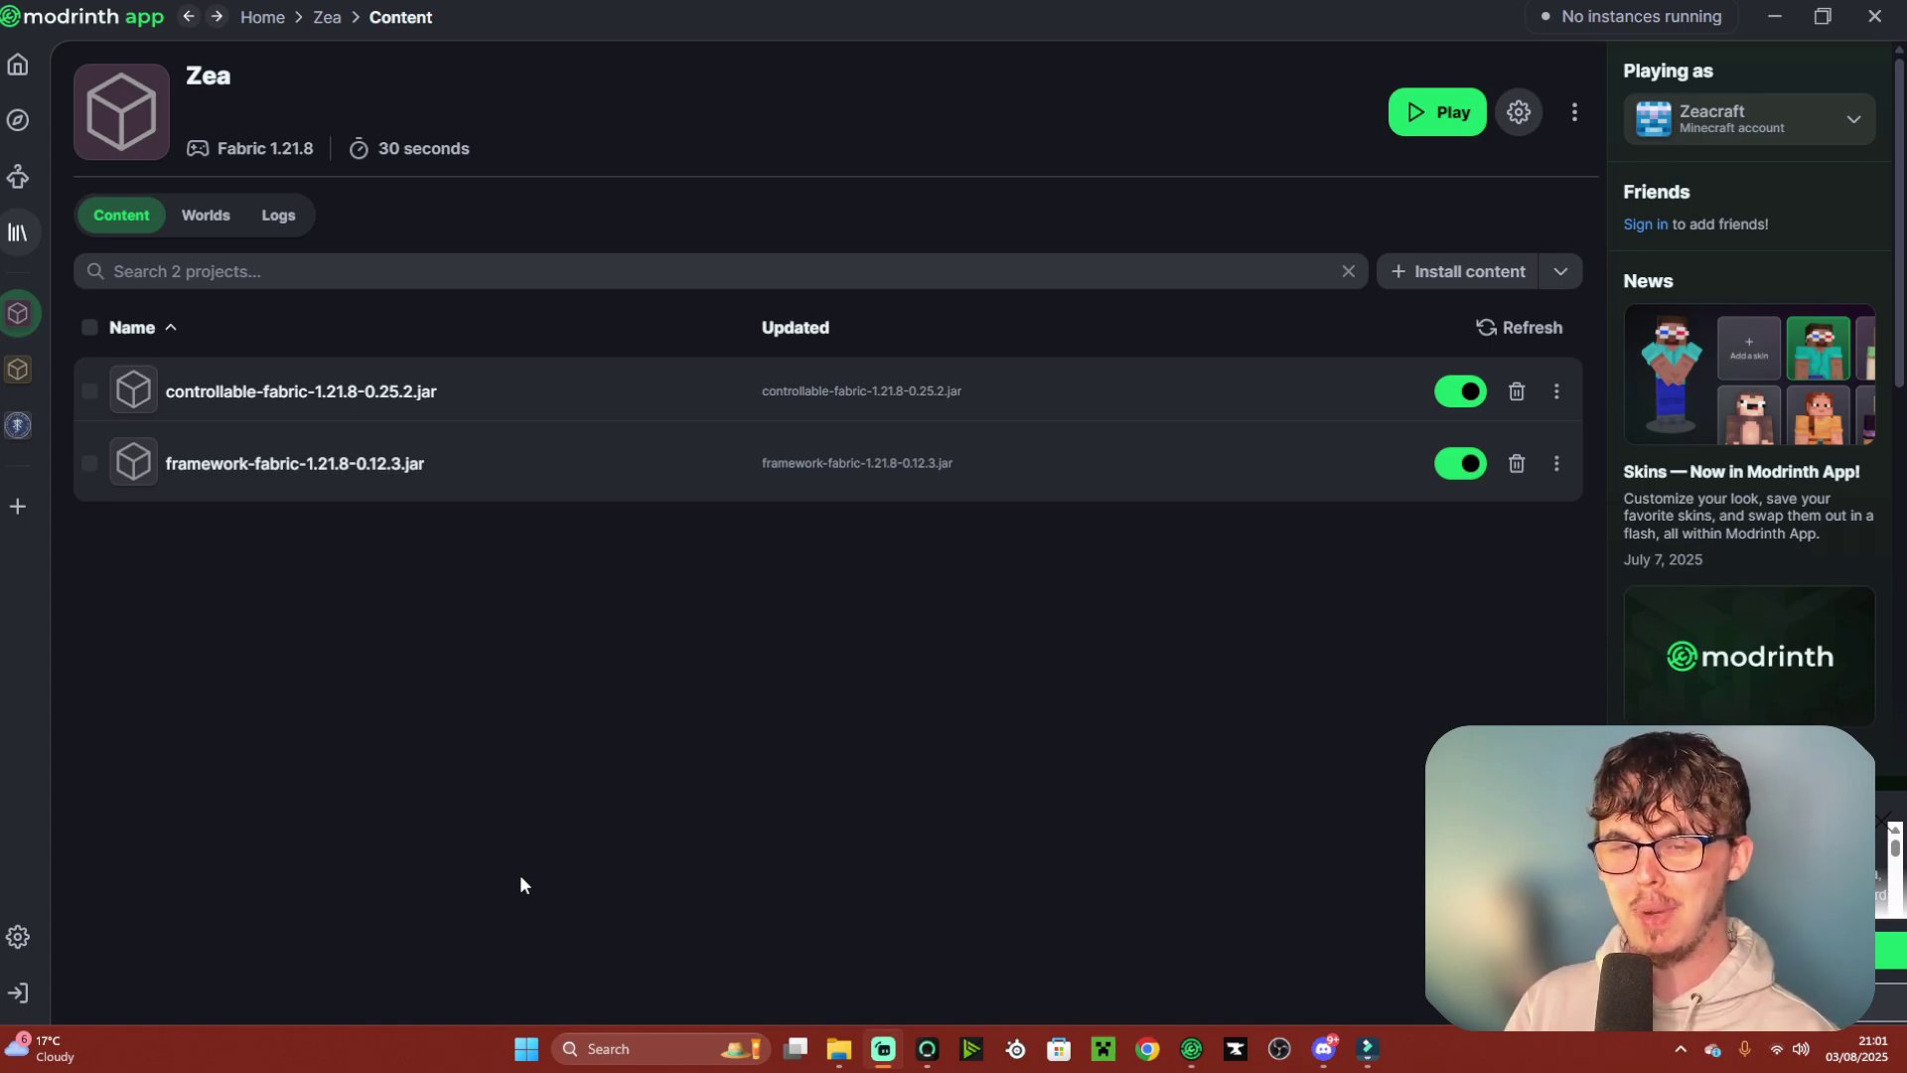
- Search the mods available for the Zea instance for "fabric" and install Fabric API
click(115, 233)
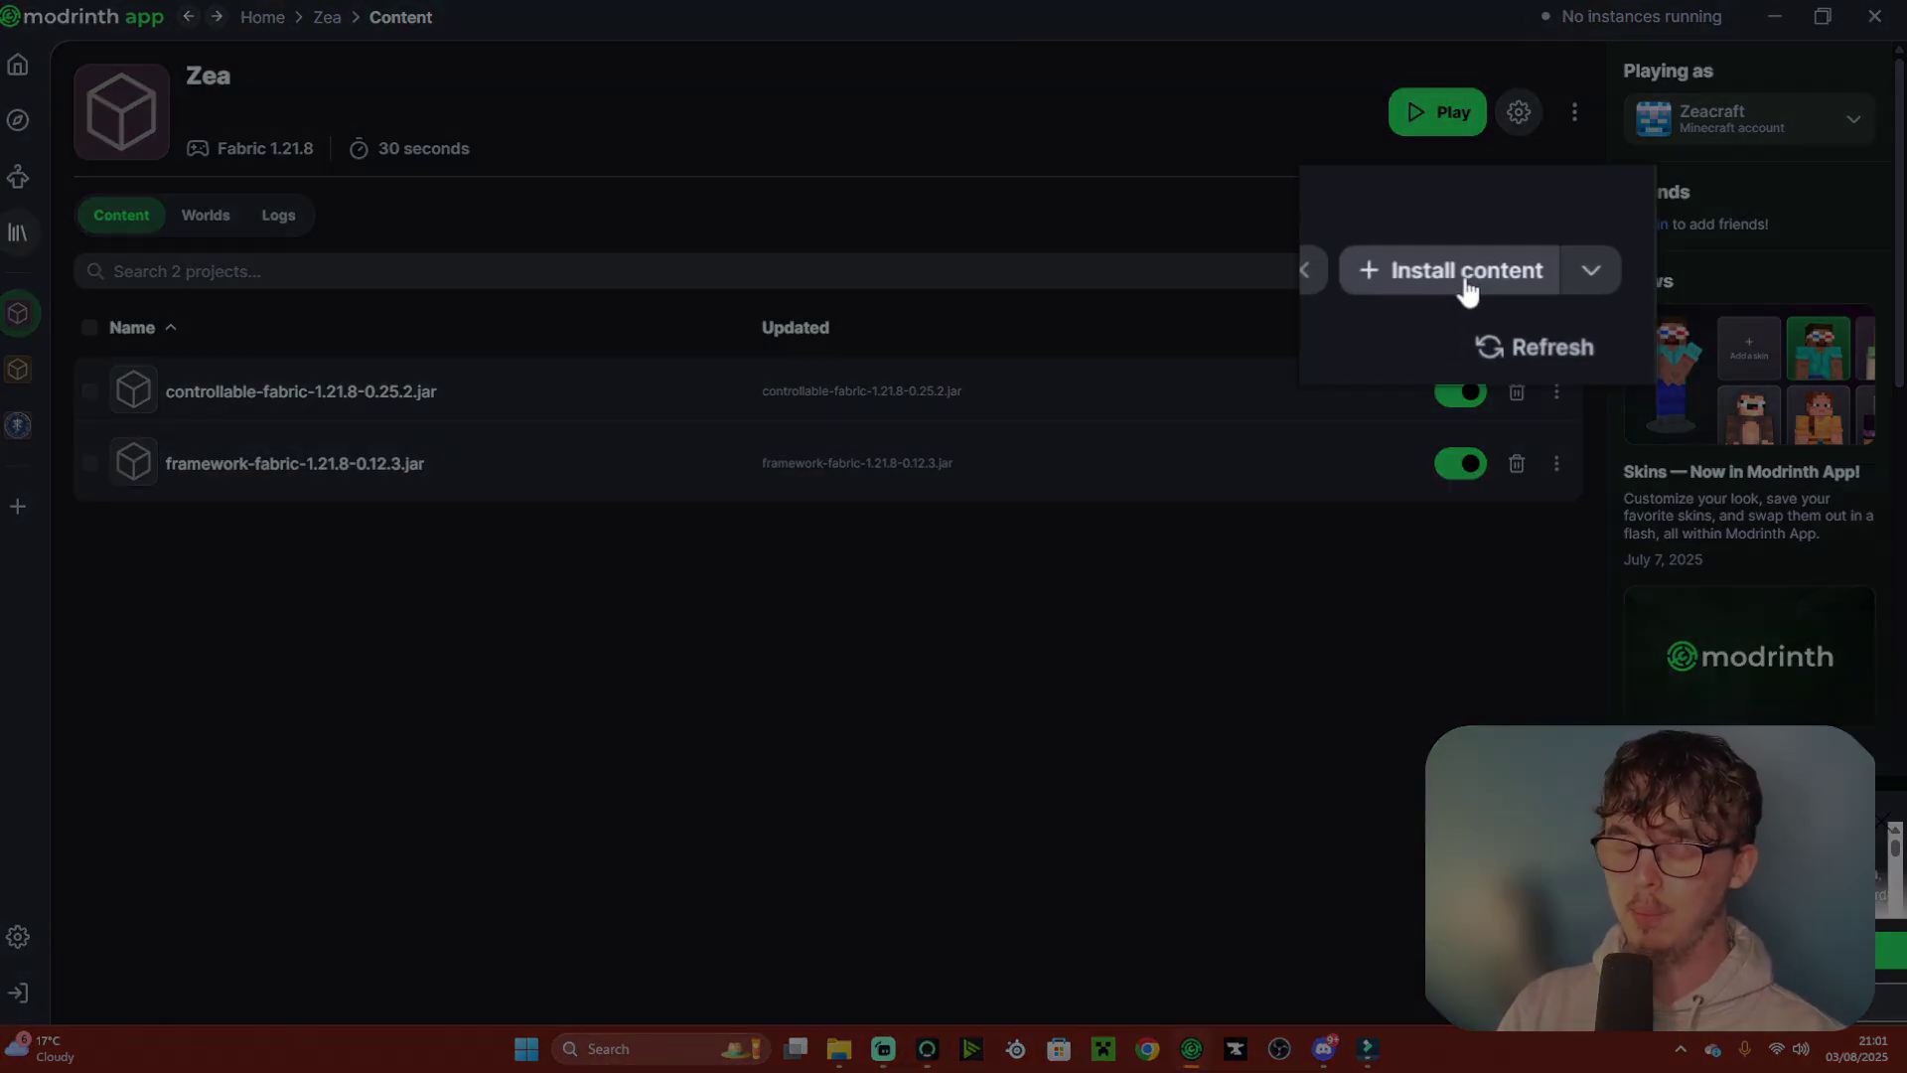
click(1468, 286)
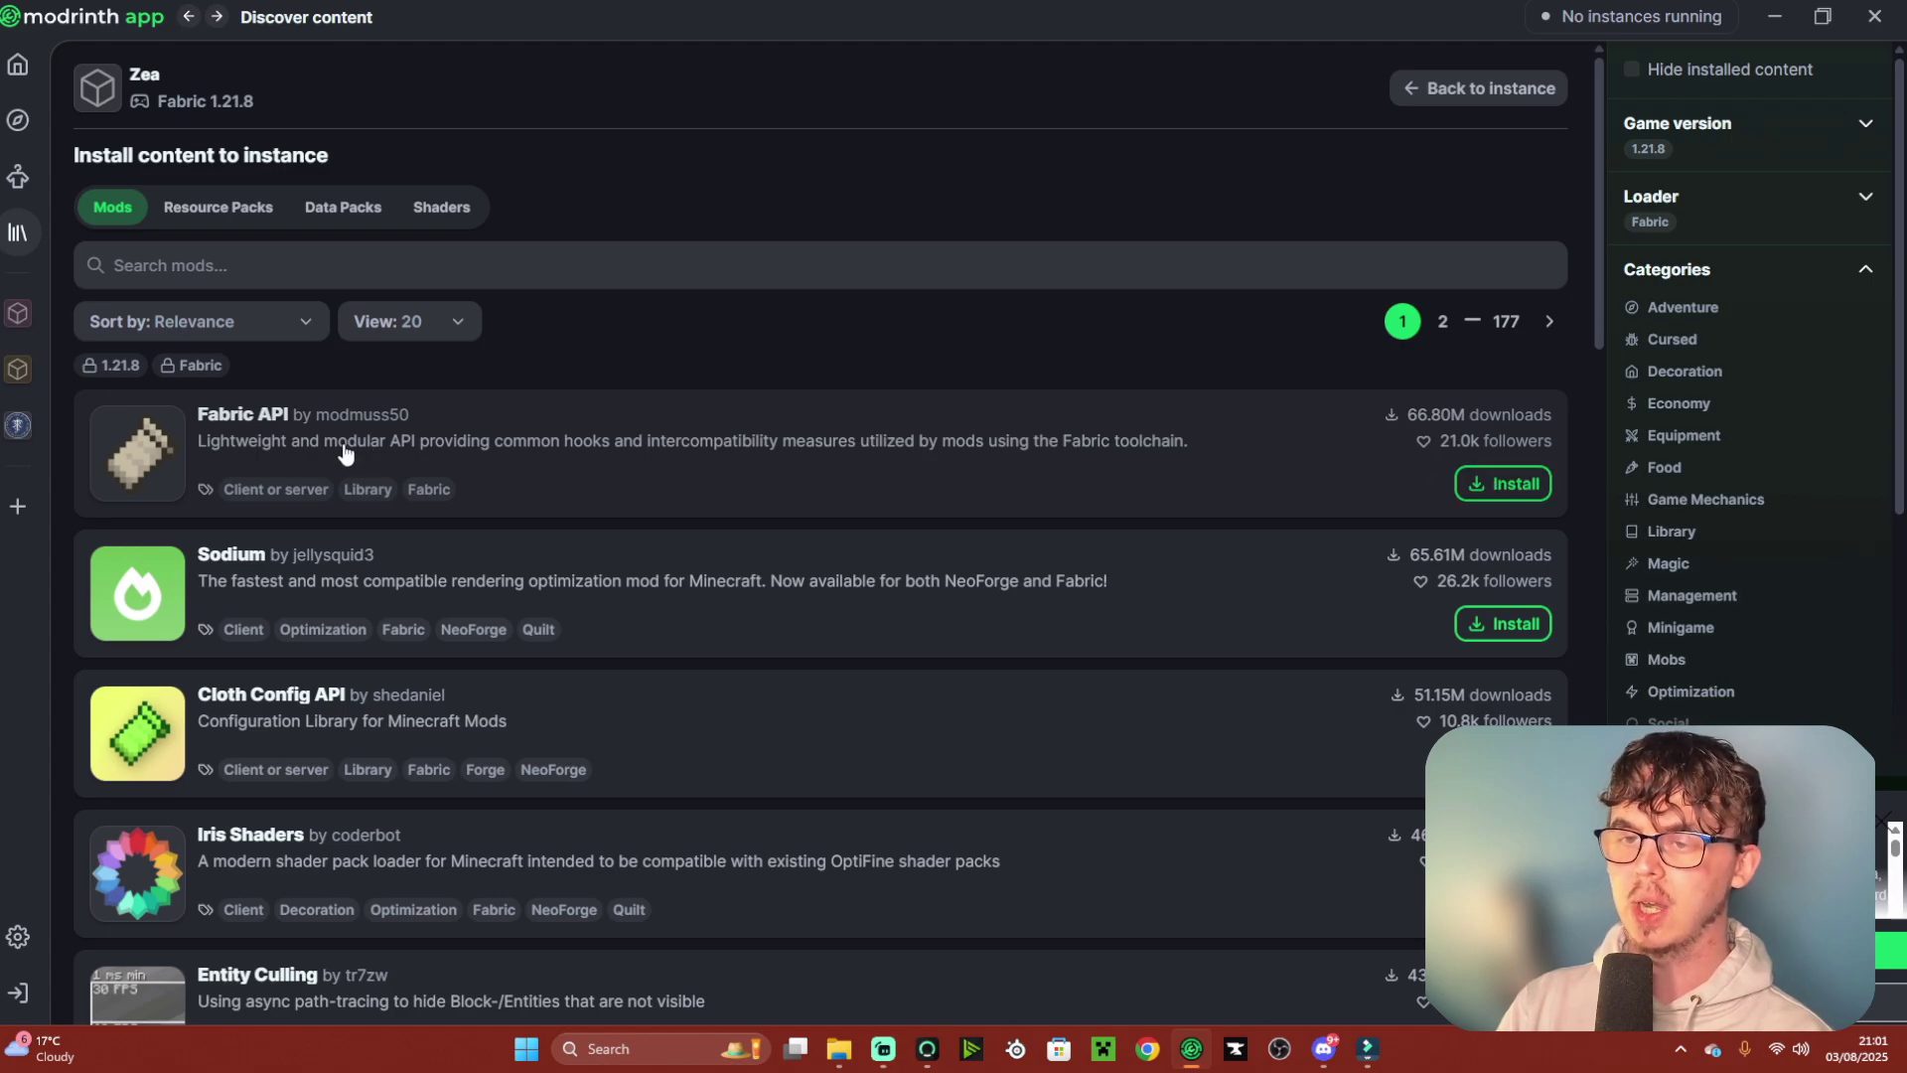
click(377, 278)
text(fabric)
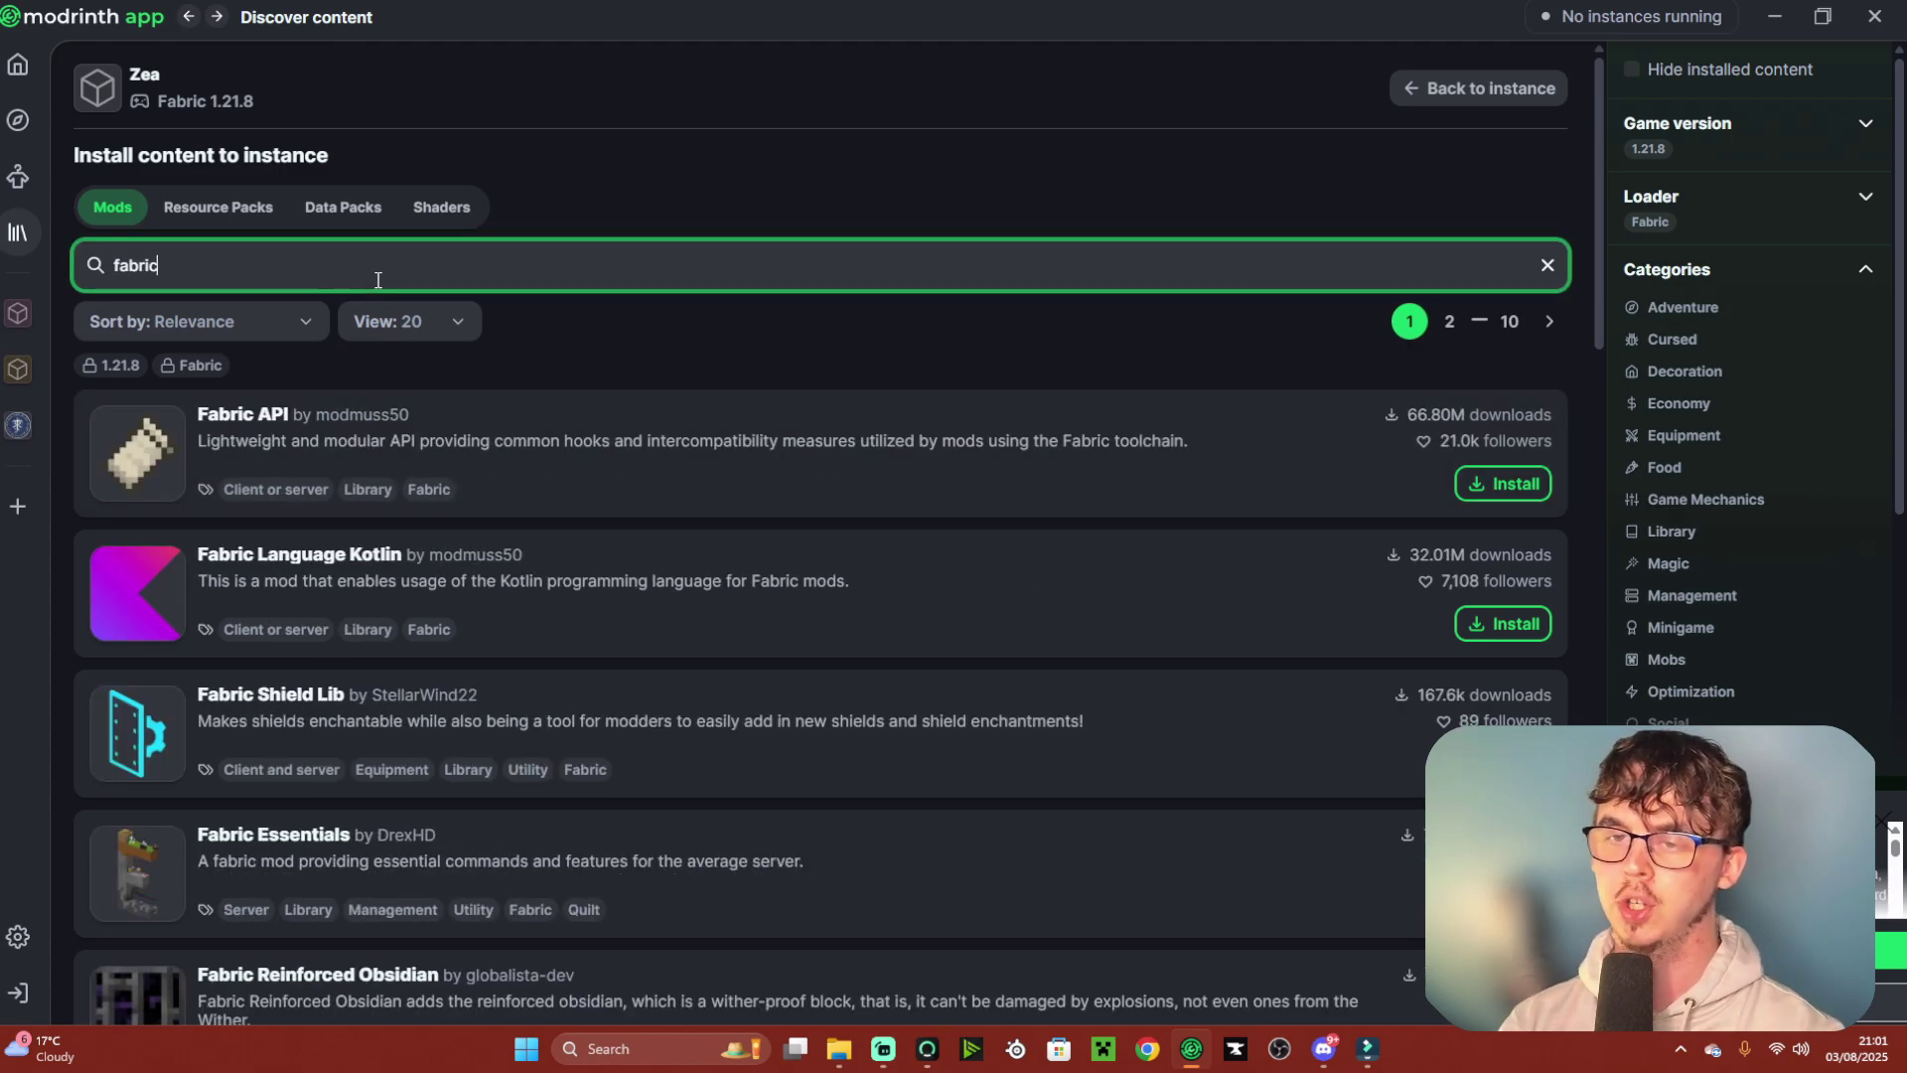
click(1535, 494)
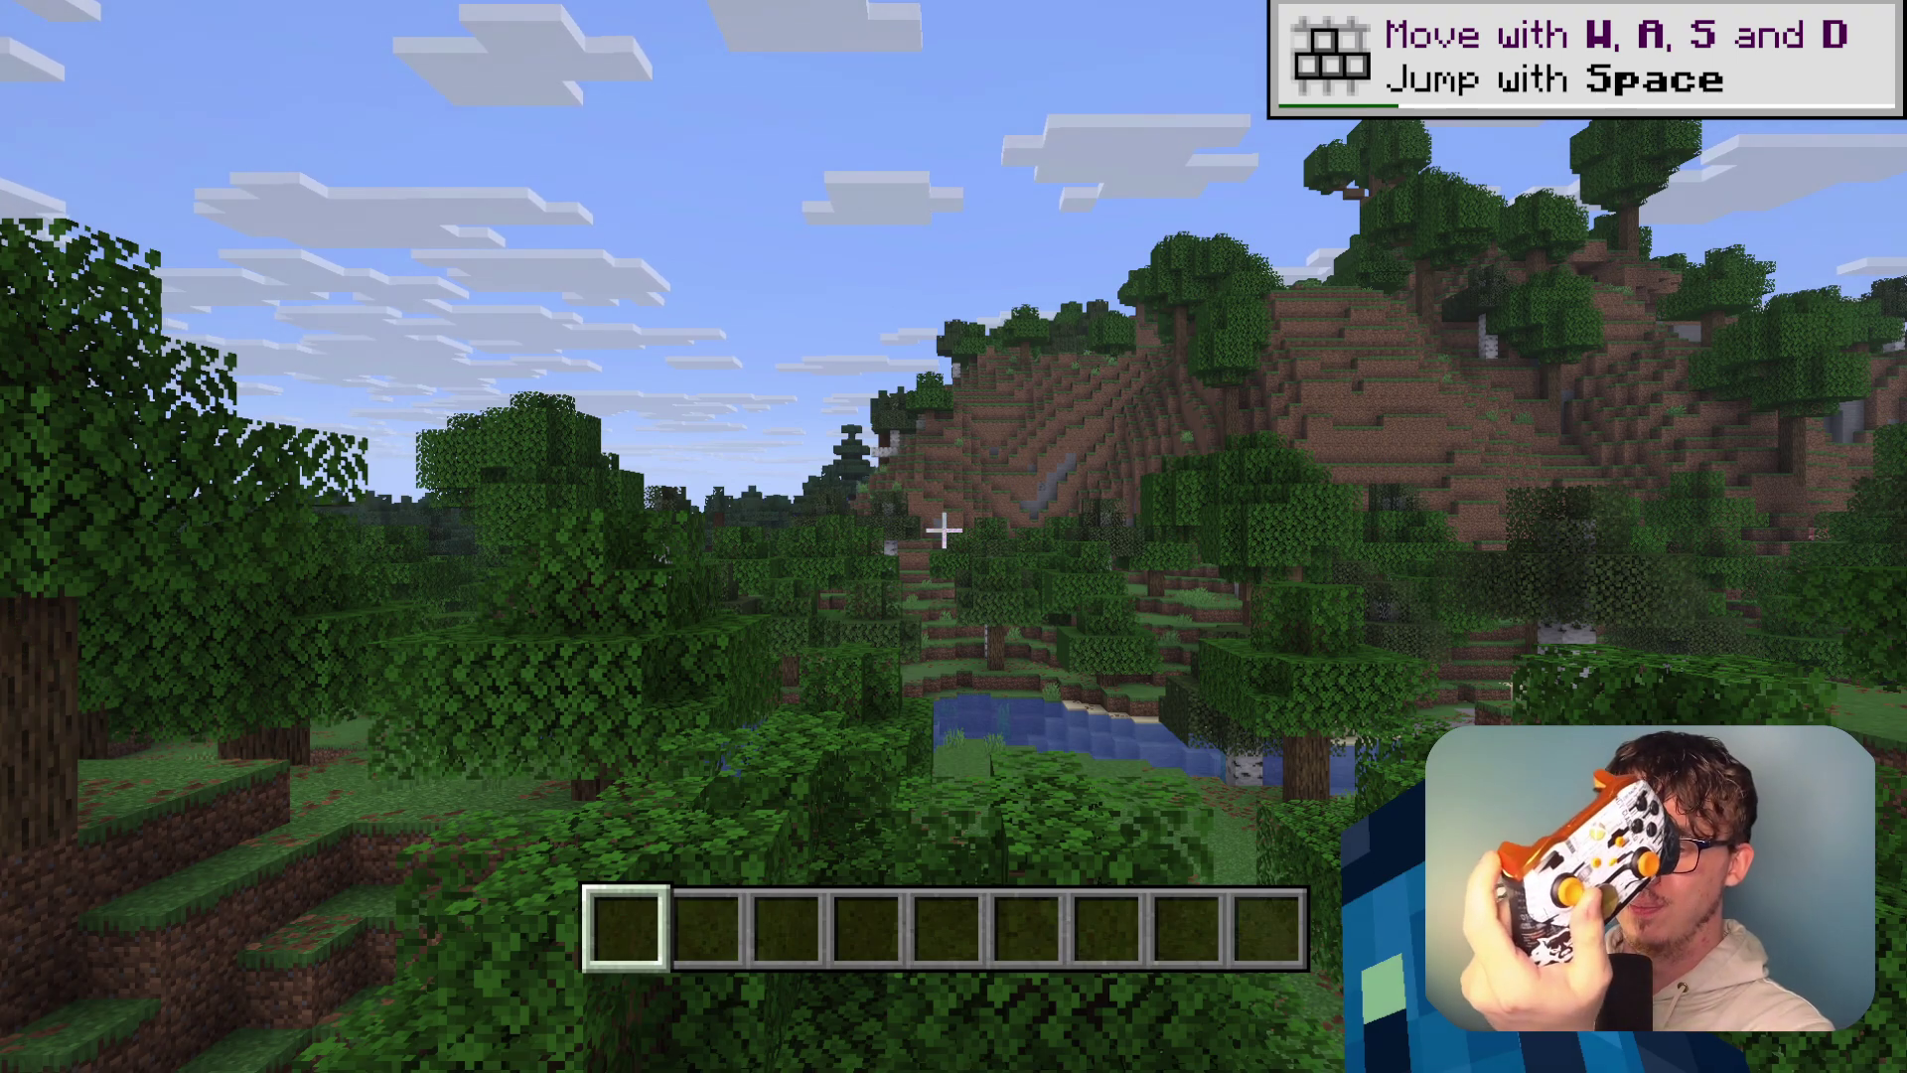
key(w)
key(w)
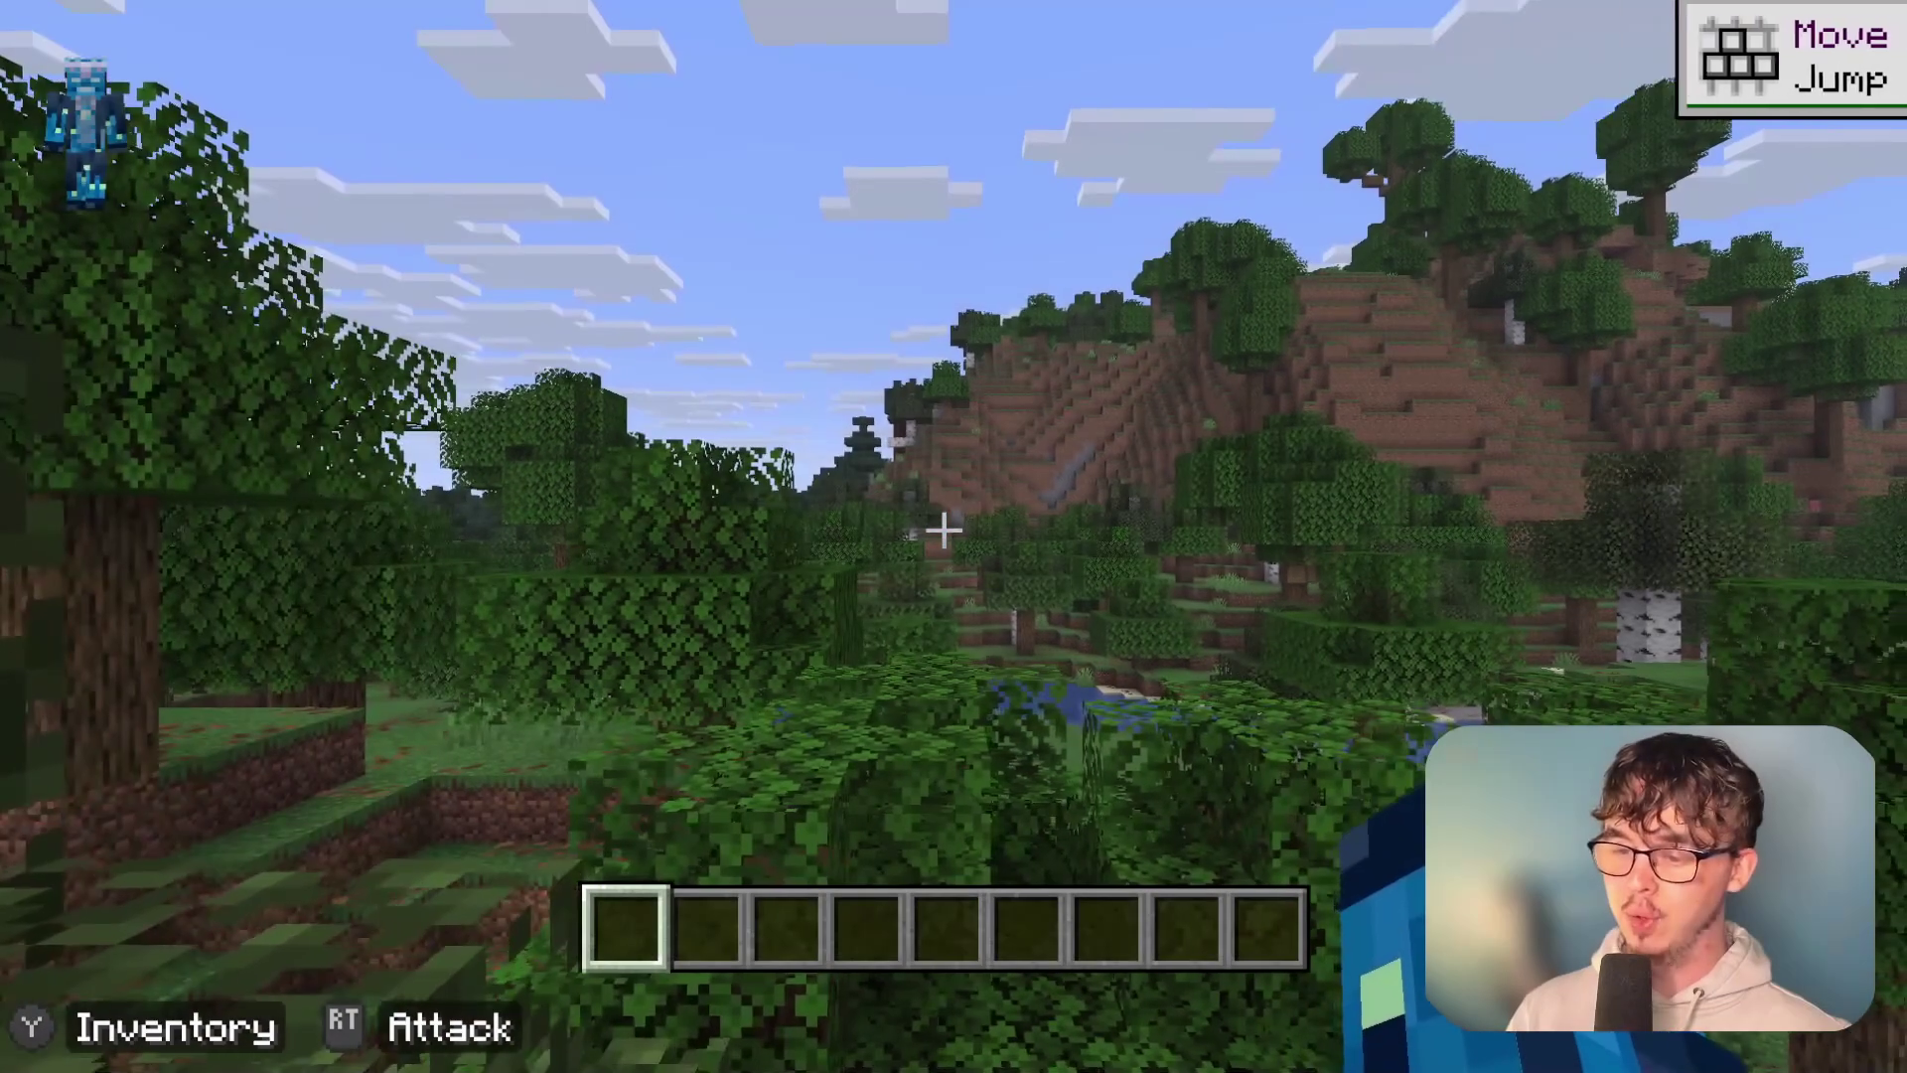
key(s)
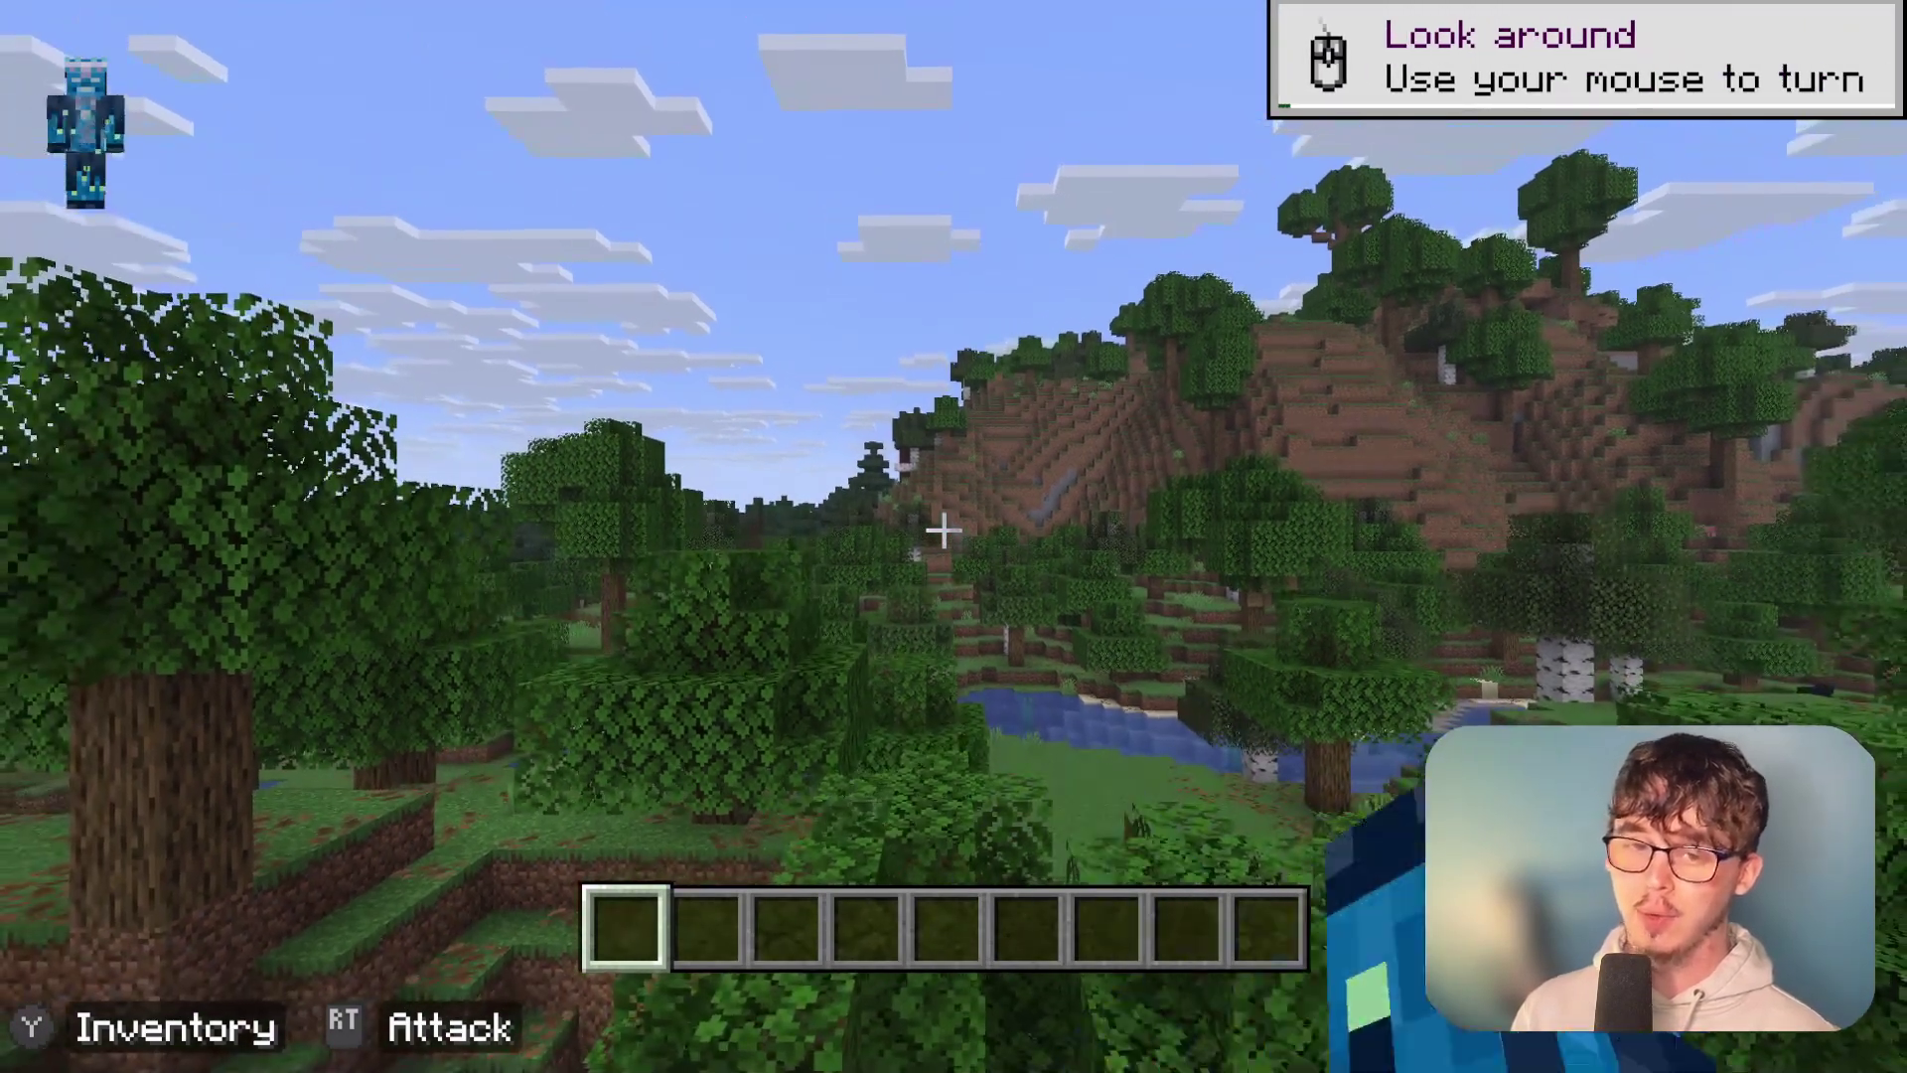
key(w)
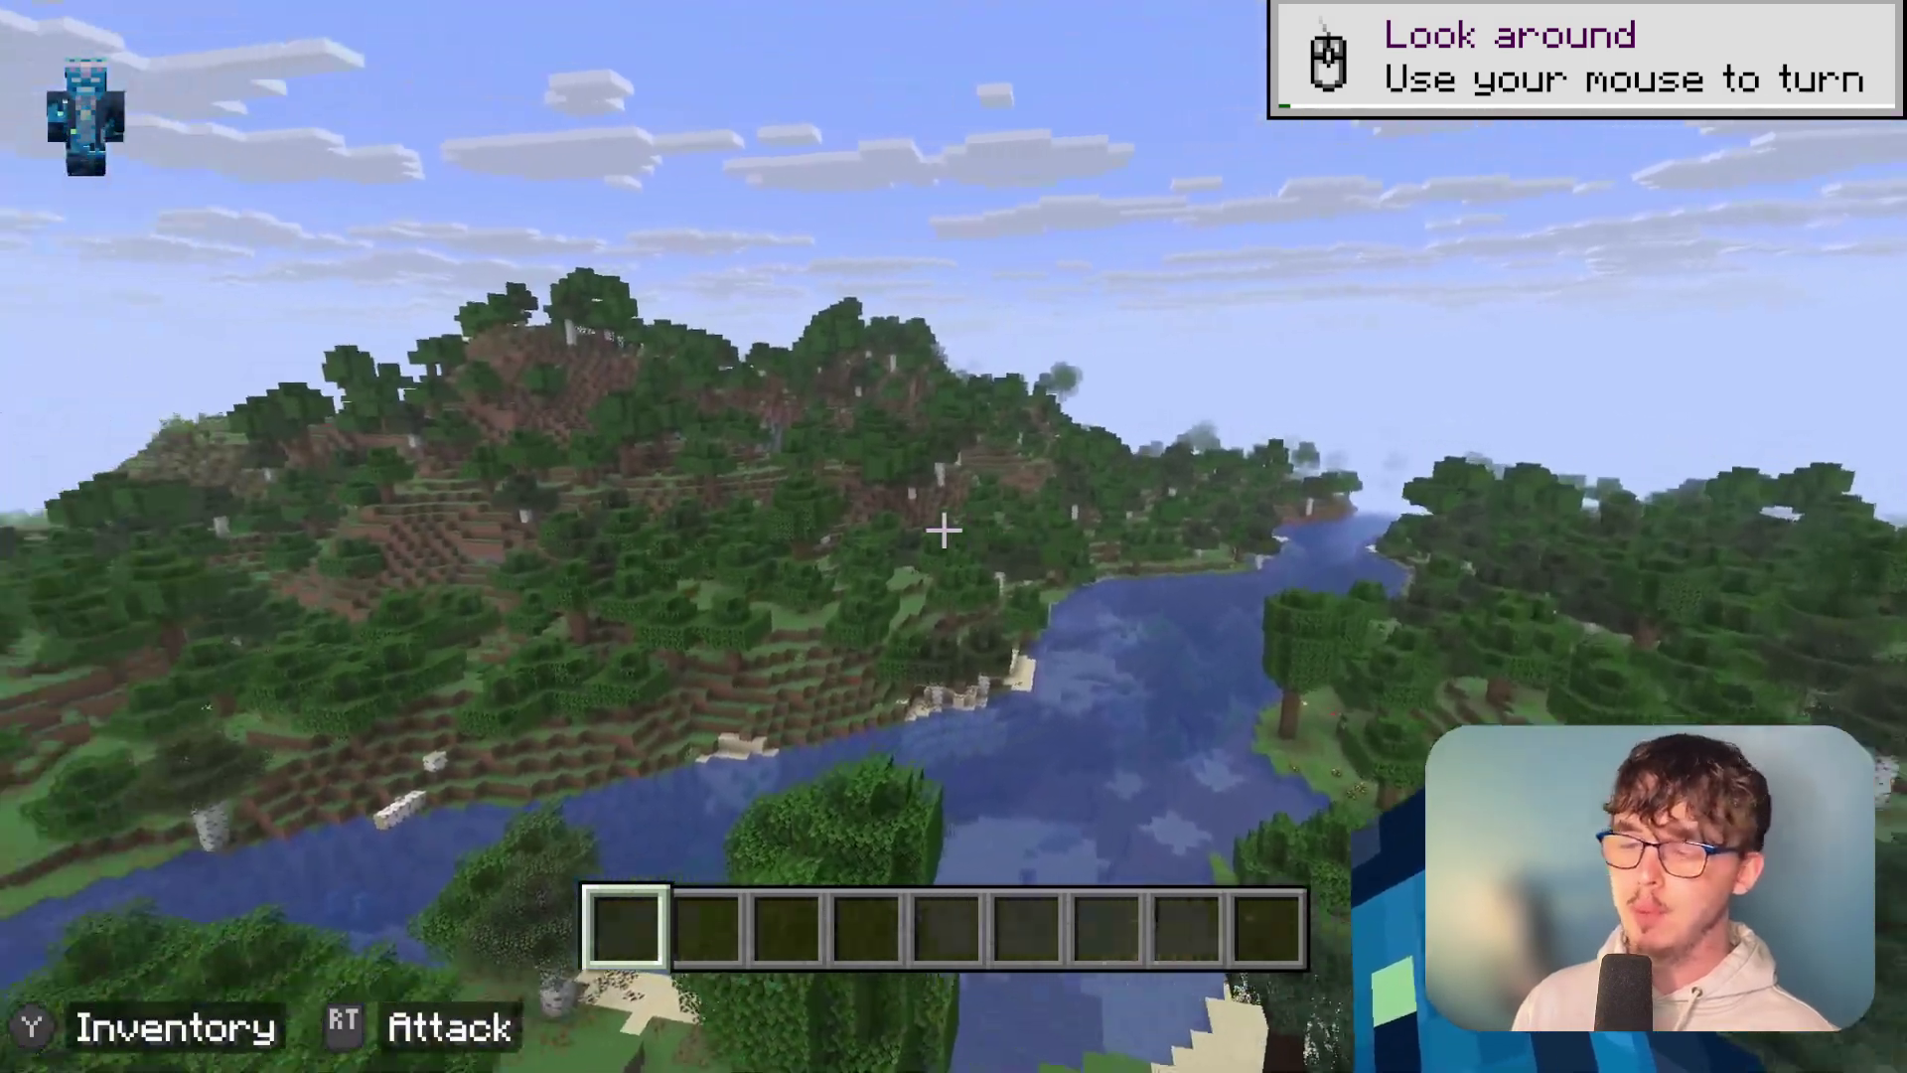
mouse_move(943, 531)
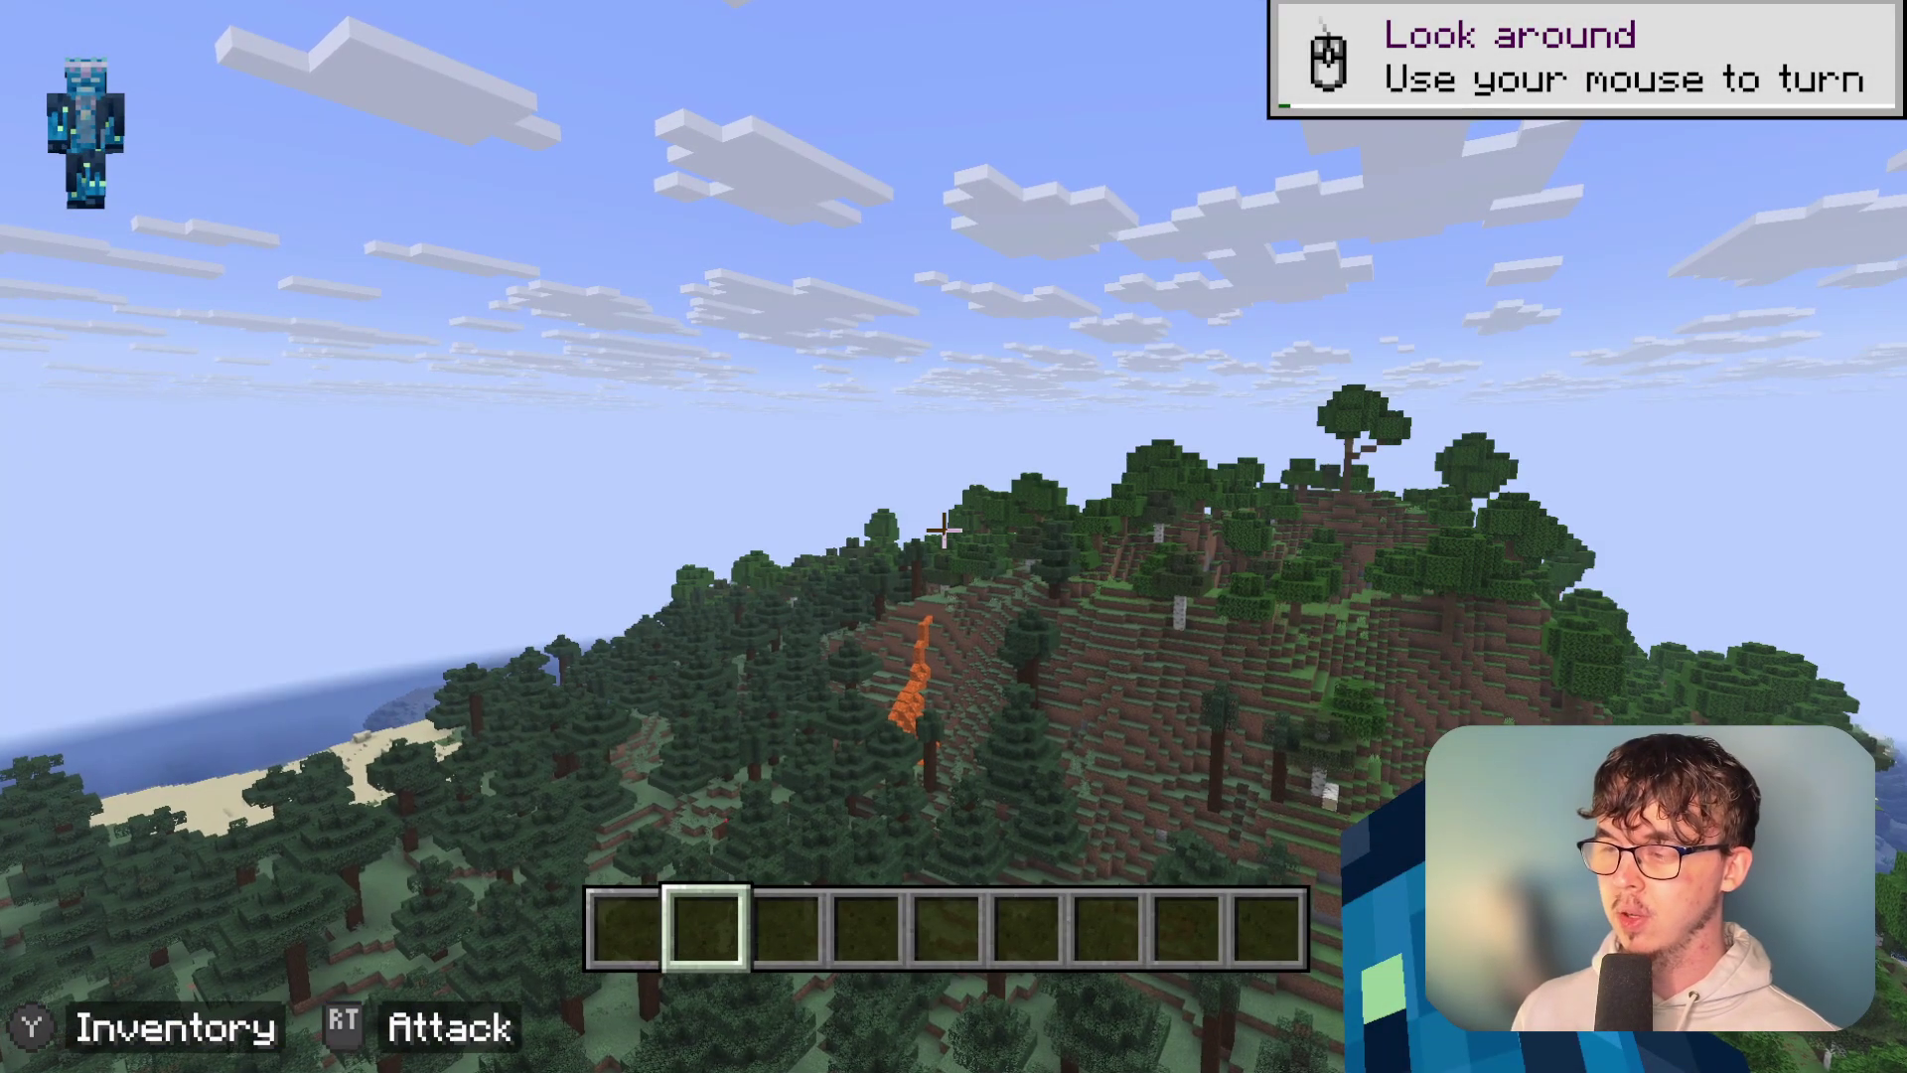
mouse_move(943, 531)
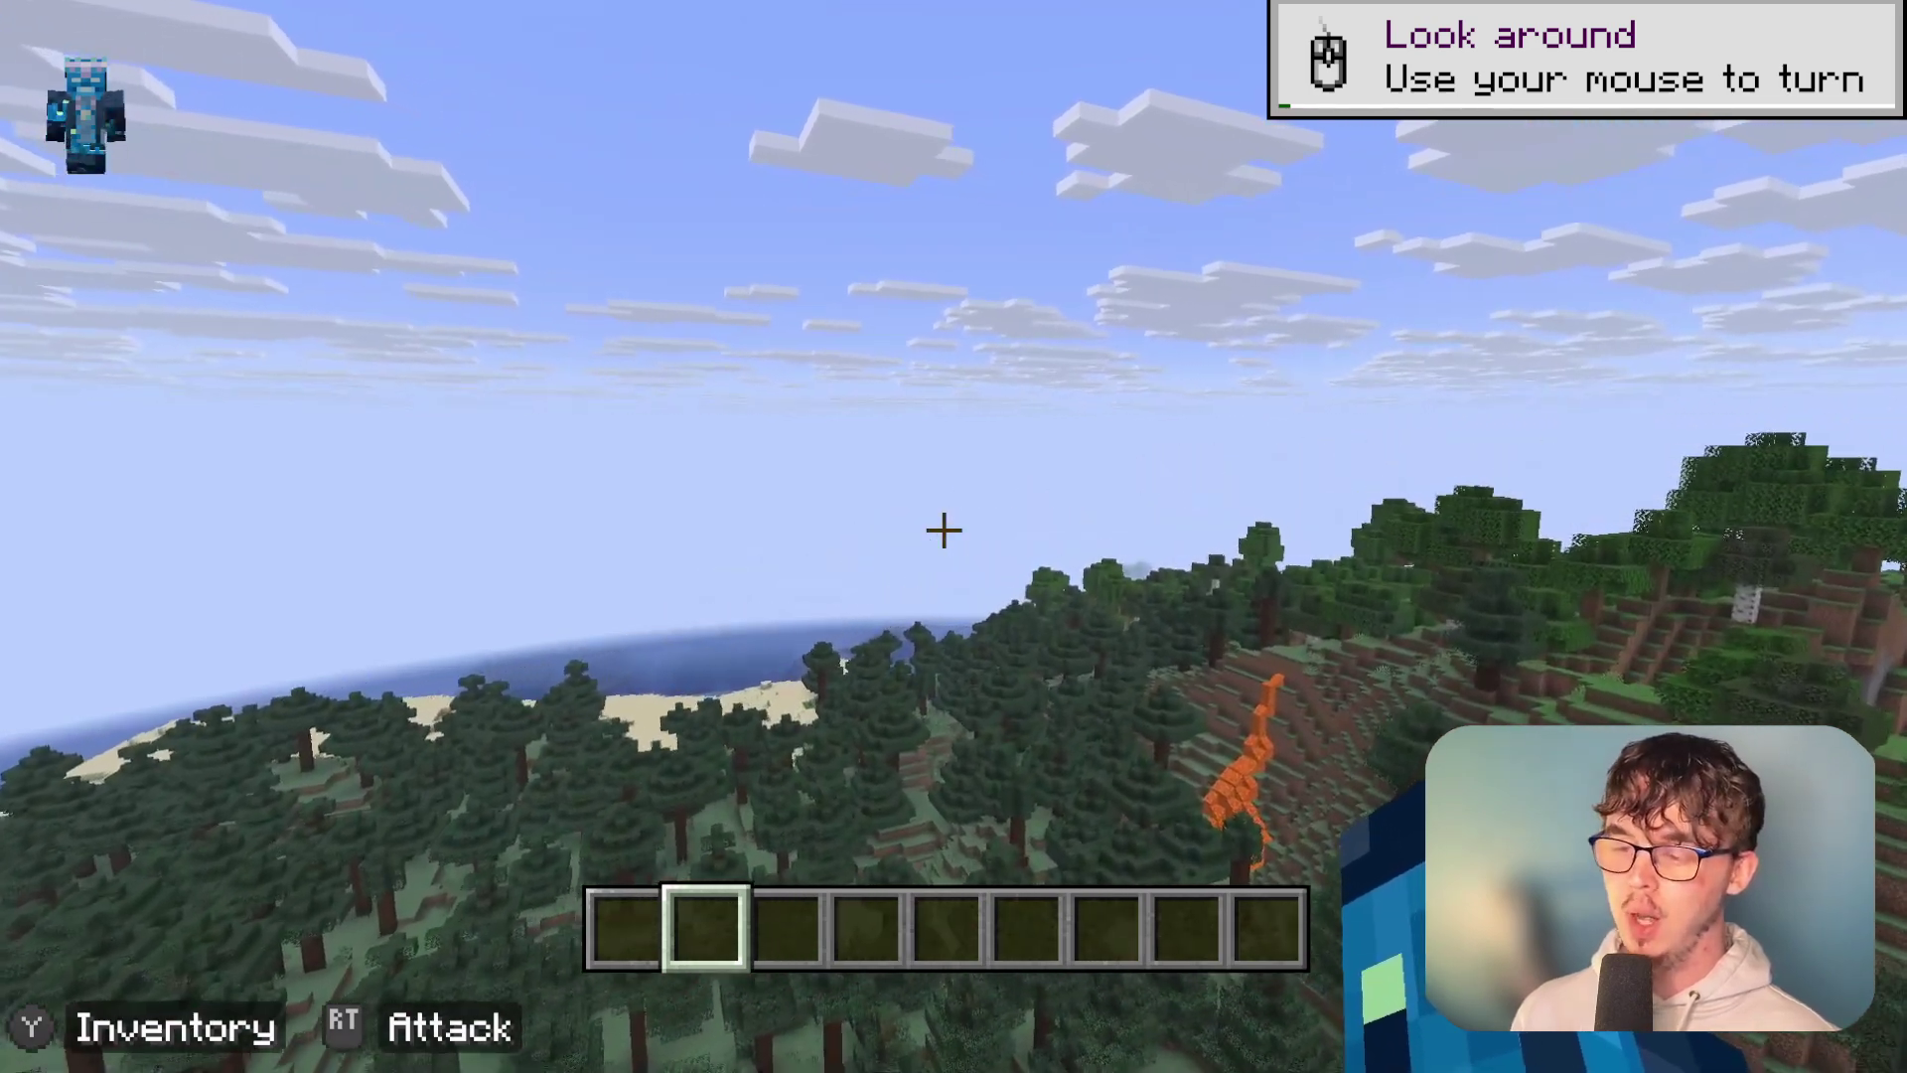